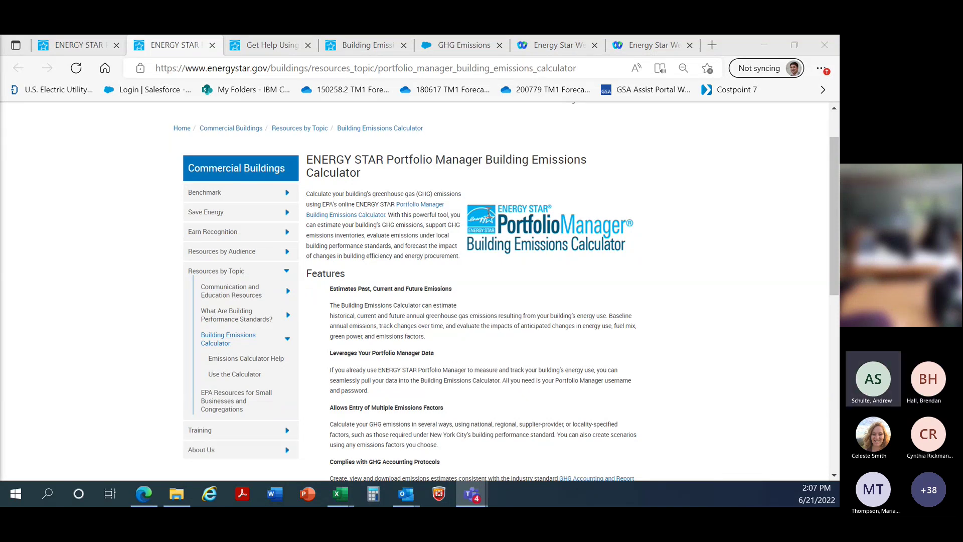
- Go to Commercial Buildings, find the Building Emissions Calculator under Resources by Topic, and review its features overview
scroll(581, 208, "up", 1)
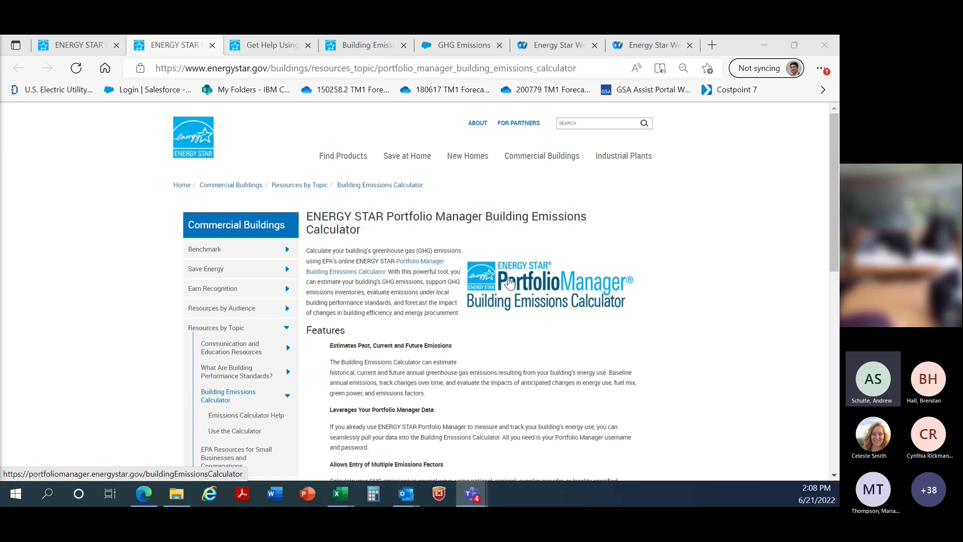
mouse_move(331, 156)
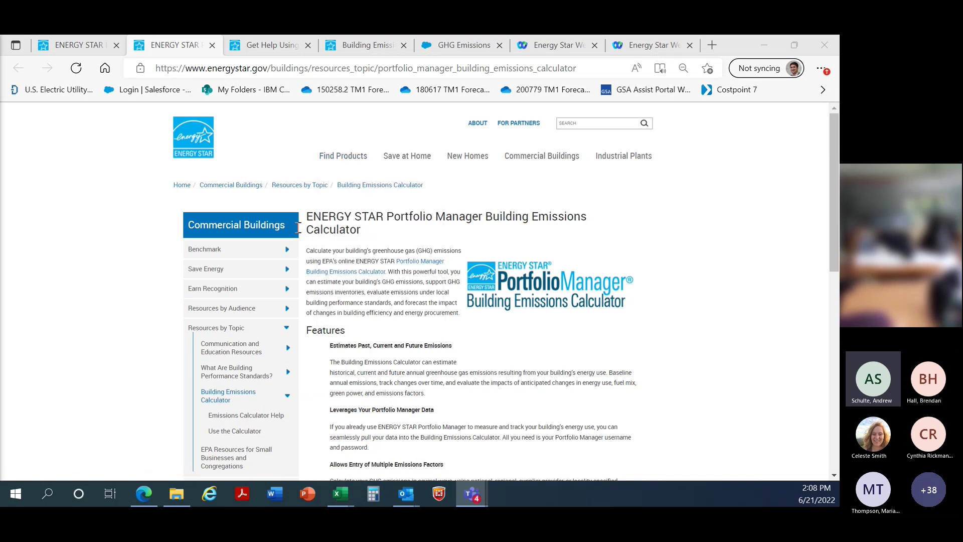
left_click(221, 185)
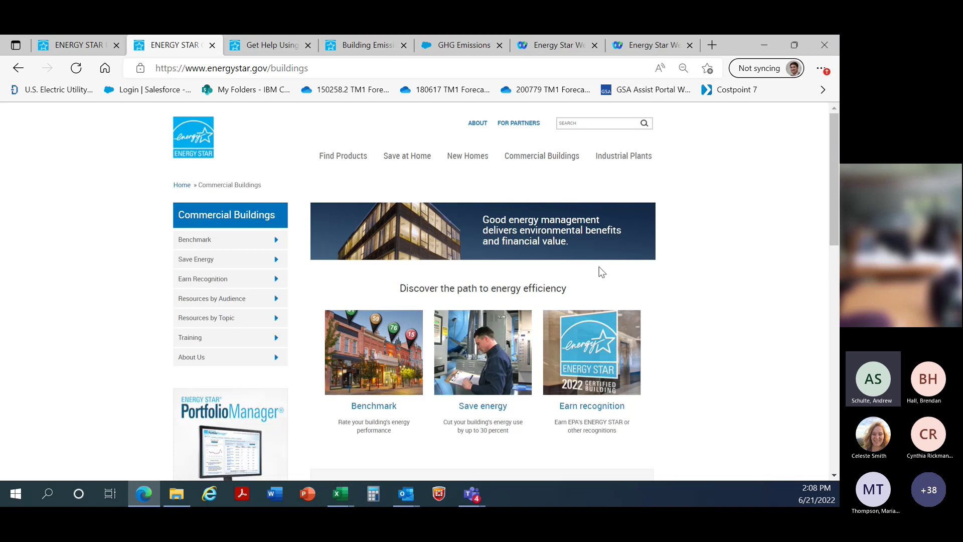
left_click(277, 324)
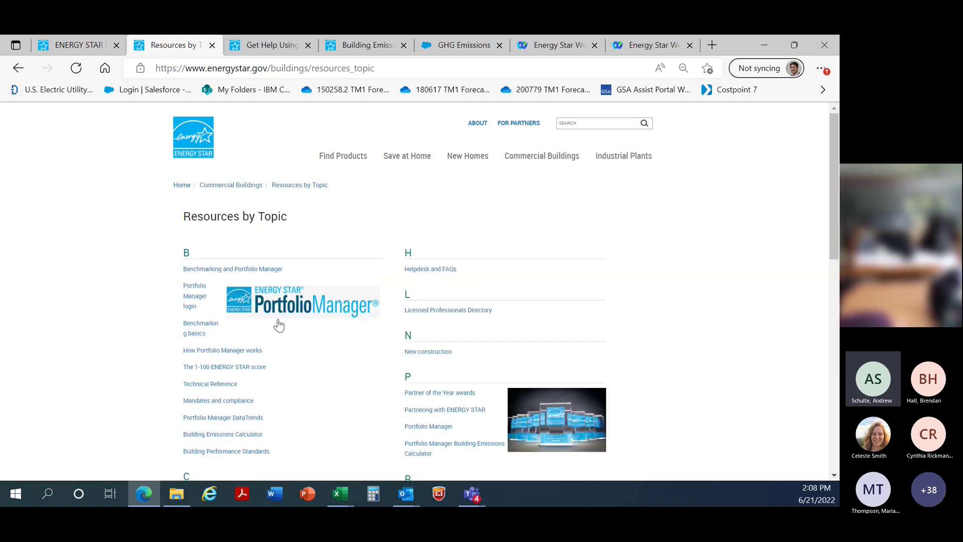
scroll(260, 339, "down", 1)
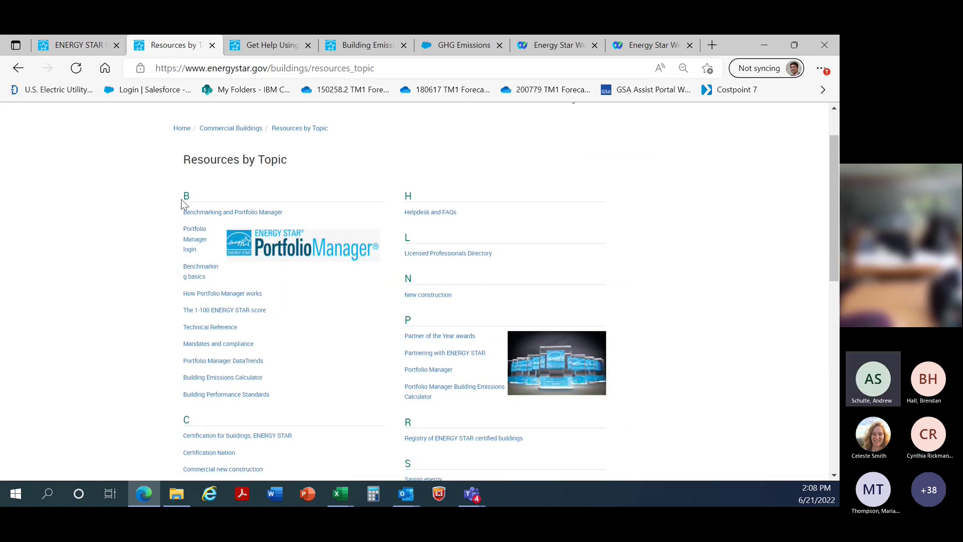
left_click(220, 380)
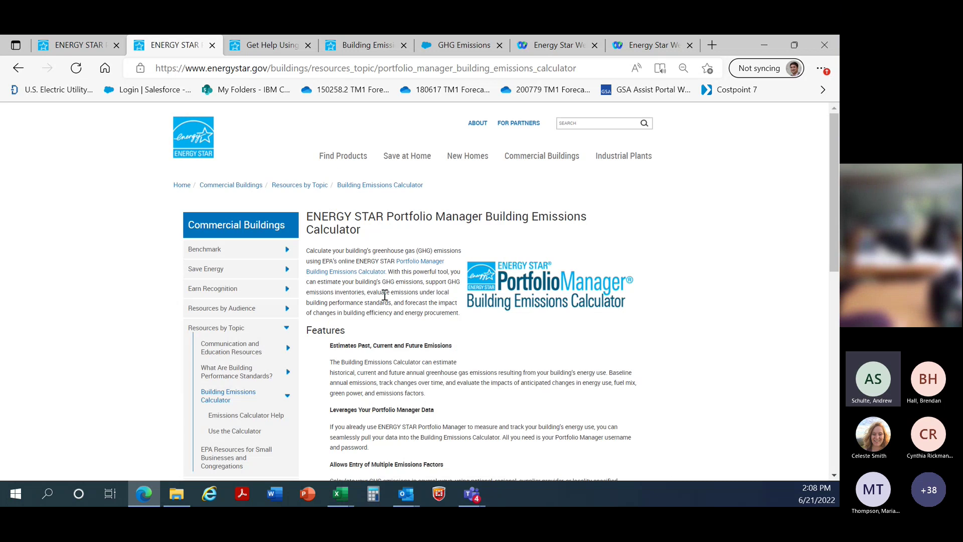
scroll(389, 292, "down", 1)
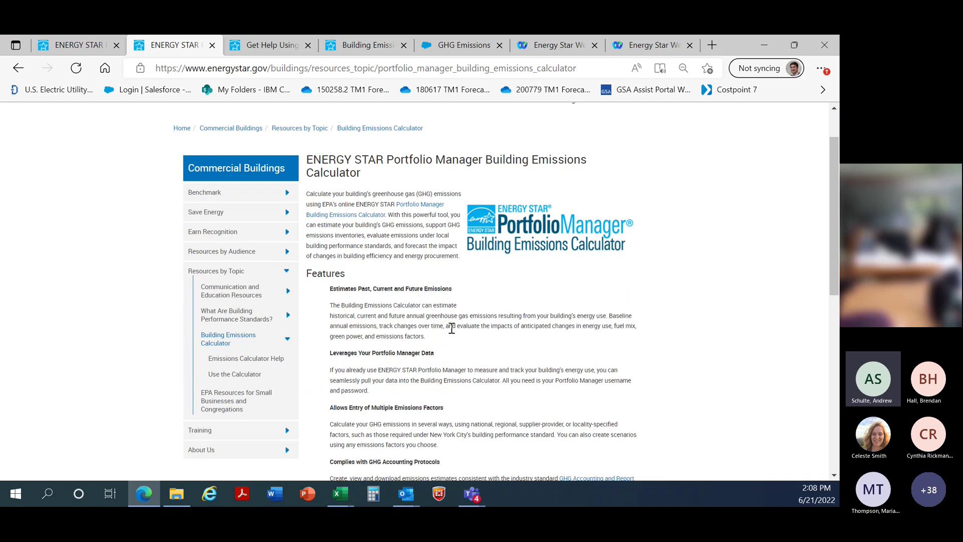
scroll(460, 327, "down", 1)
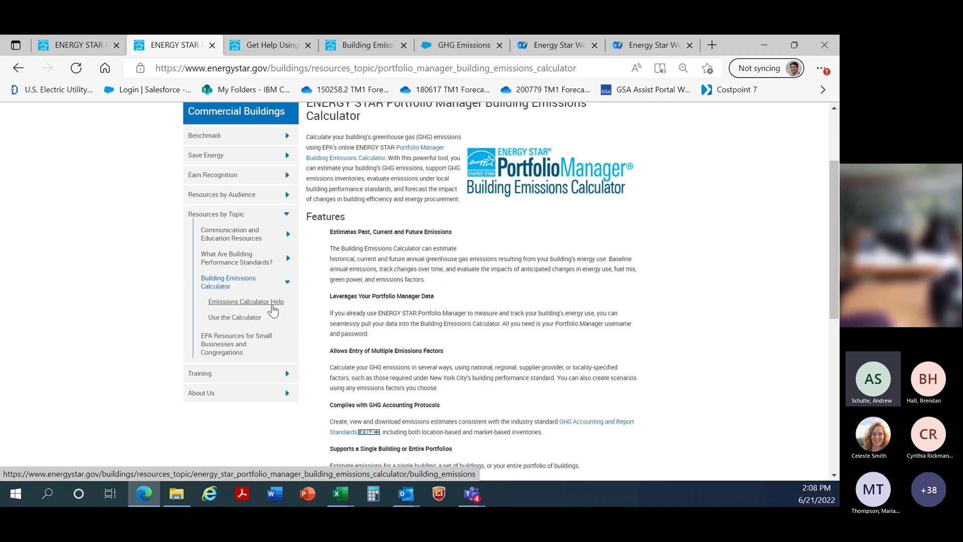
- Look over the Get Help Using the Building Emissions Calculator page, and return to the calculator's overview page
left_click(271, 44)
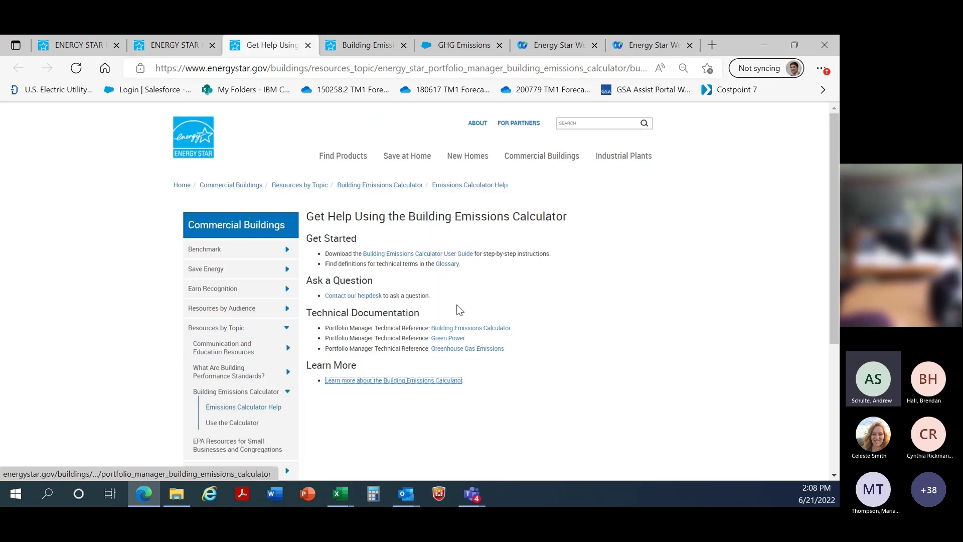
scroll(458, 308, "down", 1)
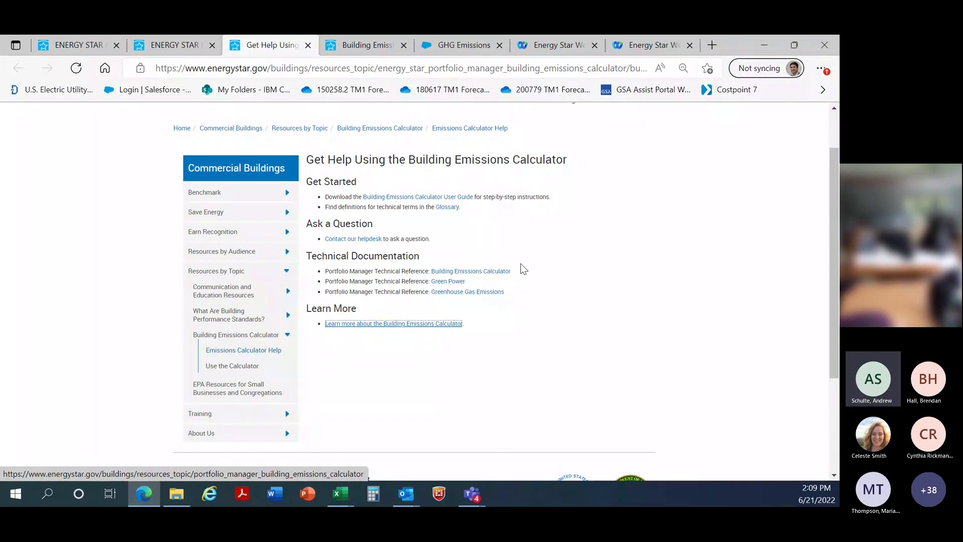
left_click(188, 46)
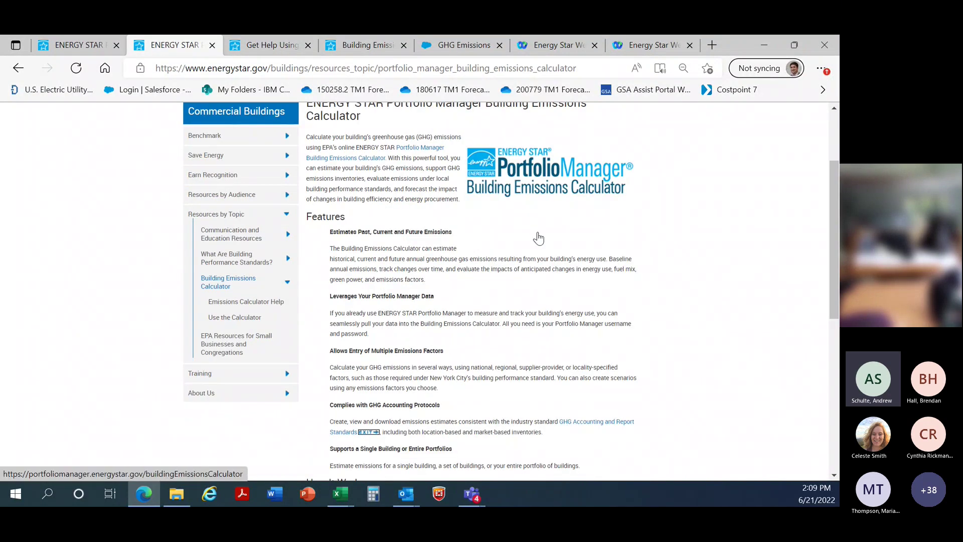
scroll(540, 240, "up", 1)
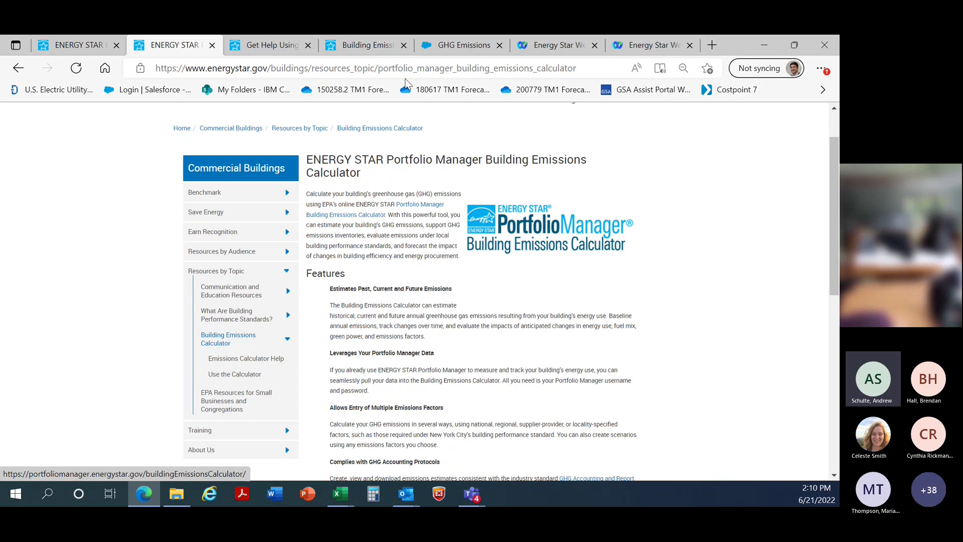
- Switch to the Building Emissions Calculator start page, view the Portfolio Manager account import form, and close it without signing in
left_click(351, 49)
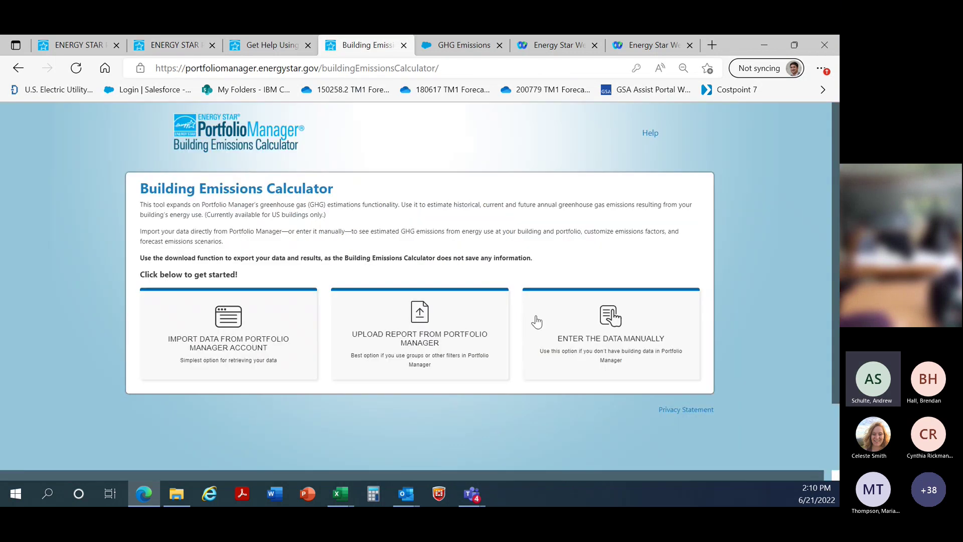
scroll(617, 313, "up", 2)
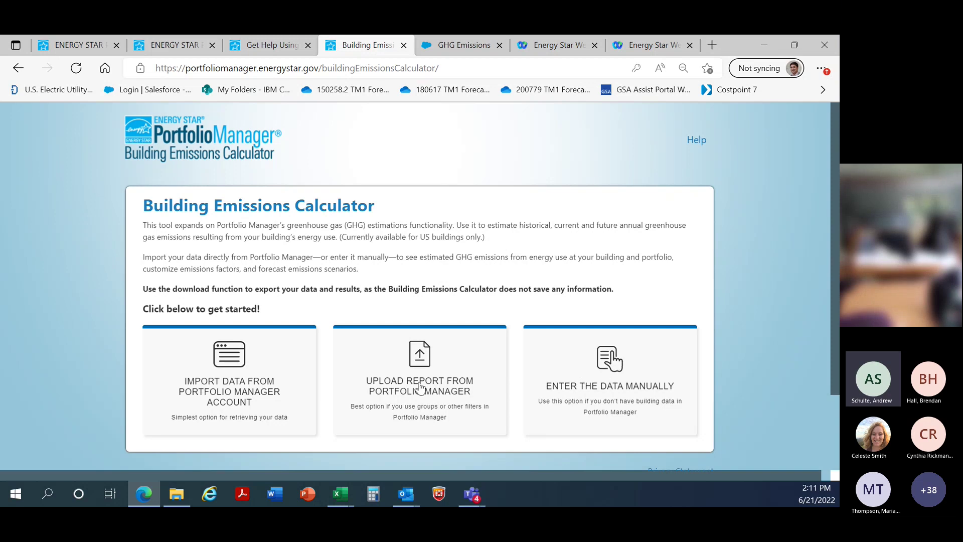
left_click(256, 390)
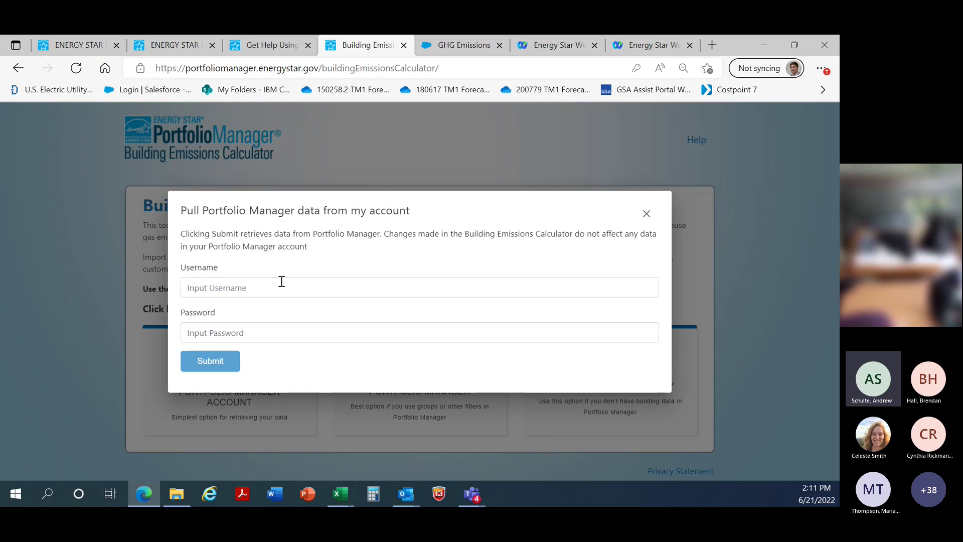
left_click(646, 215)
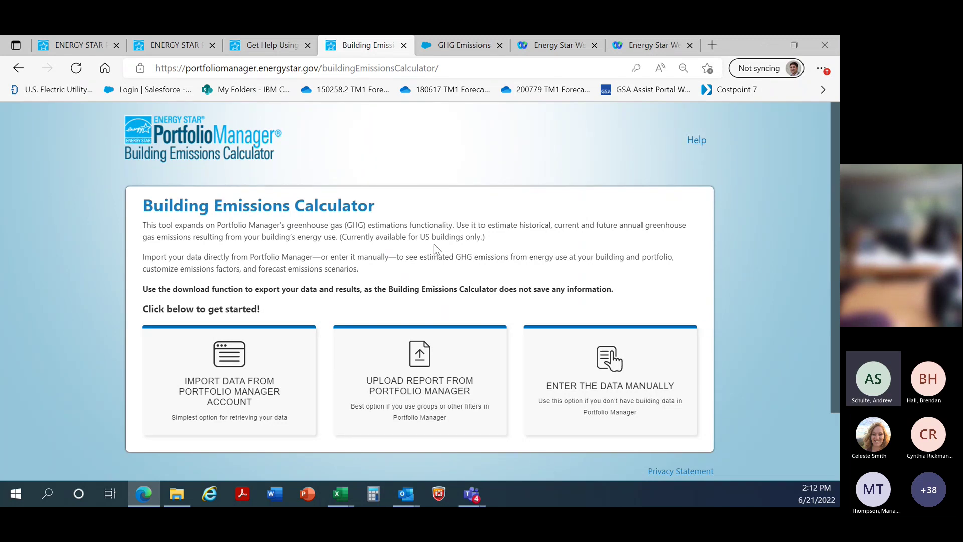
- Choose to upload a Portfolio Manager report, open the linked report template, and review its timeframe and property settings
left_click(427, 362)
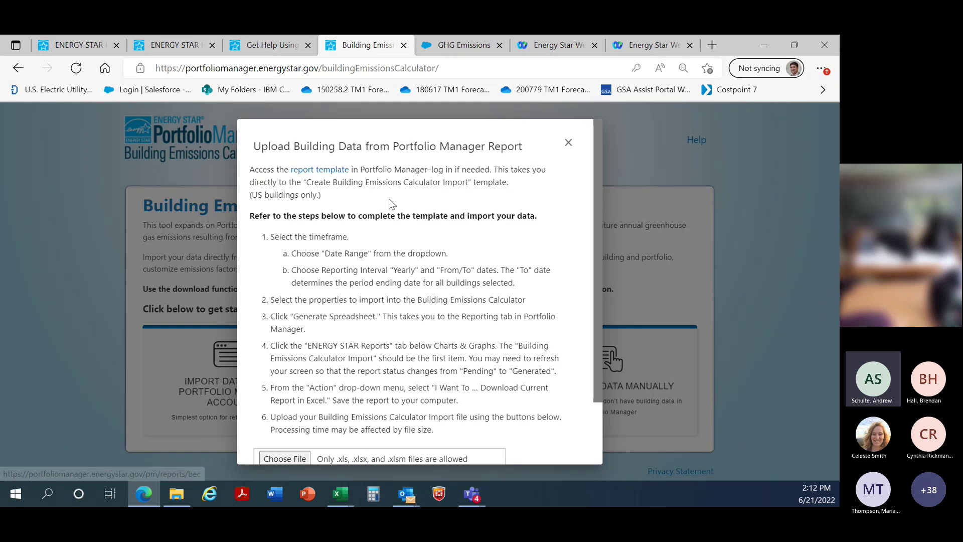
left_click(312, 172)
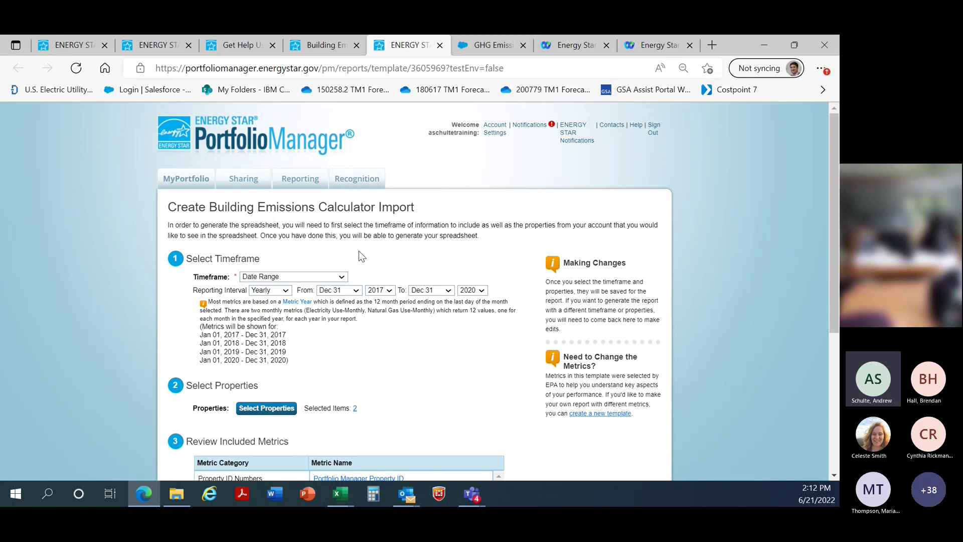
scroll(346, 266, "down", 1)
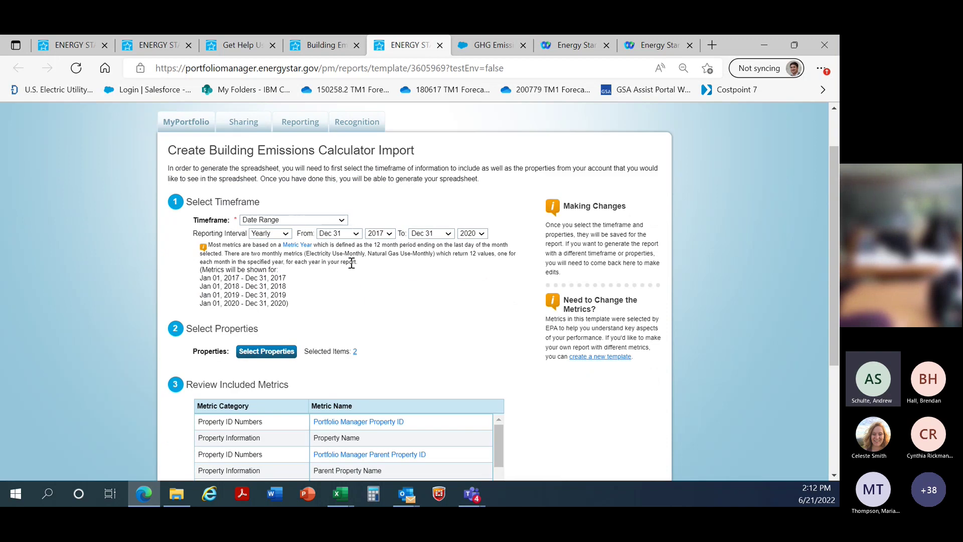
scroll(354, 229, "up", 1)
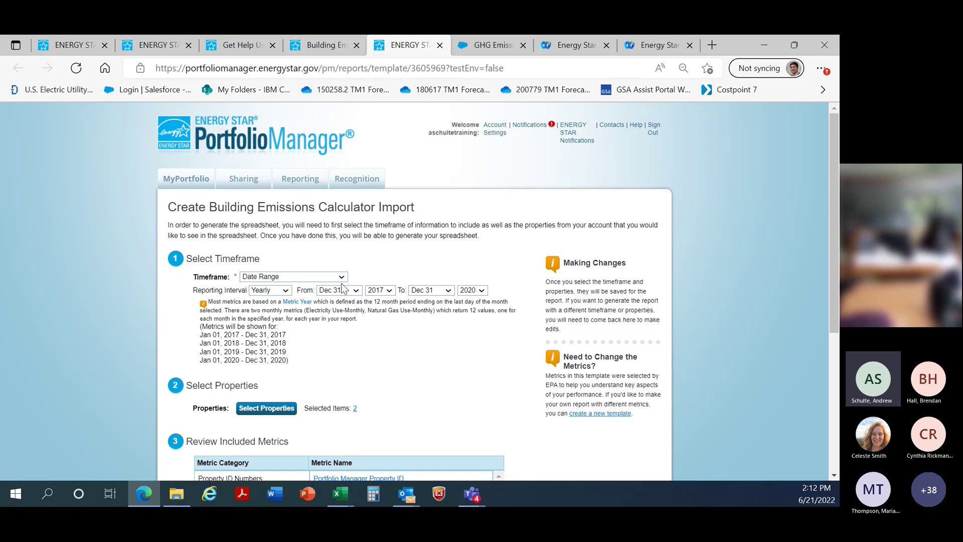
- Return to the calculator's report upload dialog, read its import steps through the file upload section, and close the dialog
left_click(316, 49)
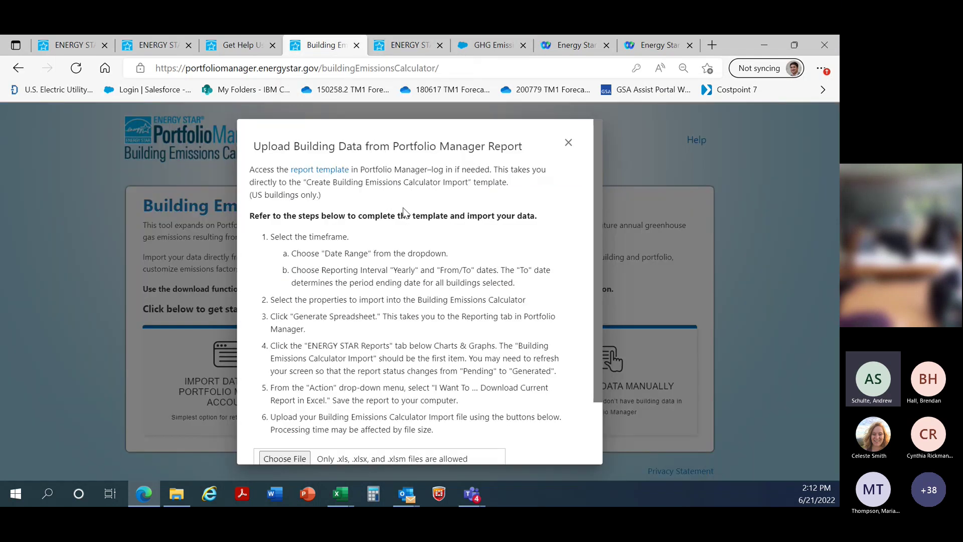
scroll(402, 197, "down", 1)
scroll(447, 270, "down", 1)
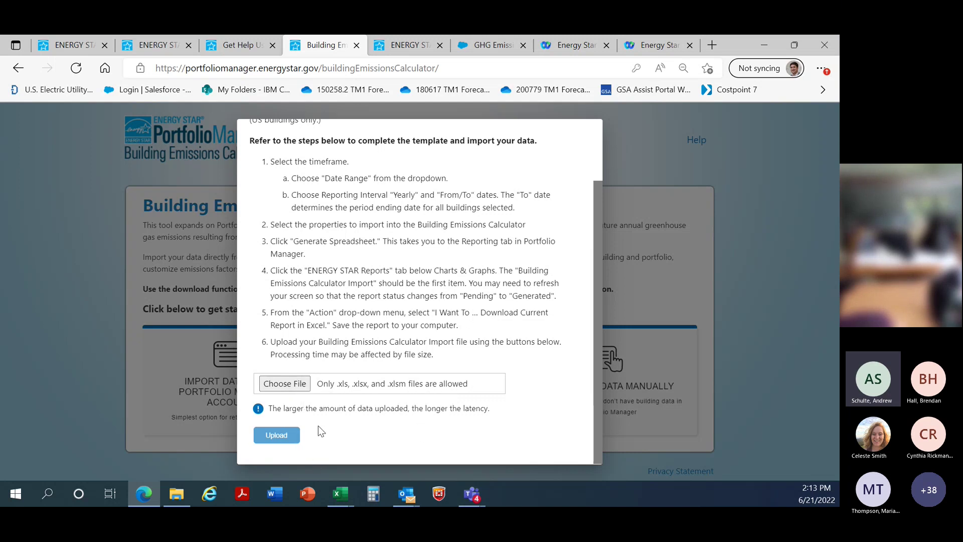
scroll(366, 395, "up", 3)
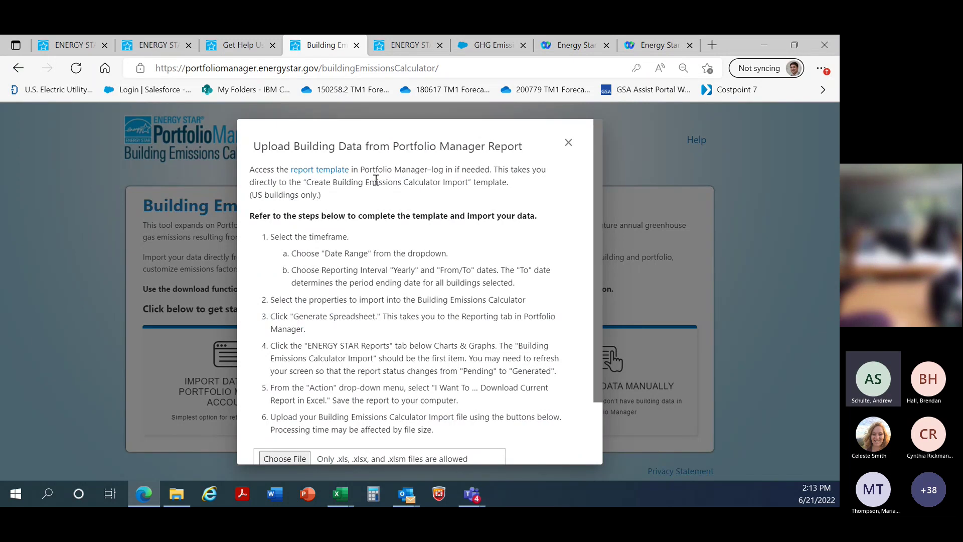
left_click(569, 145)
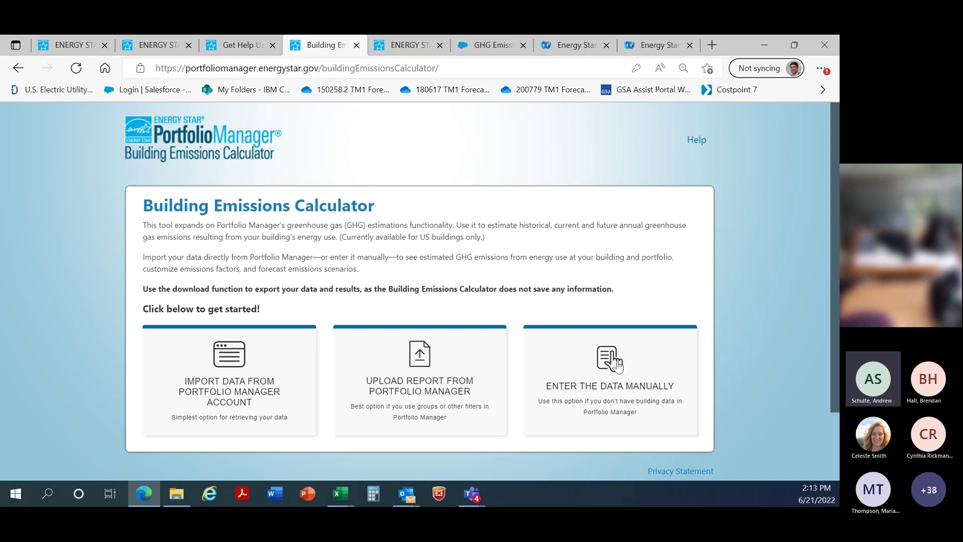
- Choose to enter the building data manually, and switch to the _Manual_Import_Template (2) workbook in Excel
left_click(616, 379)
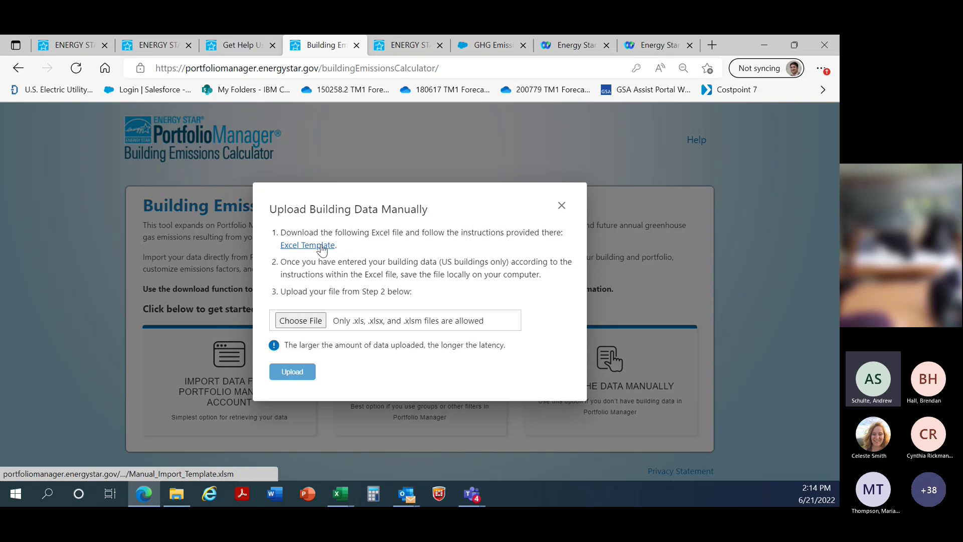
left_click(351, 495)
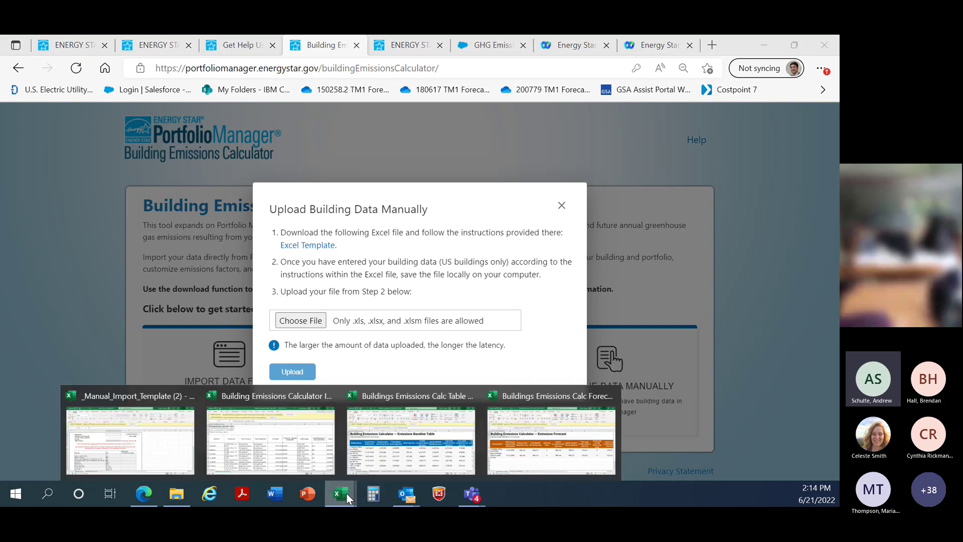
left_click(104, 421)
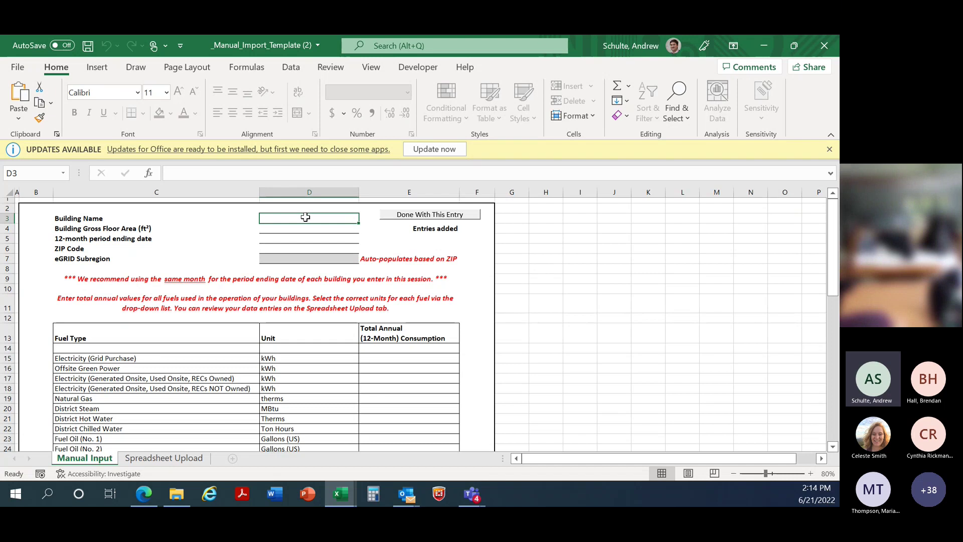
- Examine the Manual Input sheet's fuel table and the unit choices for Electricity (Grid Purchase), and return to the browser's manual upload dialog
scroll(351, 271, "down", 2)
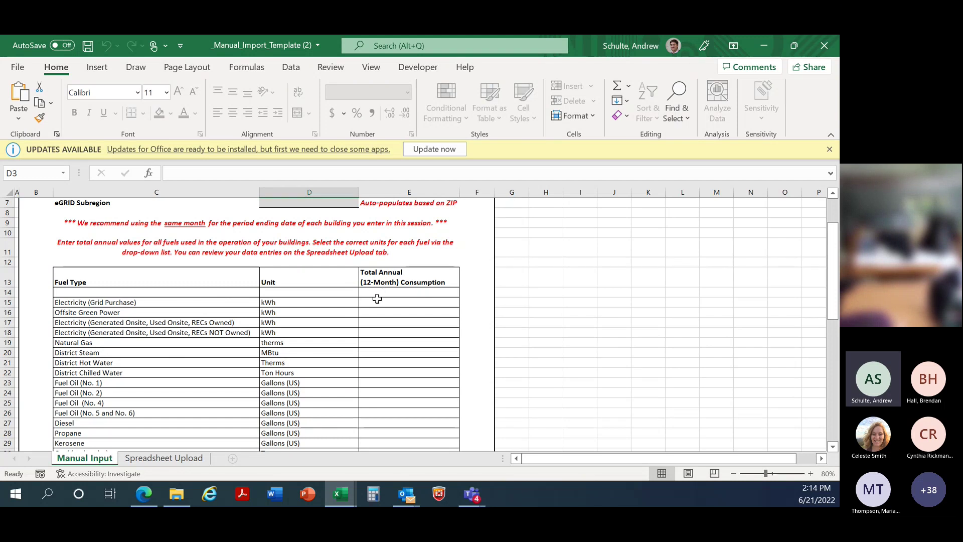
scroll(380, 311, "down", 1)
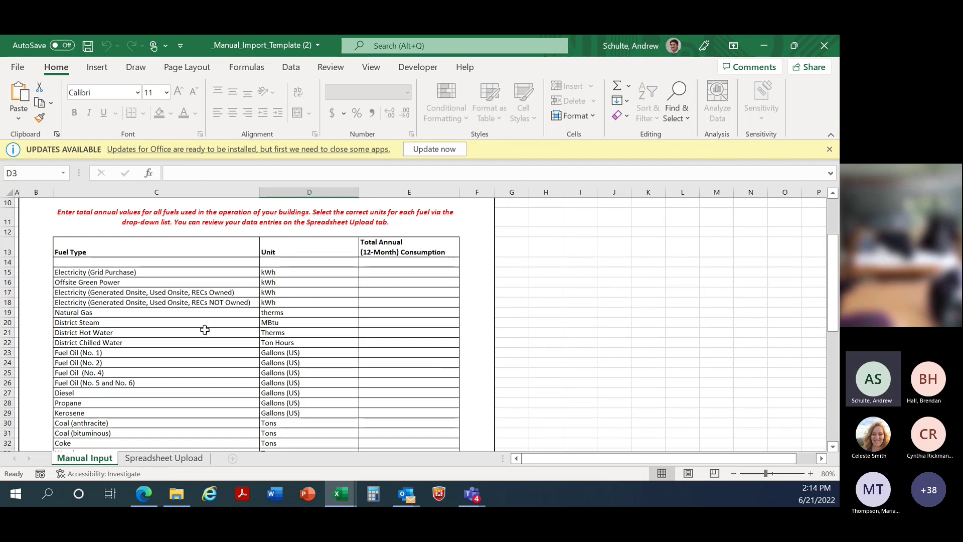
scroll(204, 329, "down", 1)
left_click(332, 234)
left_click(364, 233)
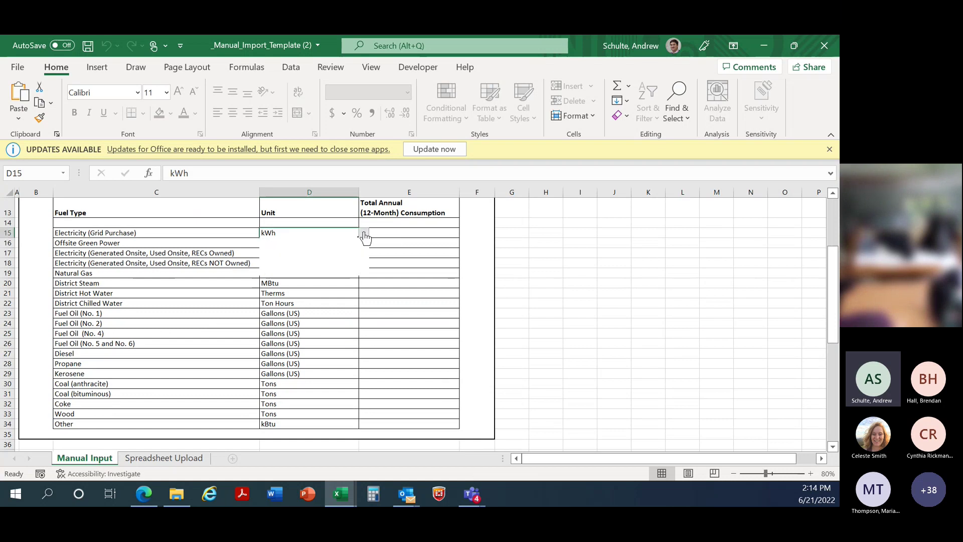
left_click(333, 235)
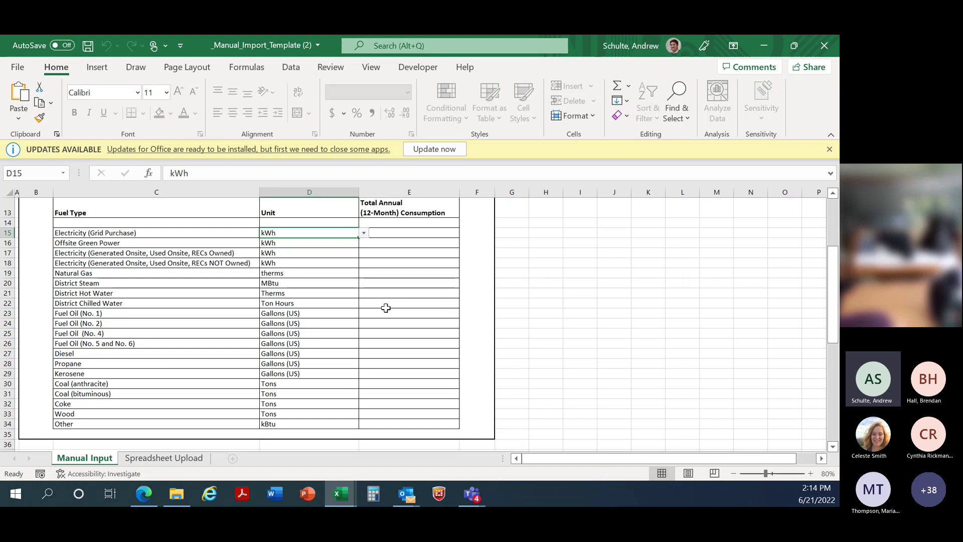
scroll(393, 296, "up", 1)
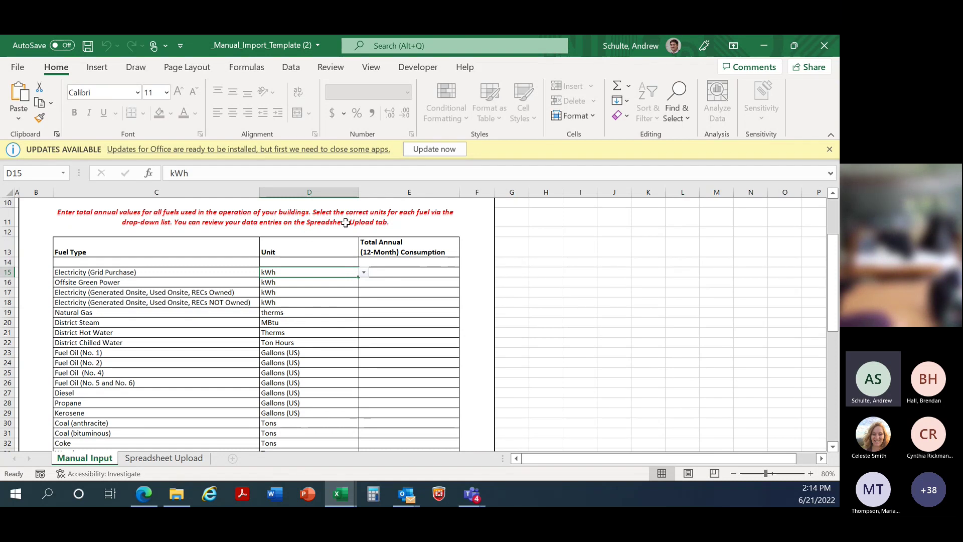
scroll(357, 278, "down", 1)
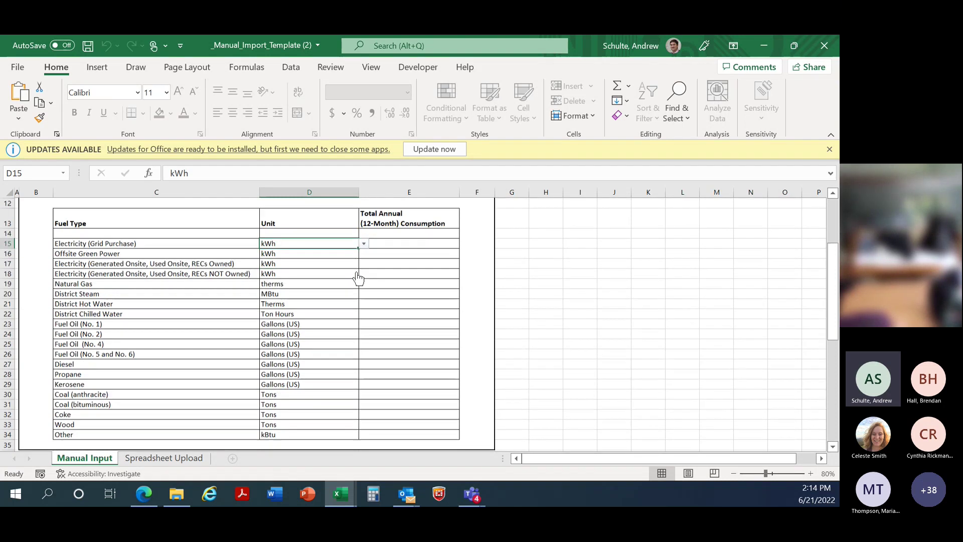
scroll(357, 278, "down", 1)
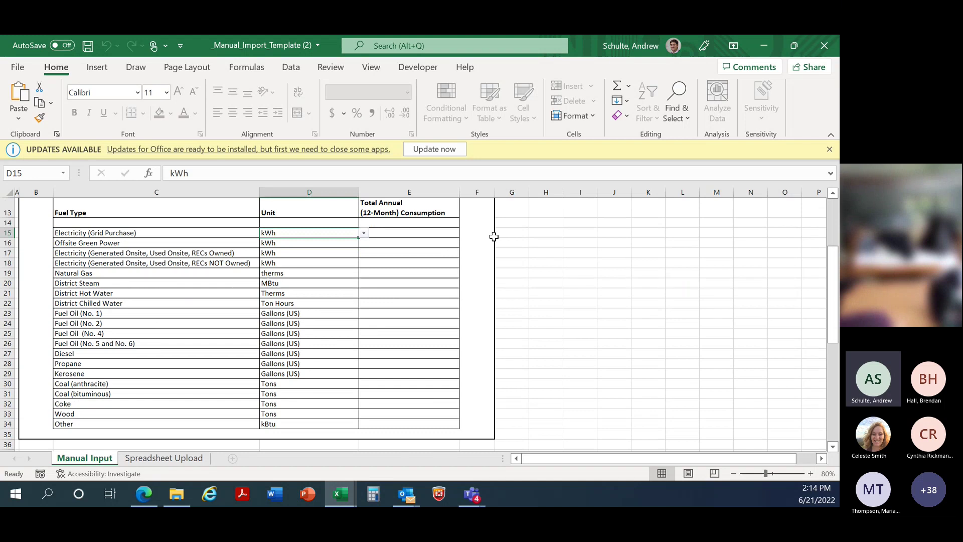
left_click(767, 44)
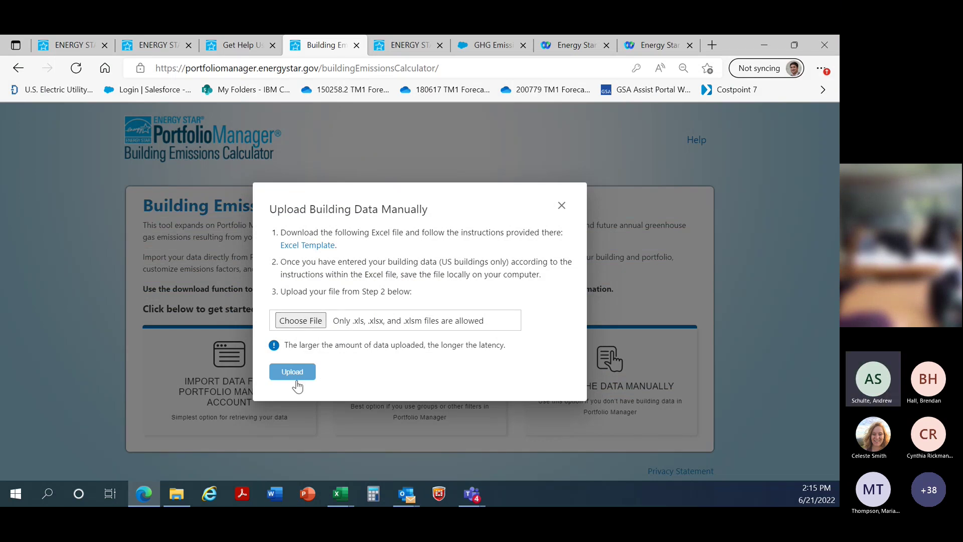
- Close the manual upload dialog, choose to import from the Portfolio Manager account, and submit the account username and password
left_click(562, 206)
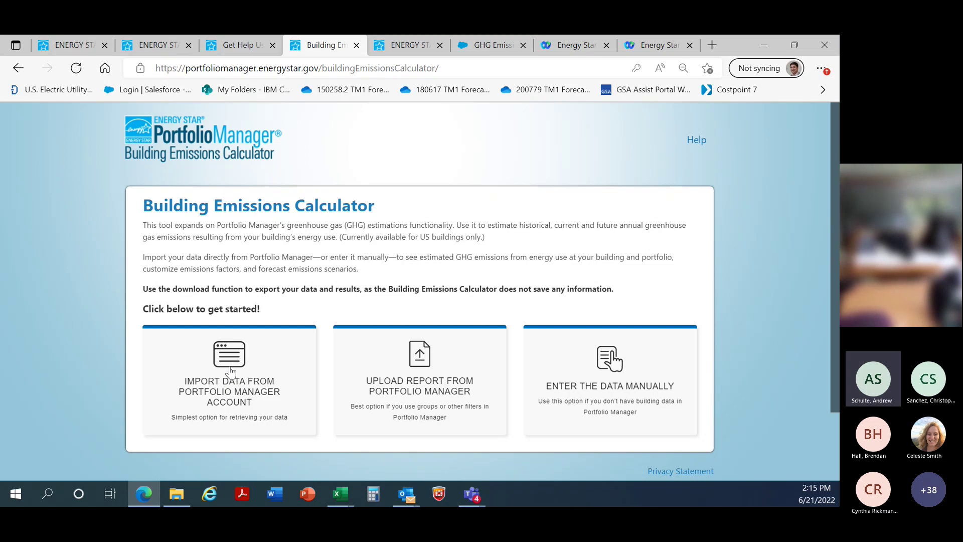
left_click(230, 370)
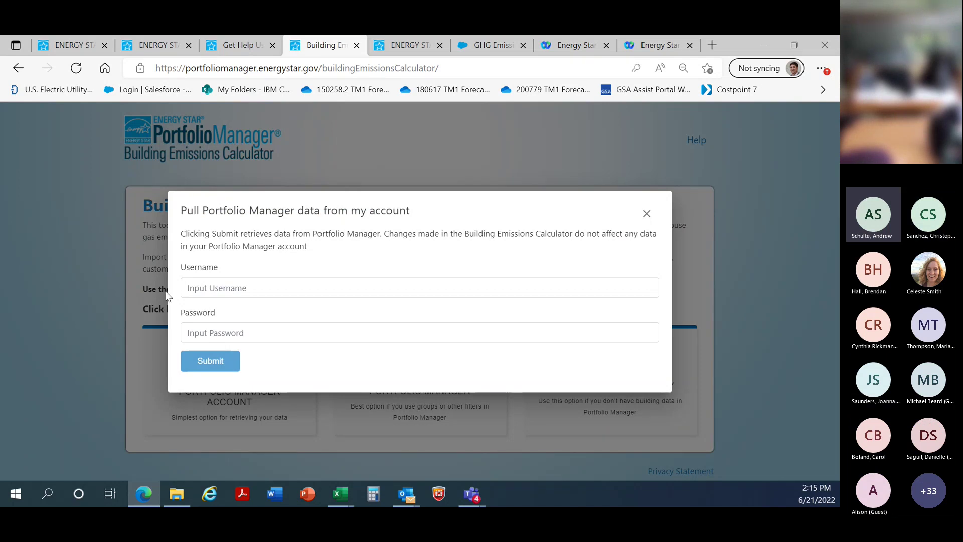
left_click(241, 287)
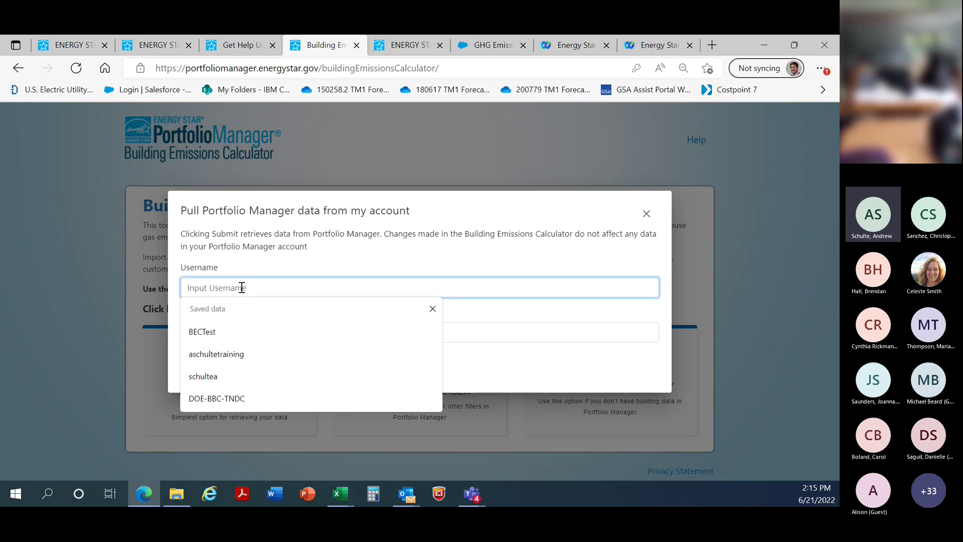
left_click(219, 350)
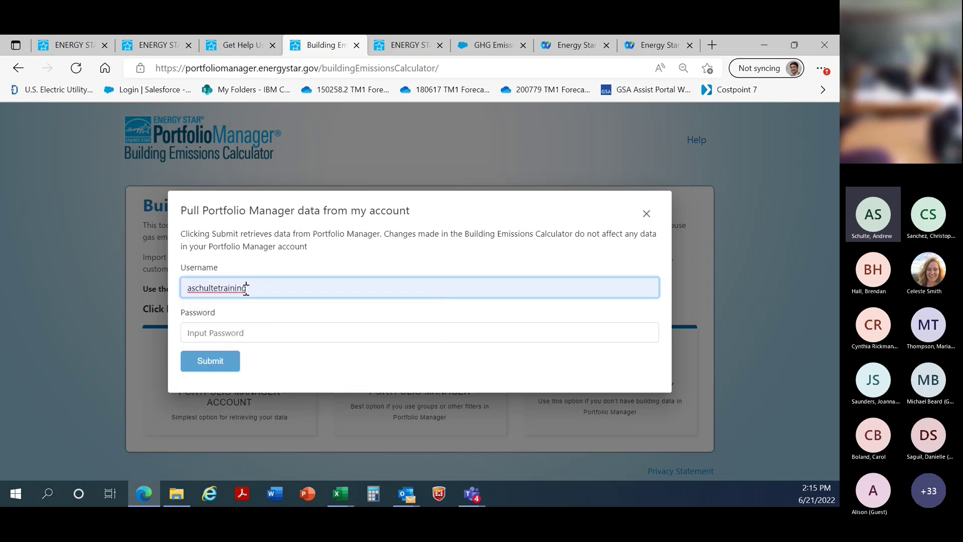
left_click(241, 333)
type("*********")
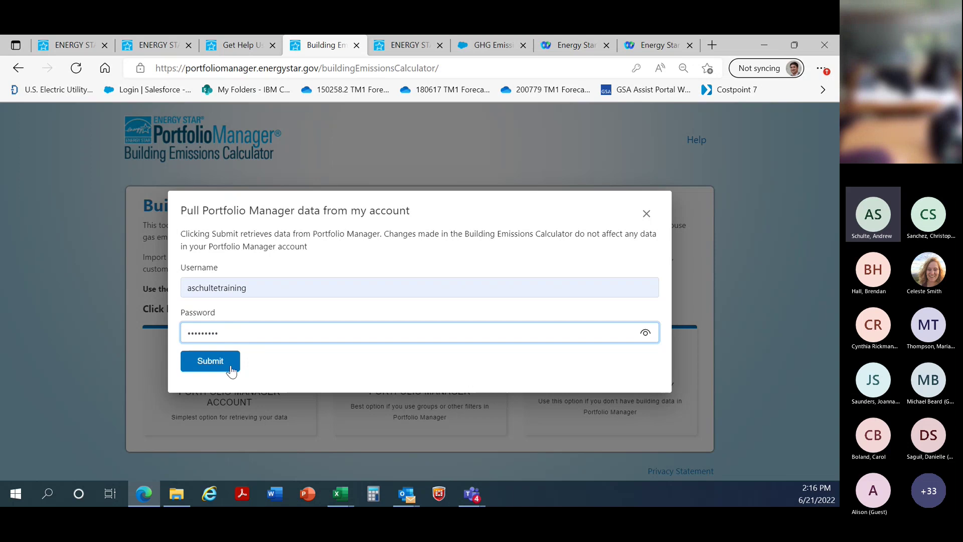
left_click(214, 365)
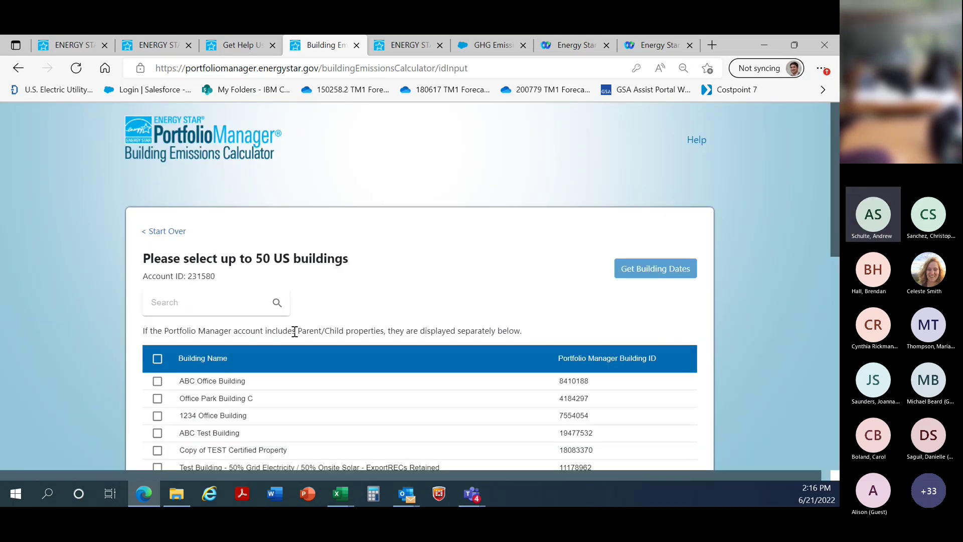
- Review the calculator's building selection list and compare it with the full property list on the Portfolio Manager MyPortfolio dashboard
scroll(295, 332, "down", 1)
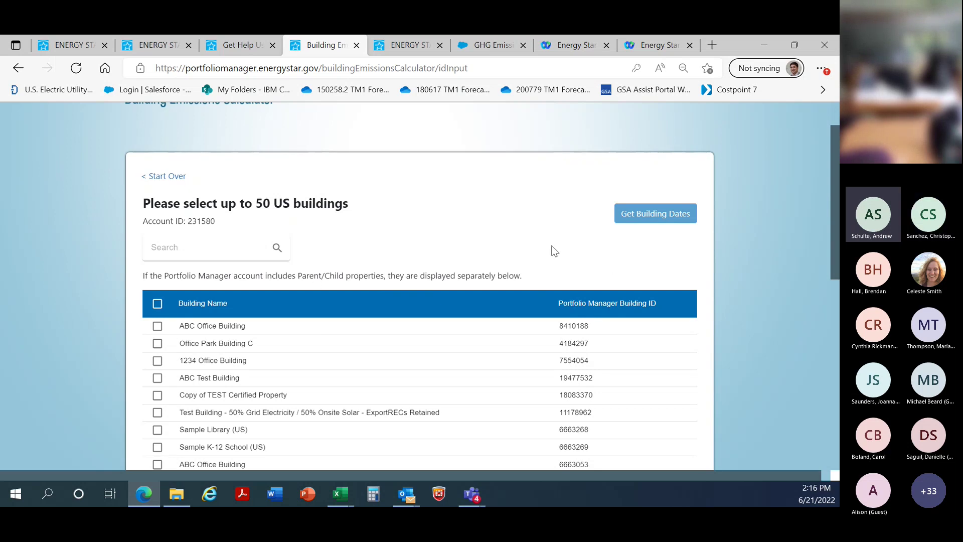
scroll(331, 283, "down", 2)
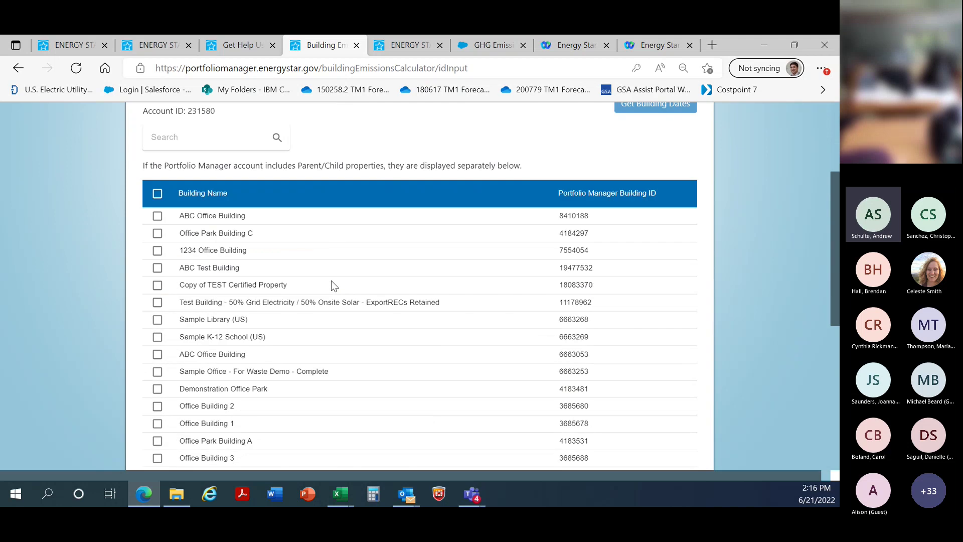
left_click(79, 46)
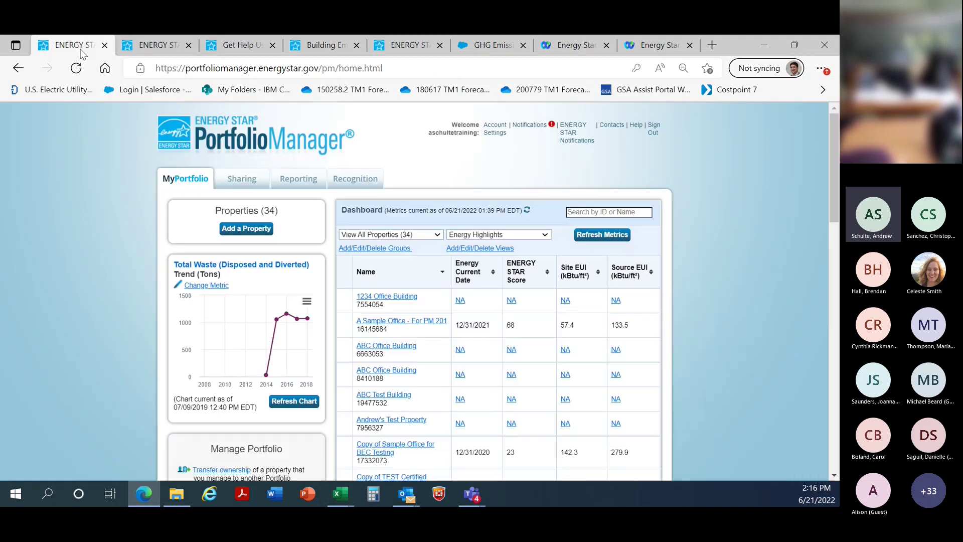
scroll(498, 316, "down", 1)
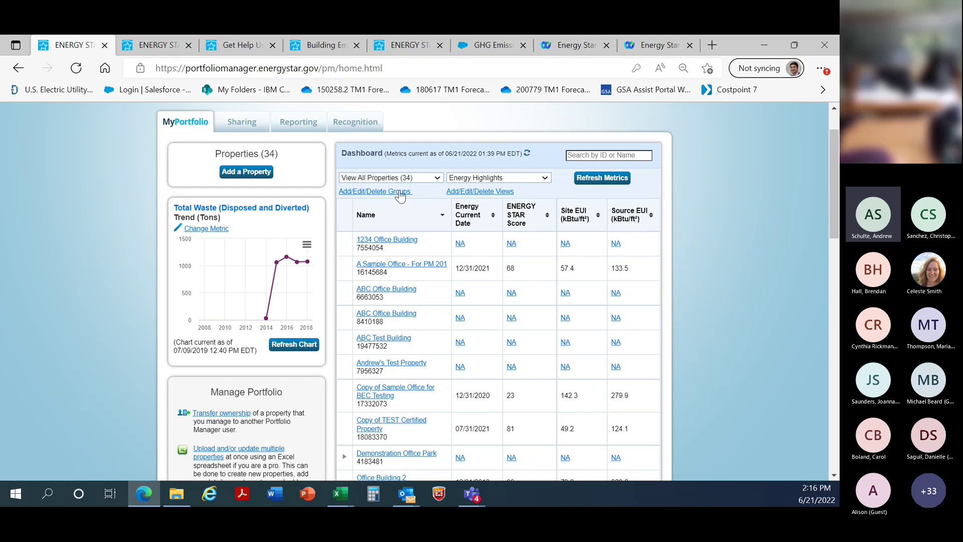
scroll(434, 219, "down", 2)
scroll(434, 219, "down", 10)
scroll(440, 244, "up", 6)
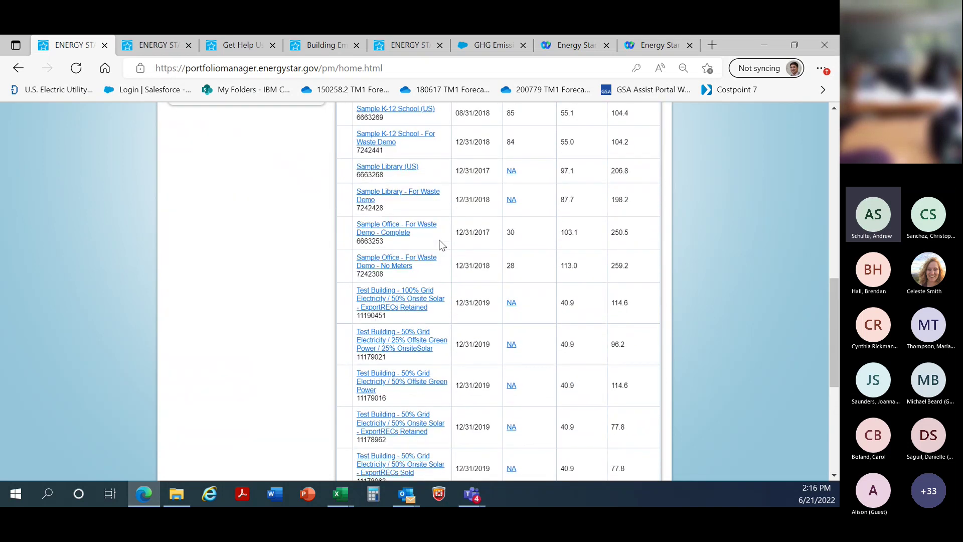
scroll(440, 245, "up", 4)
scroll(440, 239, "down", 12)
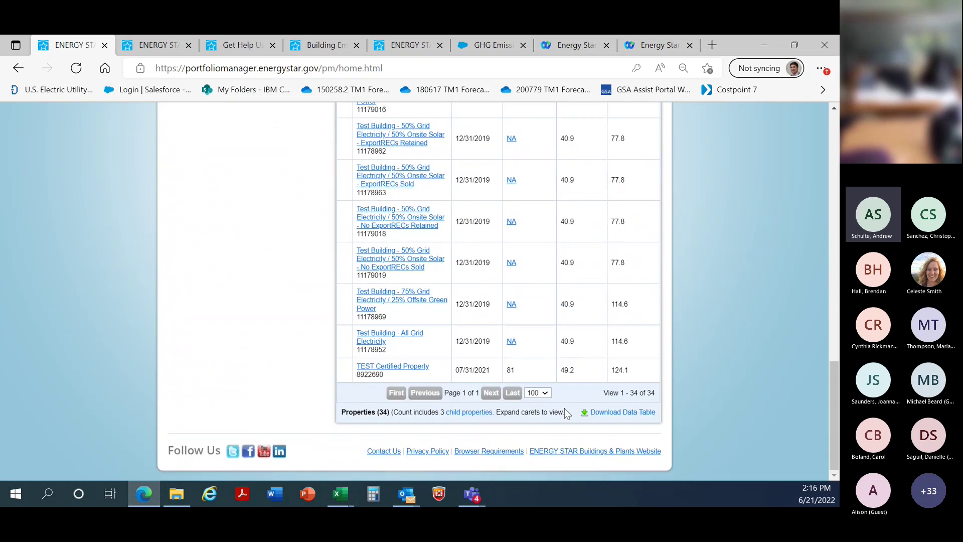
- Return to the calculator's building selection page and look through the complete list of account buildings
left_click(152, 54)
left_click(231, 54)
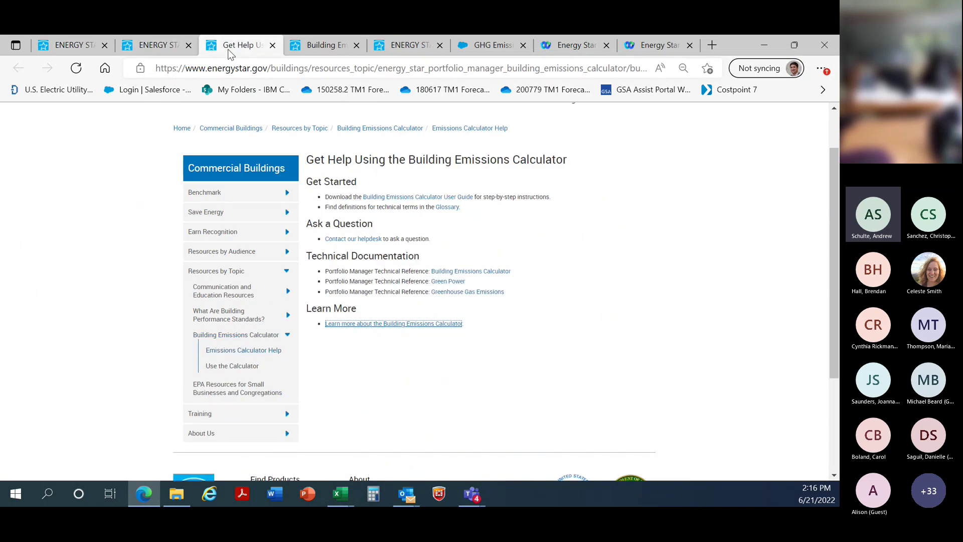
left_click(311, 48)
scroll(452, 254, "down", 6)
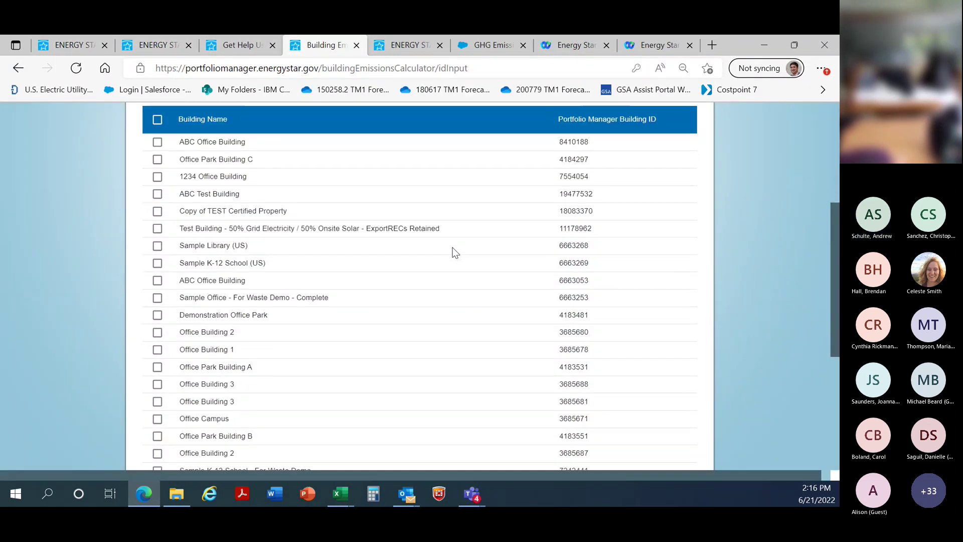
scroll(369, 353, "up", 10)
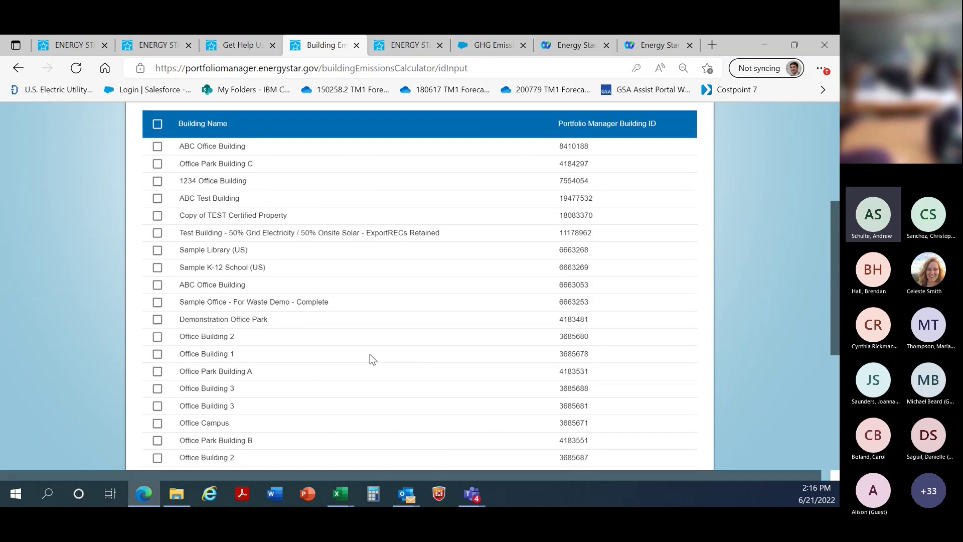
scroll(495, 383, "down", 1)
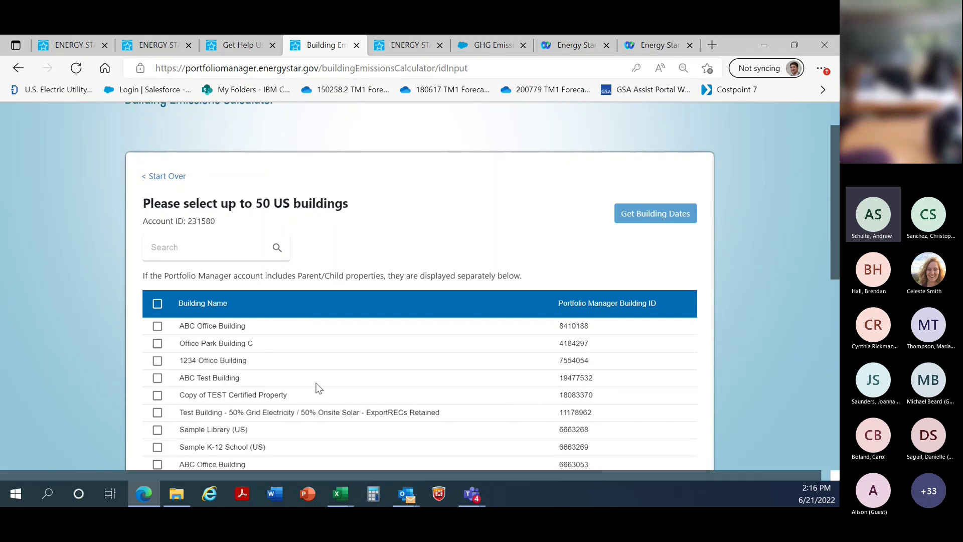
scroll(826, 238, "down", 4)
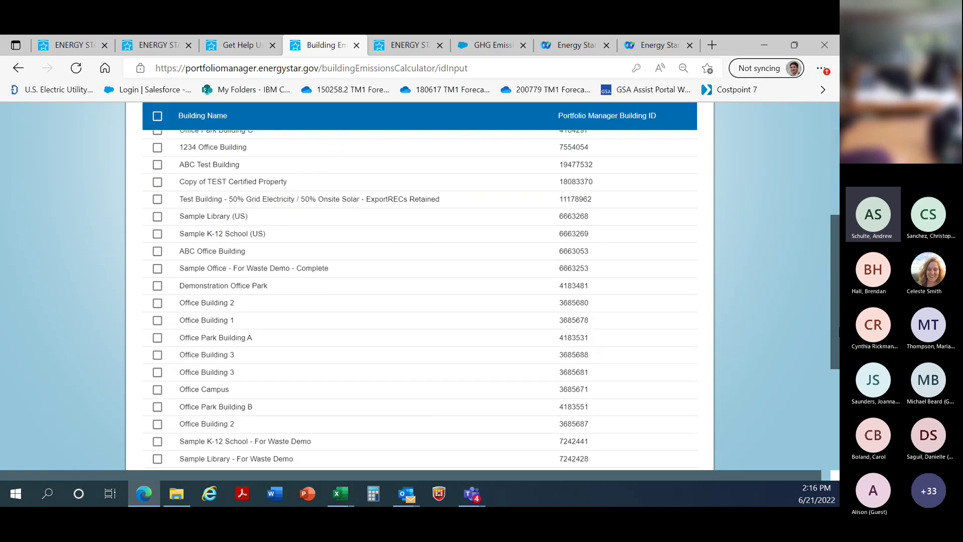
scroll(828, 226, "down", 4)
- Filter the building list by "sampl", select A Sample Office - For PM 201, clear the filter, and check the selection in the full list
scroll(828, 206, "up", 15)
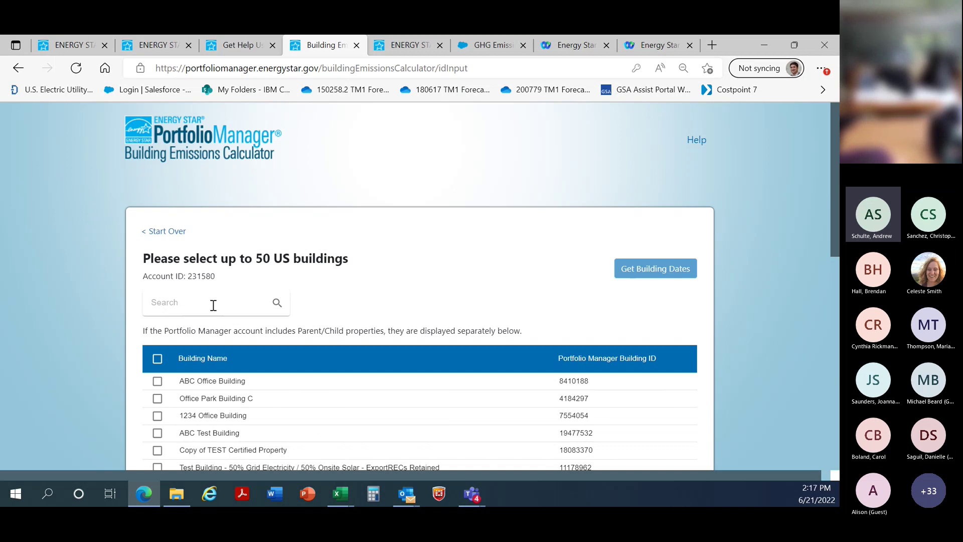
type("sampl")
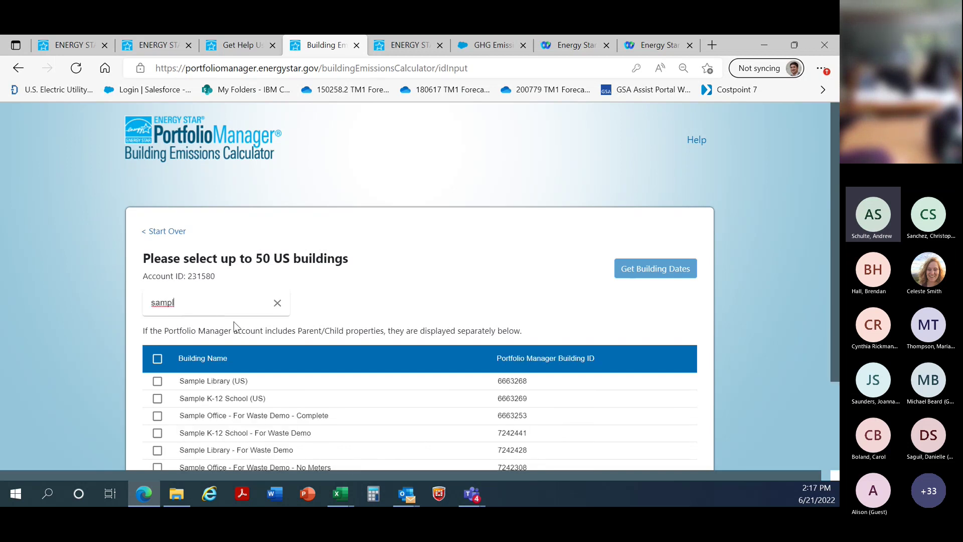
scroll(233, 324, "down", 1)
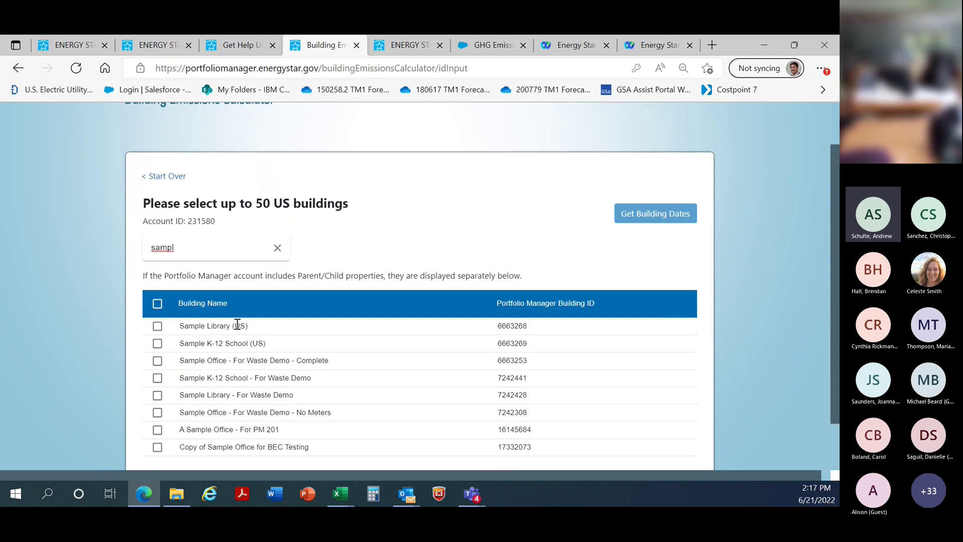
left_click(157, 431)
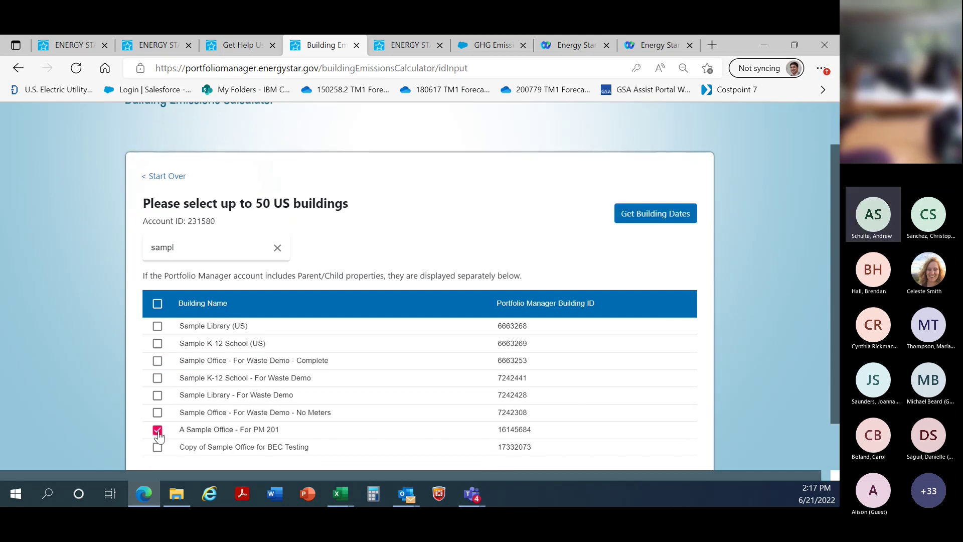
left_click(277, 252)
scroll(307, 339, "down", 10)
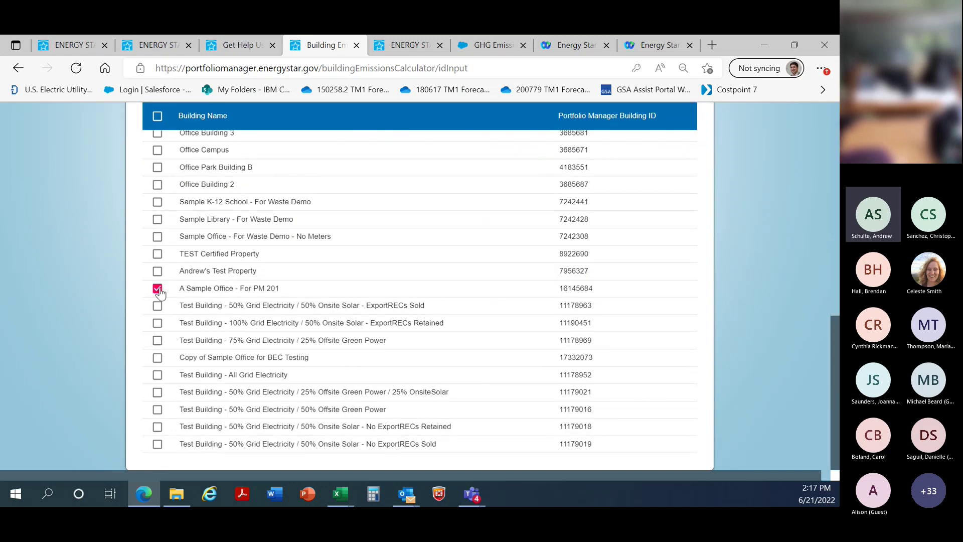
- Filter the building list by "BEC", select Copy of Sample Office for BEC Testing as well, and clear the filter
scroll(164, 290, "up", 10)
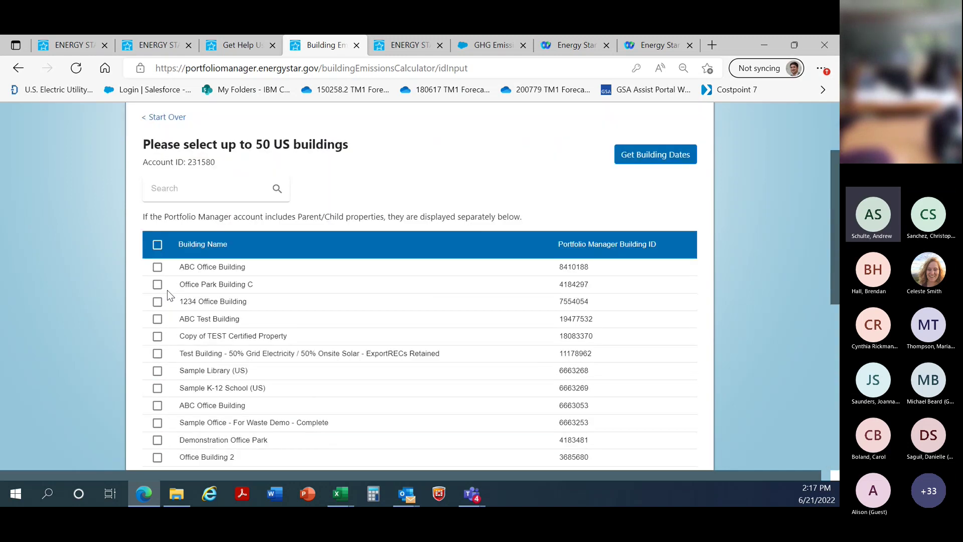
left_click(175, 290)
type("BEC")
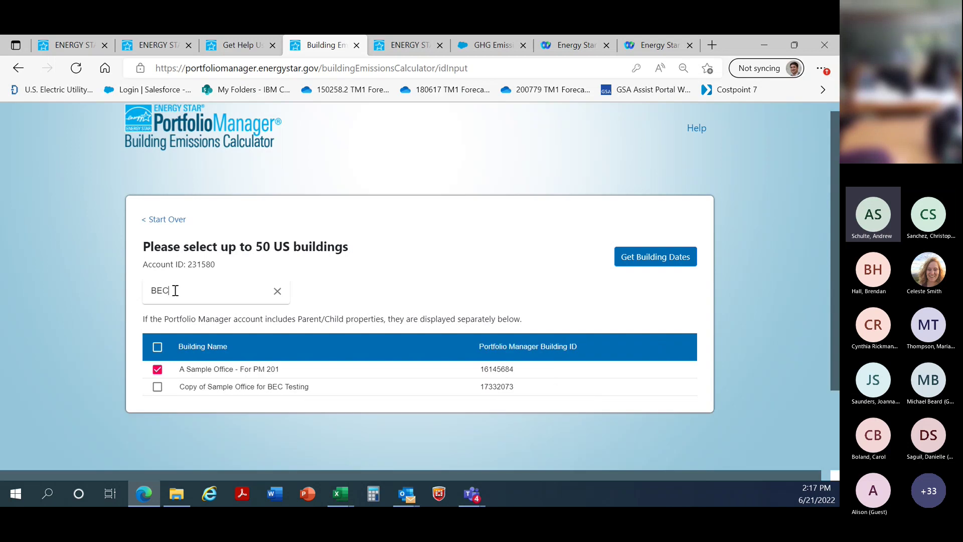
left_click(157, 387)
left_click(277, 291)
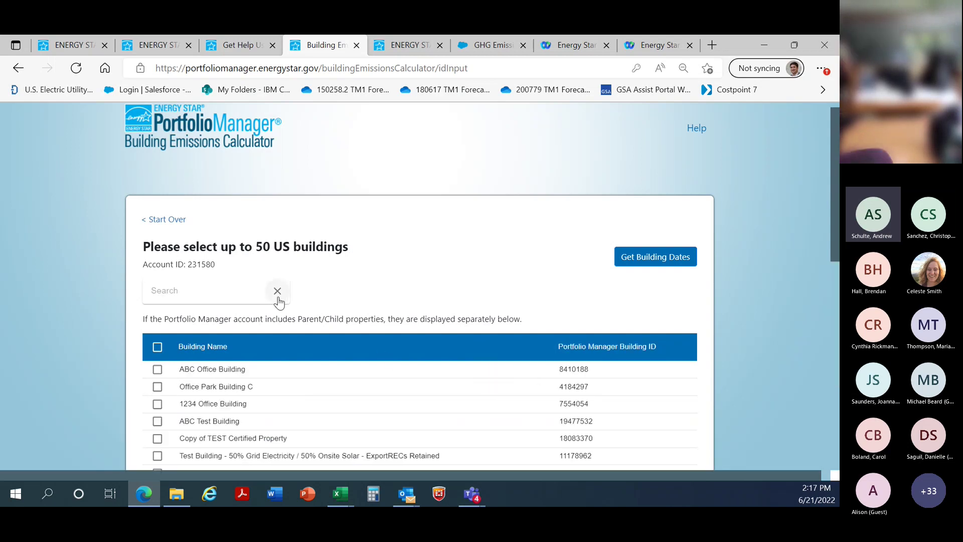
- Get the building dates for the selected buildings and set the period ending month to December
scroll(298, 326, "down", 8)
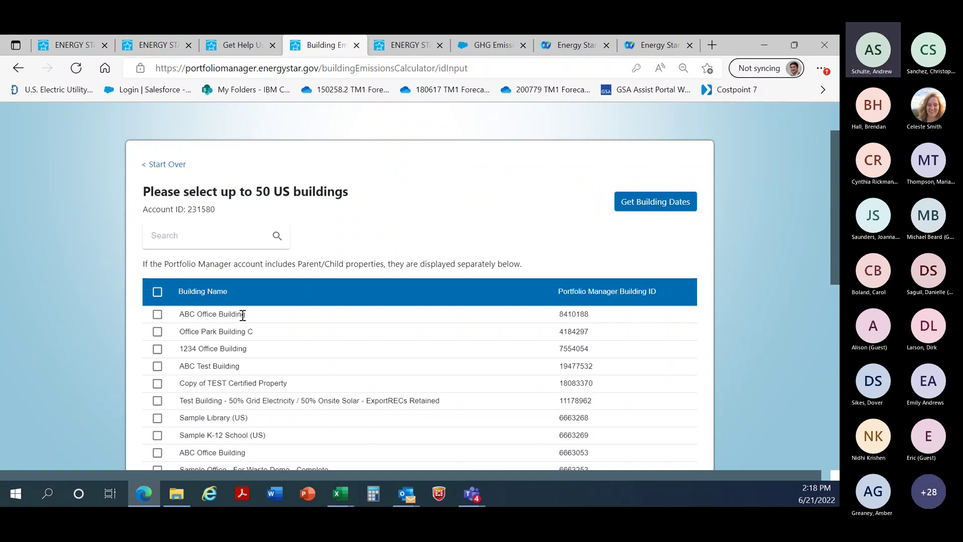
scroll(241, 312, "down", 3)
scroll(240, 314, "up", 3)
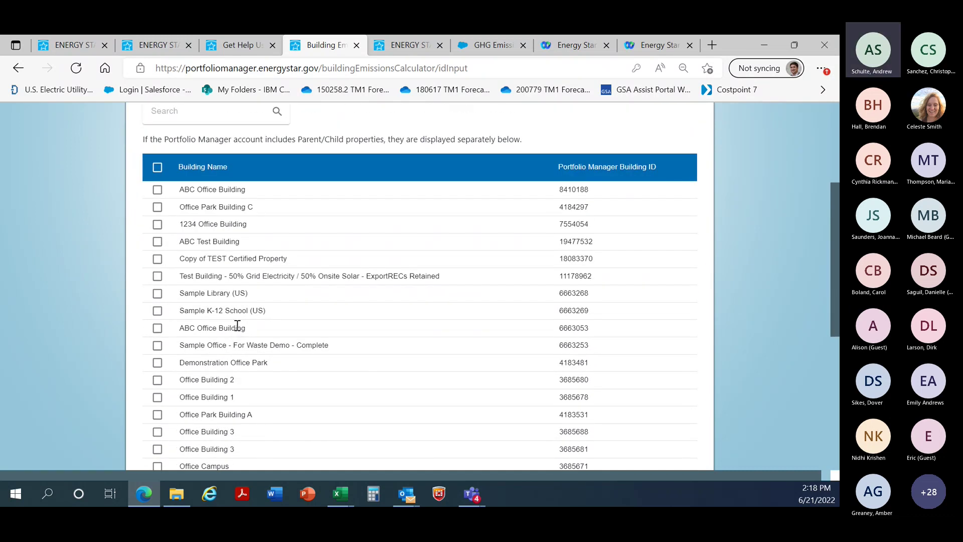
left_click(667, 202)
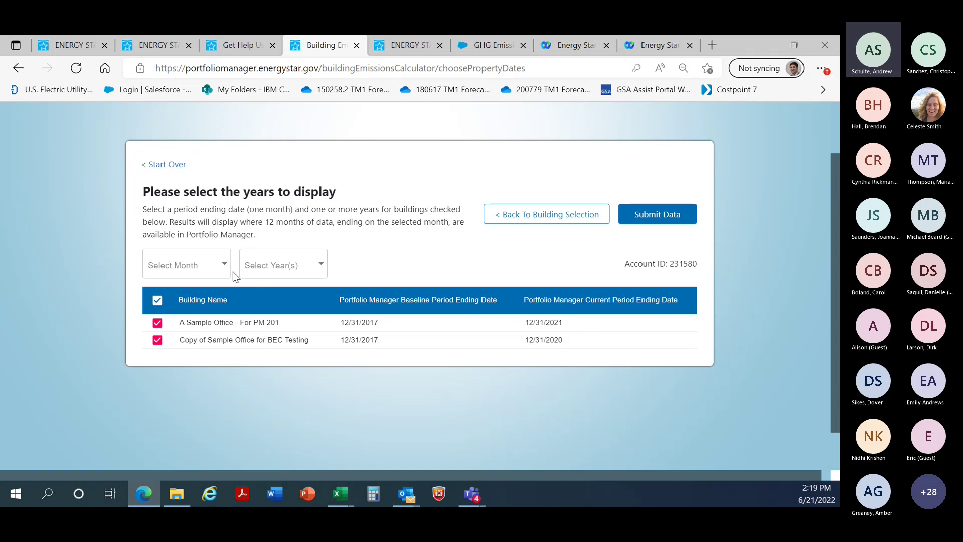
left_click(210, 266)
left_click(179, 459)
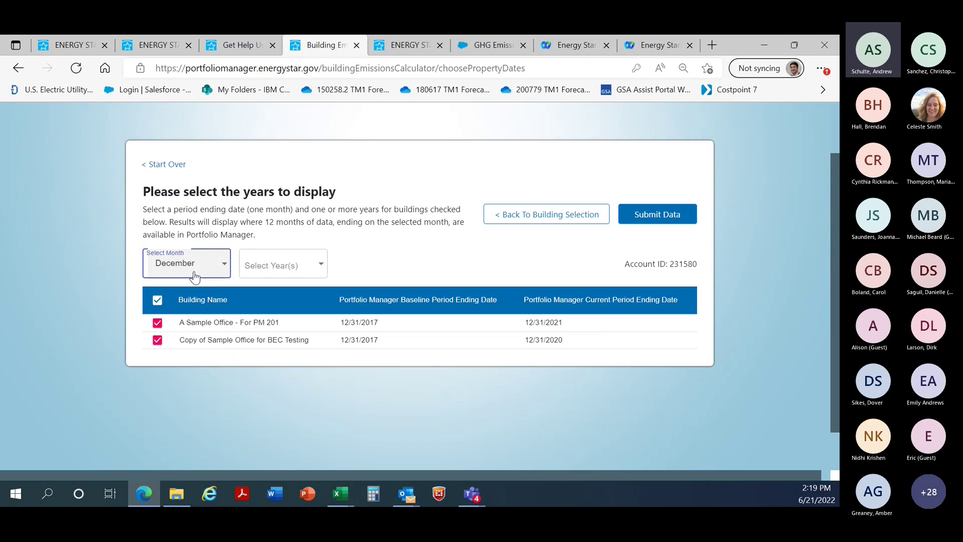
- Select the years 2017, 2018, 2019, 2020 and 2021 for both buildings, and submit the data to generate the emissions results
left_click(310, 272)
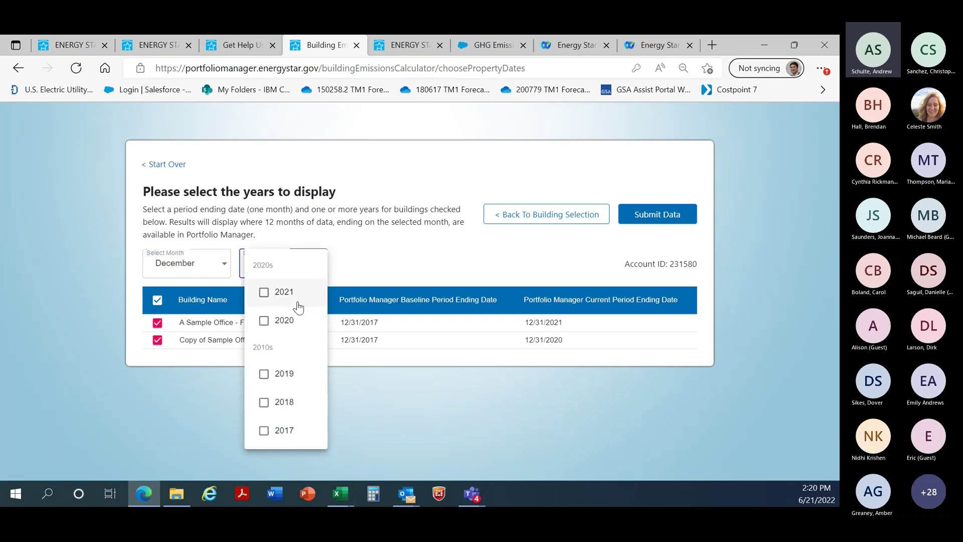
left_click(265, 321)
left_click(264, 374)
left_click(264, 401)
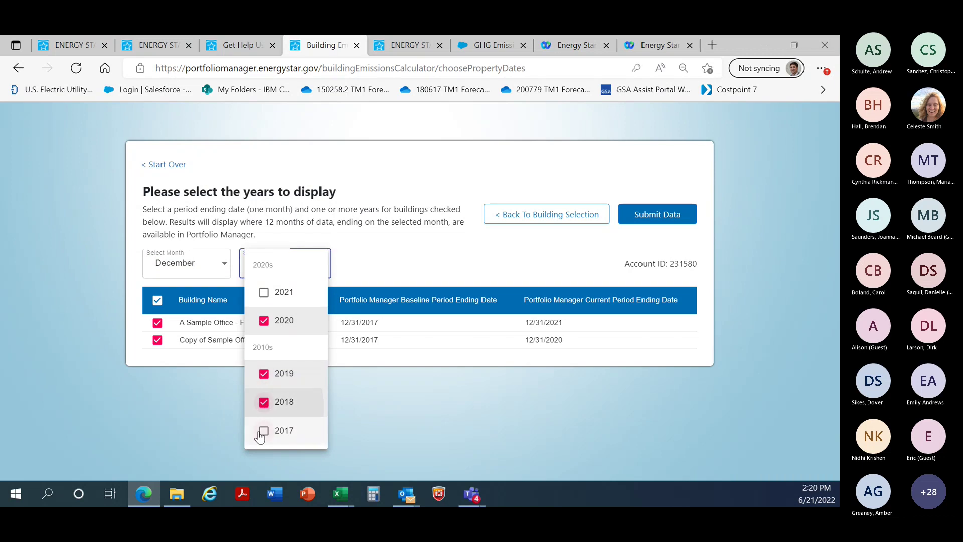
left_click(261, 432)
left_click(266, 293)
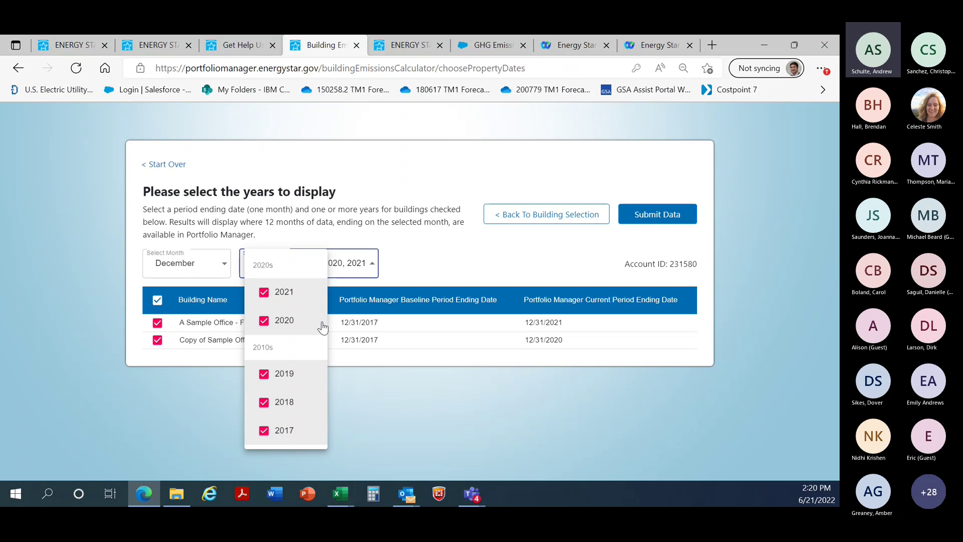
left_click(332, 341)
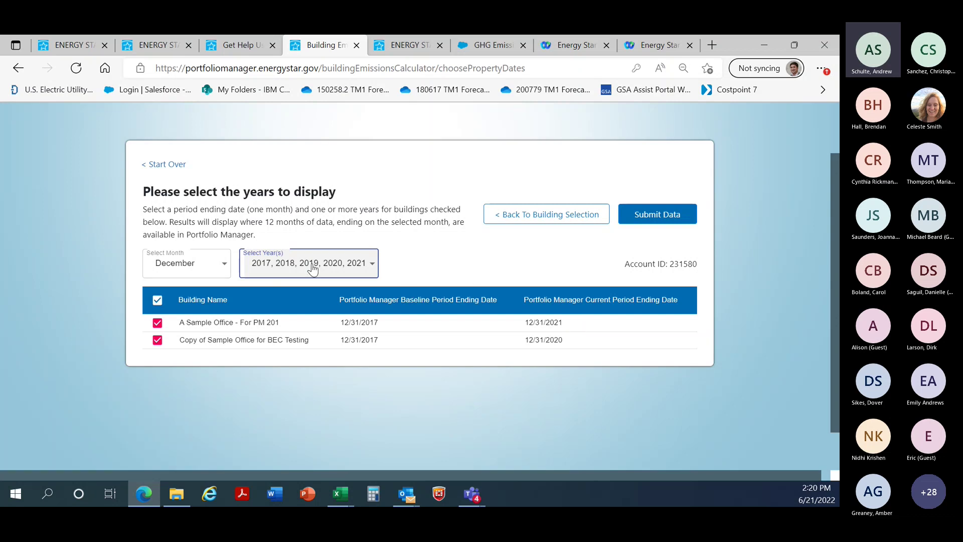
left_click(663, 213)
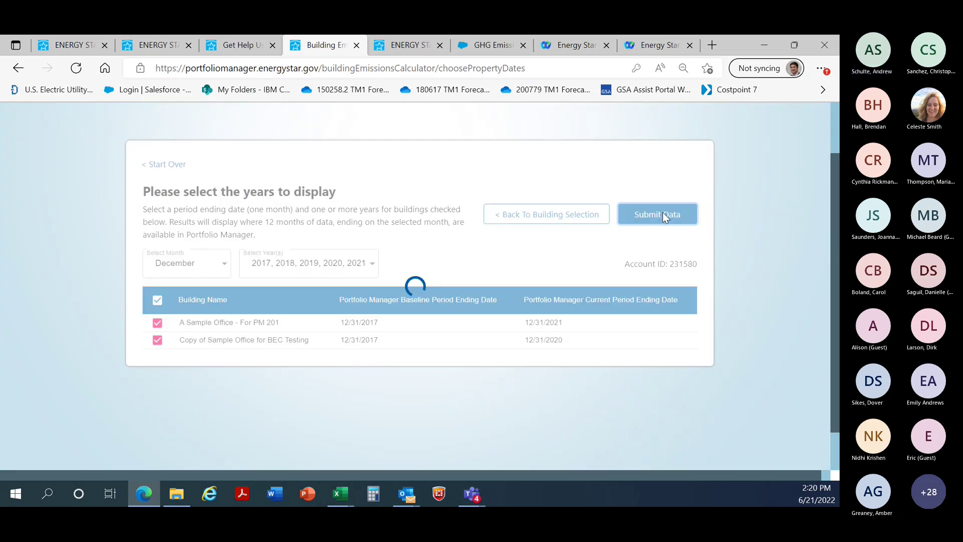
scroll(412, 315, "up", 1)
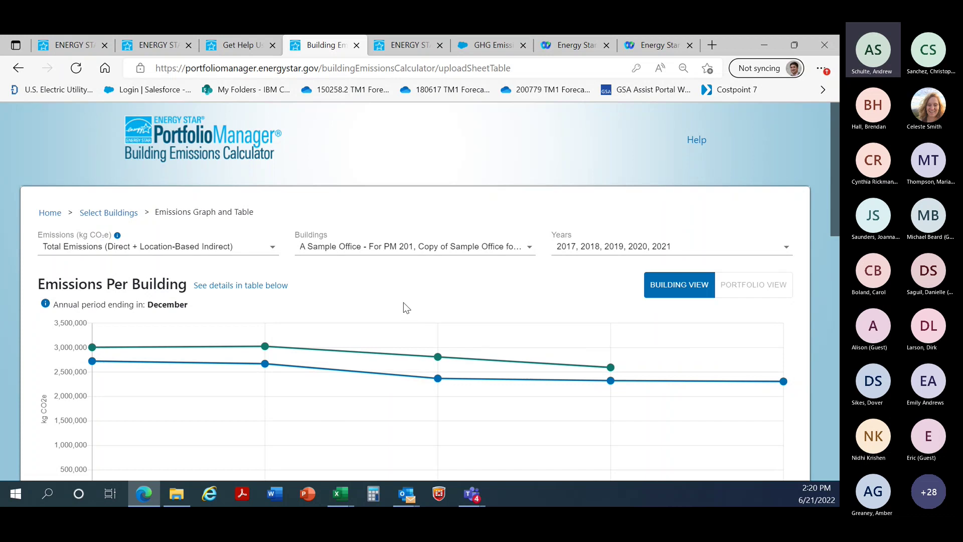
- Examine the Emissions Per Building graph, the emissions table below it, and individual yearly data points for both sample offices
scroll(403, 303, "down", 1)
scroll(403, 302, "up", 1)
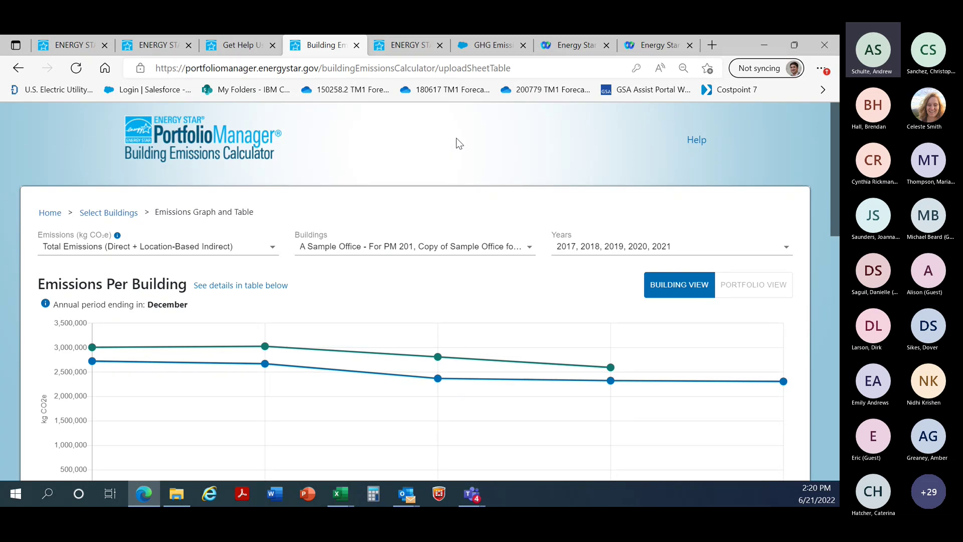
scroll(458, 149, "down", 1)
scroll(457, 148, "up", 1)
scroll(458, 148, "down", 1)
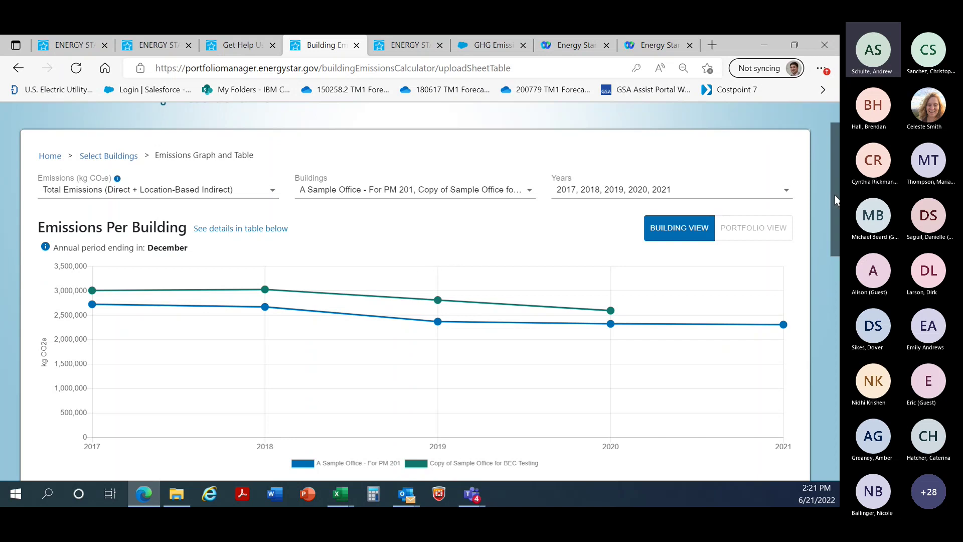
mouse_move(836, 200)
left_mouse_down()
mouse_move(830, 393)
mouse_move(833, 258)
mouse_move(823, 186)
left_mouse_up()
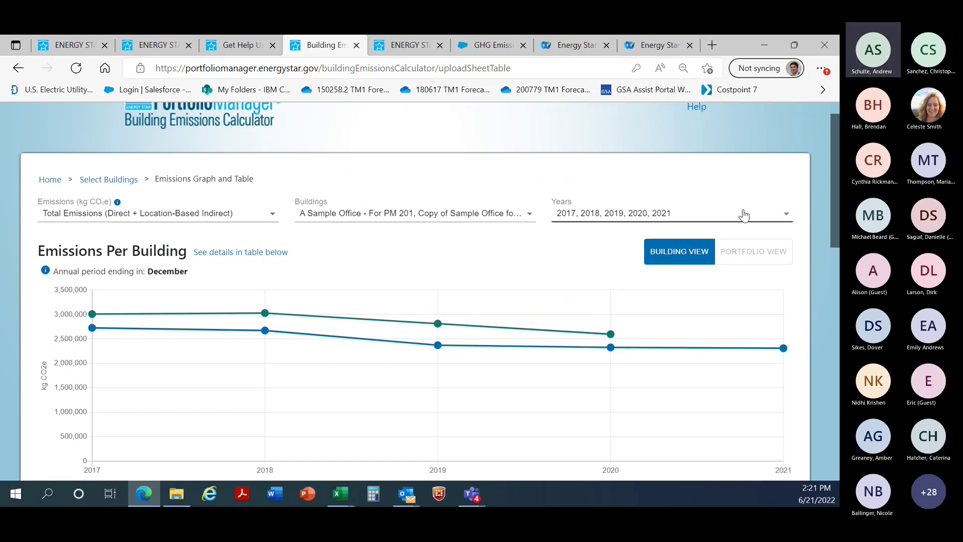
scroll(680, 267, "down", 5)
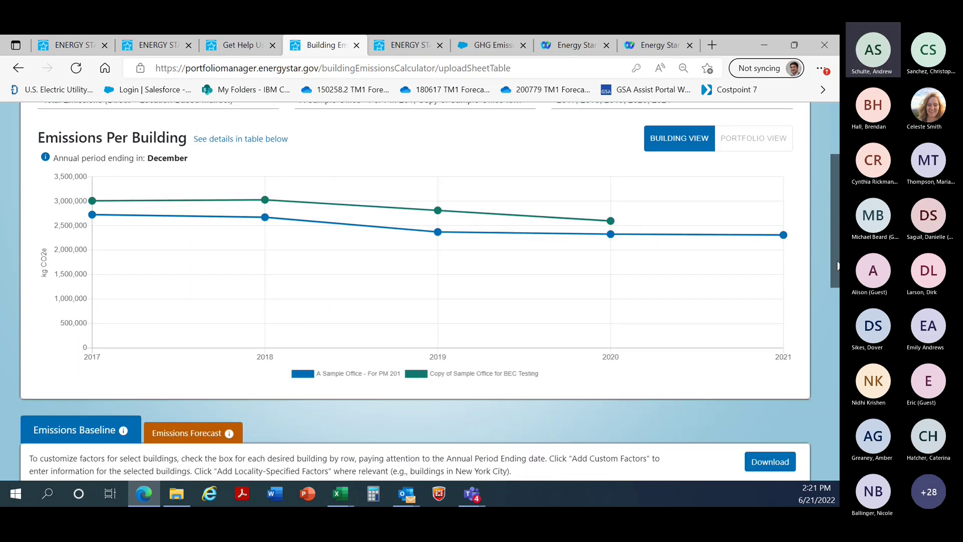
scroll(252, 266, "down", 5)
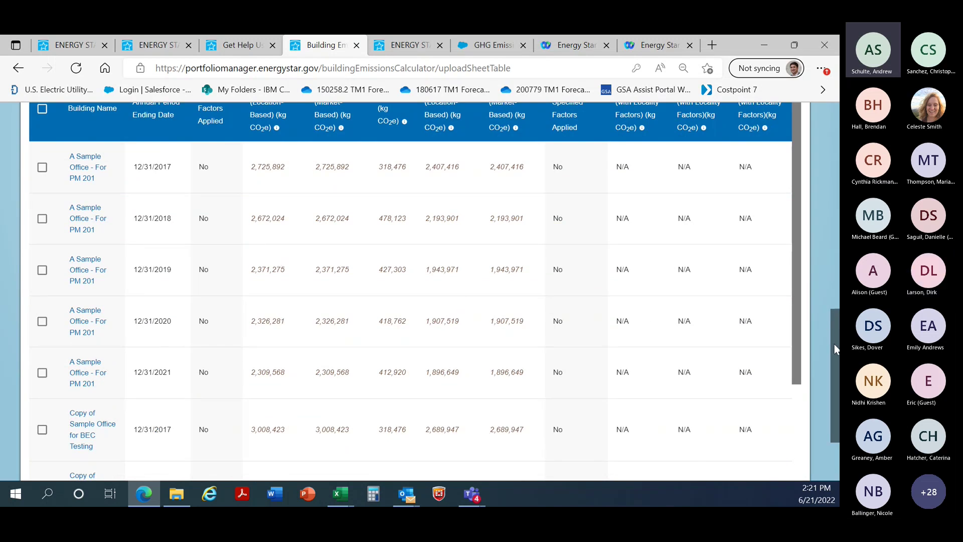
left_click_drag(834, 349, 830, 170)
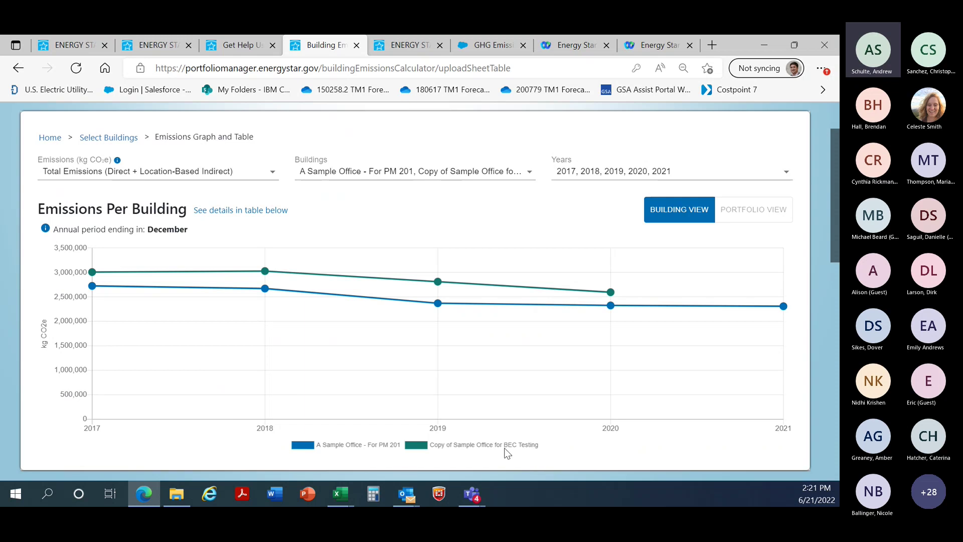
mouse_move(93, 274)
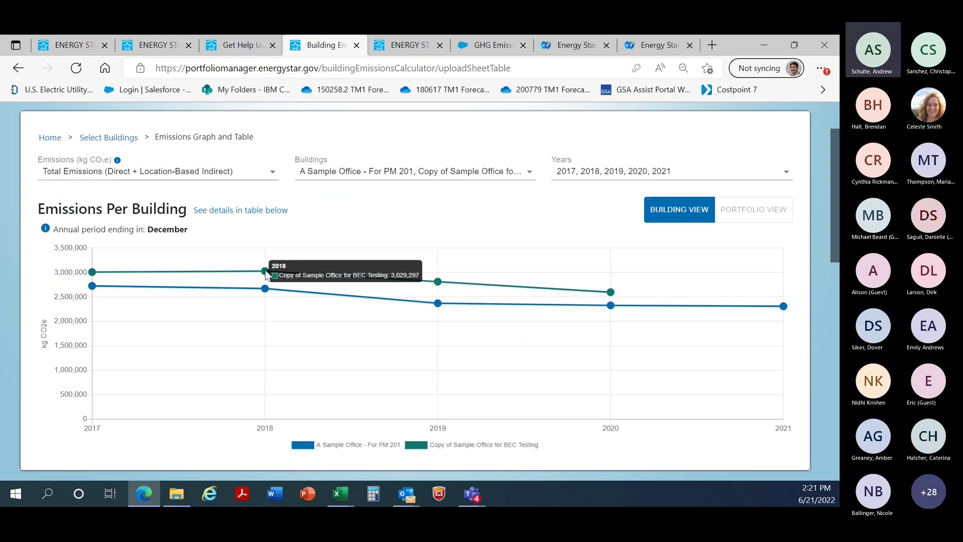
mouse_move(610, 293)
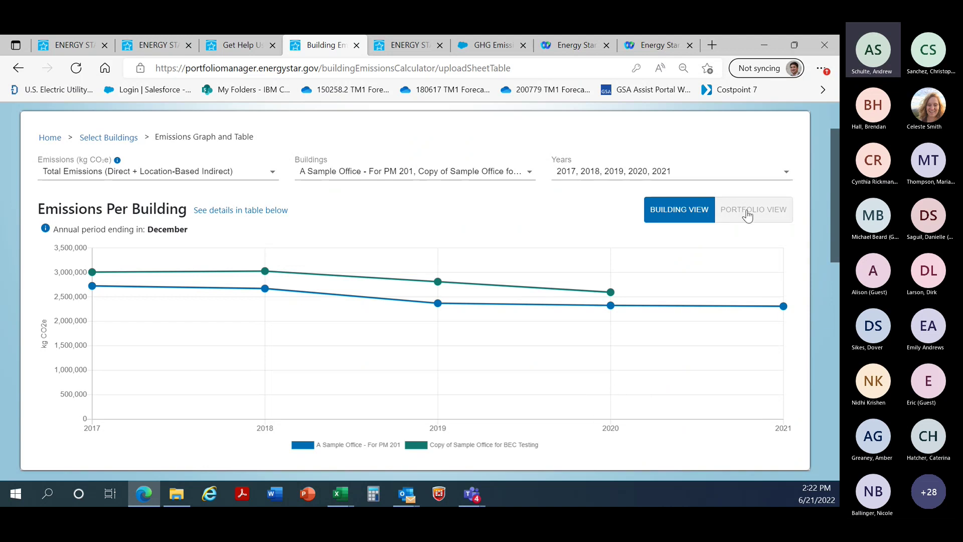
- Switch the emissions graph to the portfolio view, inspect the yearly totals, and exclude 2021 from the years shown
left_click(747, 211)
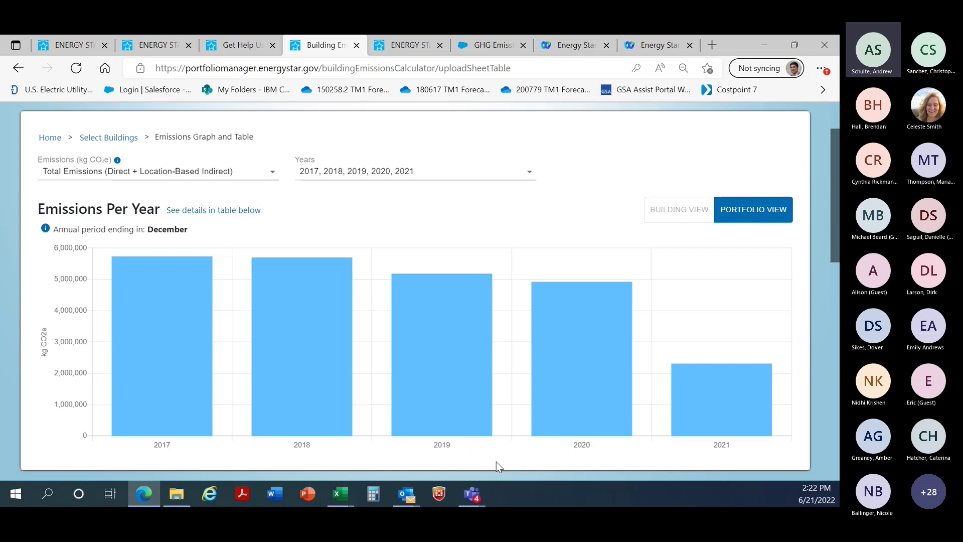
mouse_move(694, 389)
mouse_move(610, 358)
left_click(529, 174)
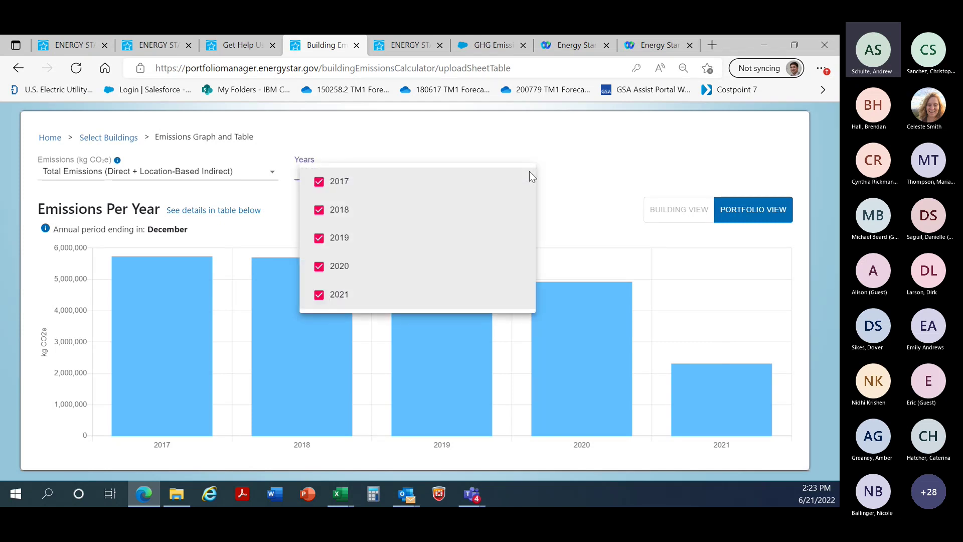
left_click(319, 295)
left_click(757, 462)
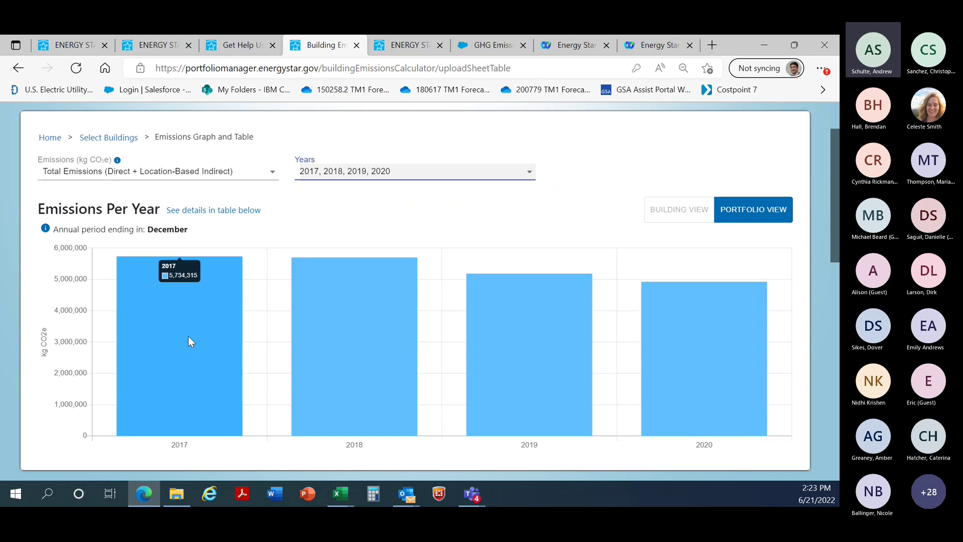
- Return the emissions graph to the building view and include 2021 in the years shown again
left_click(678, 210)
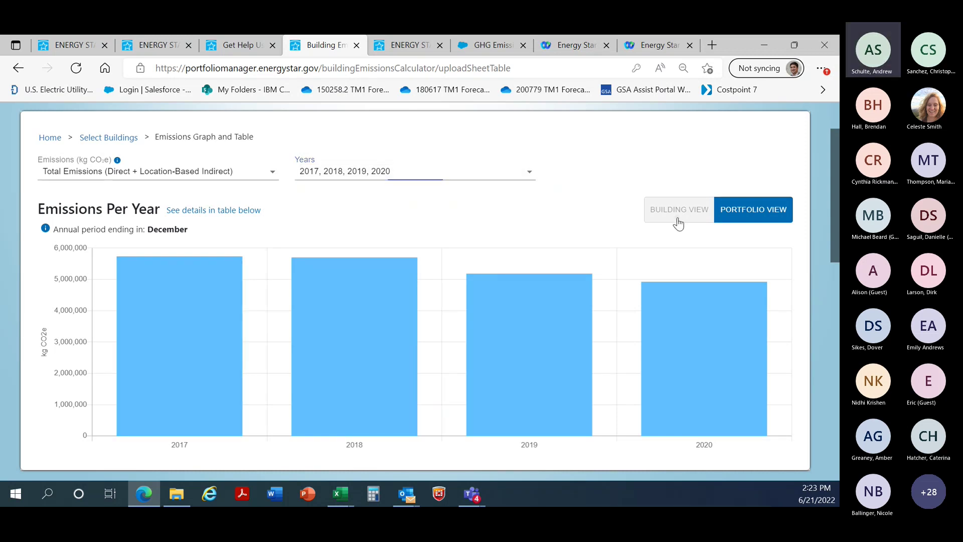
left_click(678, 179)
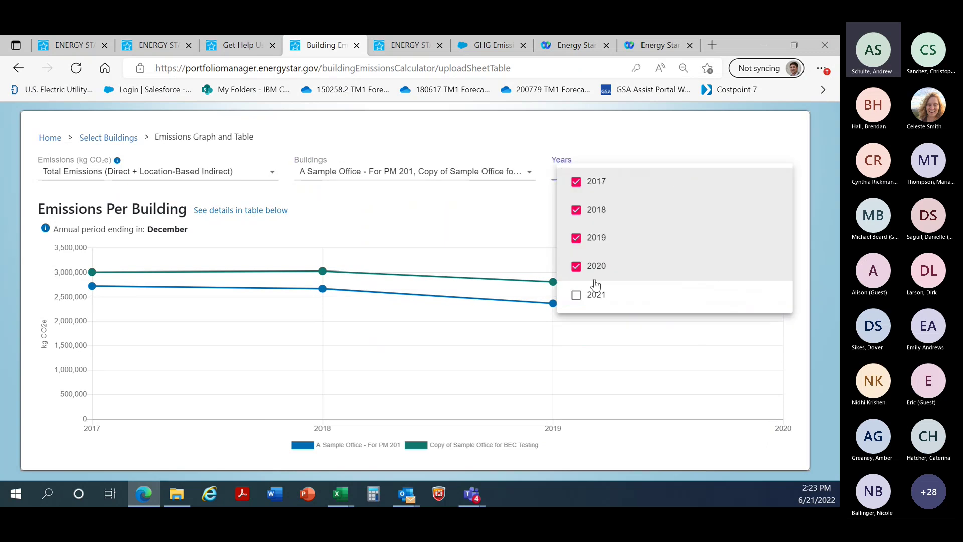
left_click(577, 295)
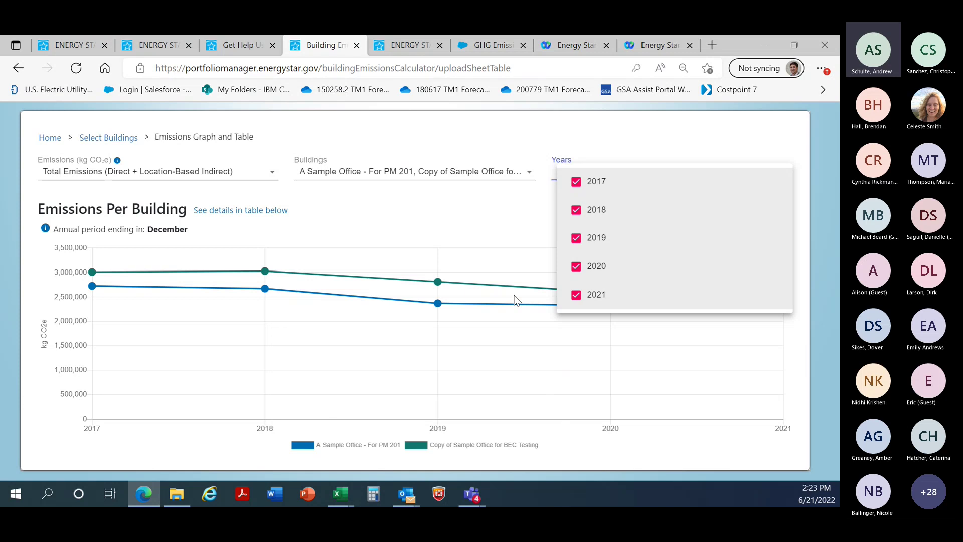
left_click(471, 231)
- Check which buildings can be included in or excluded from the graph, leaving both sample offices selected
left_click(505, 170)
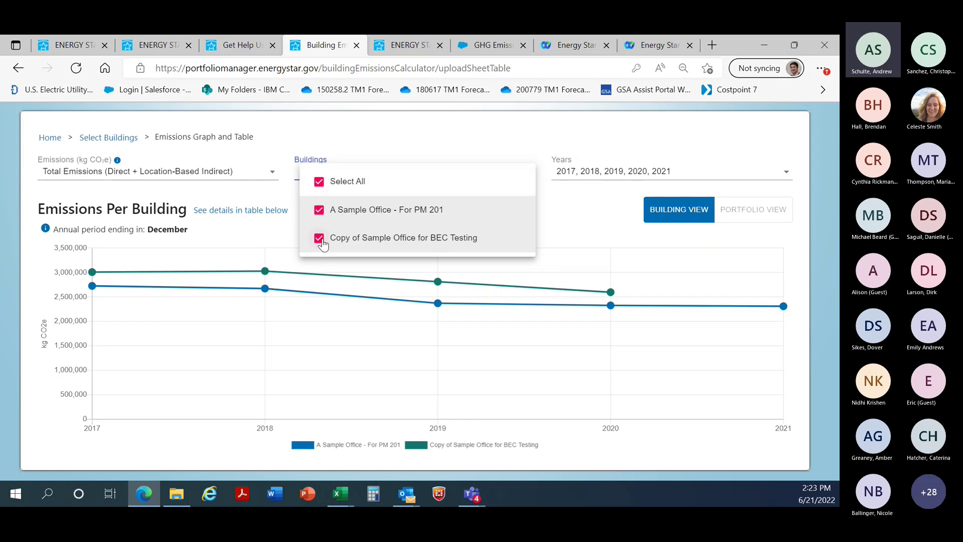
left_click(338, 323)
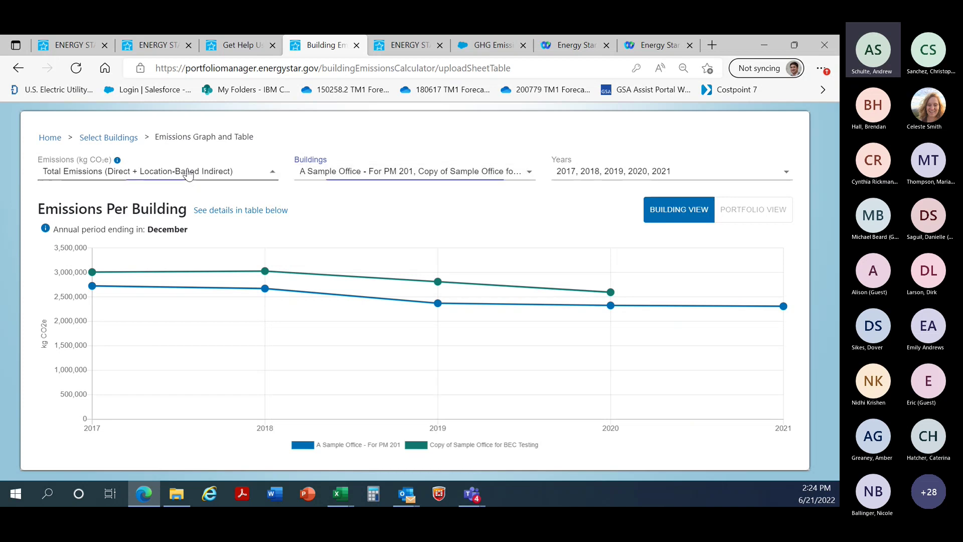
- Graph Indirect Emissions (Location-Based), change the graph to Indirect Emissions (Market-Based), and review the other available emission types
left_click(188, 173)
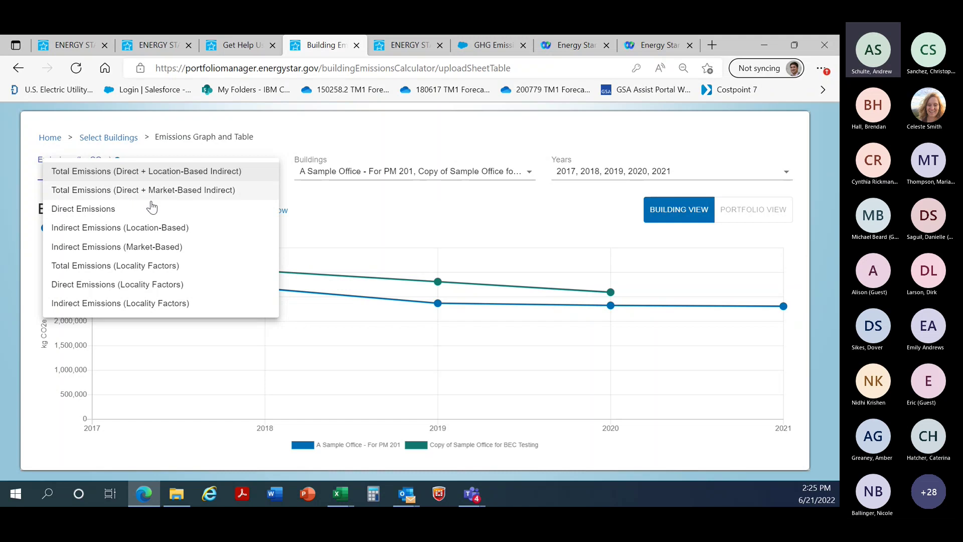
left_click(159, 228)
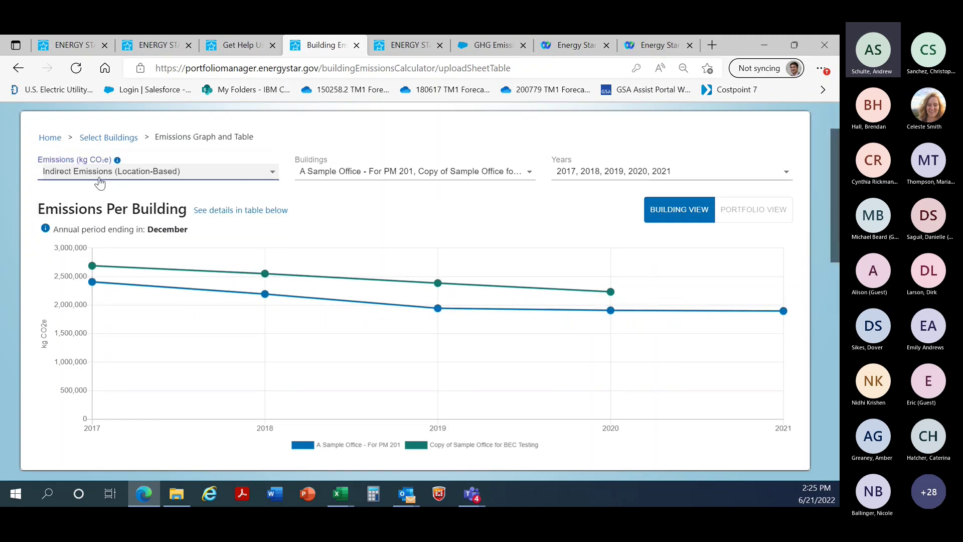
left_click(98, 177)
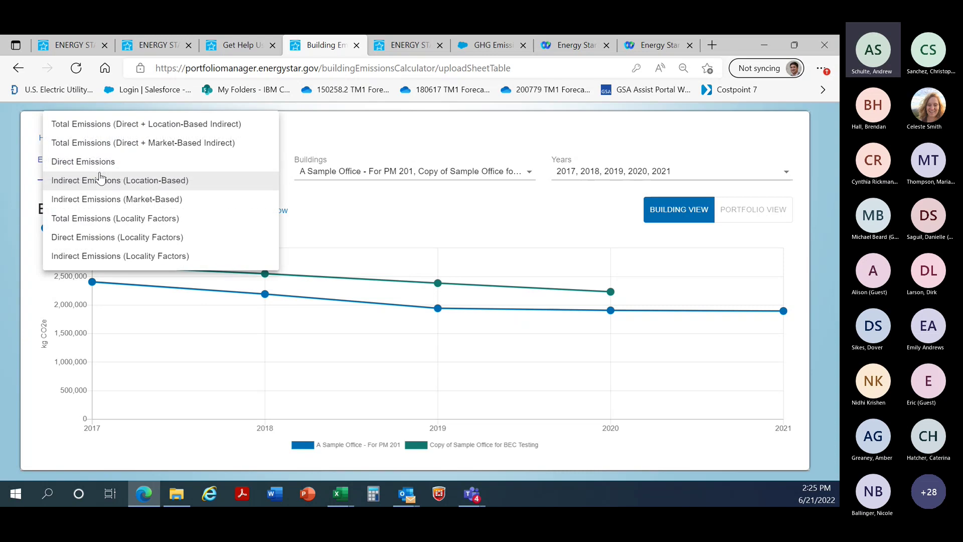
left_click(127, 200)
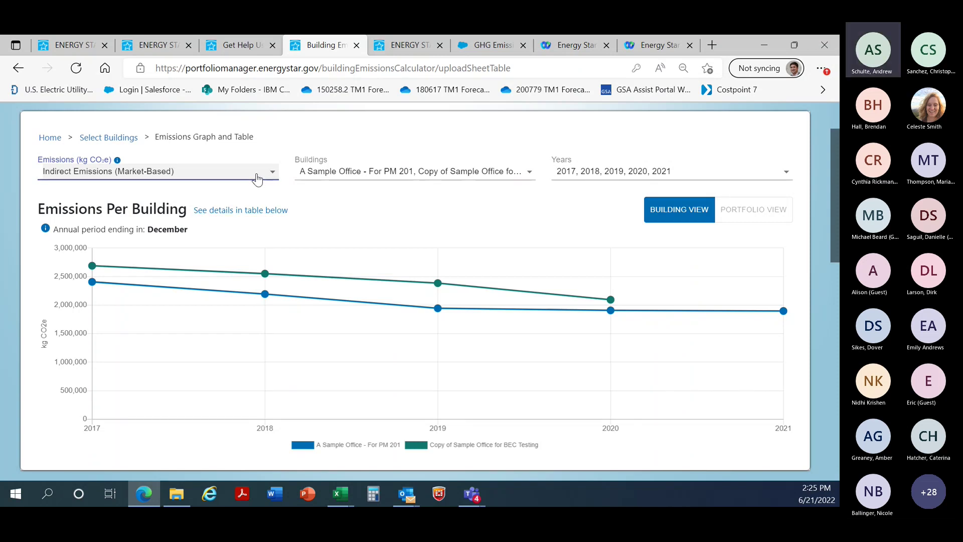
left_click(227, 175)
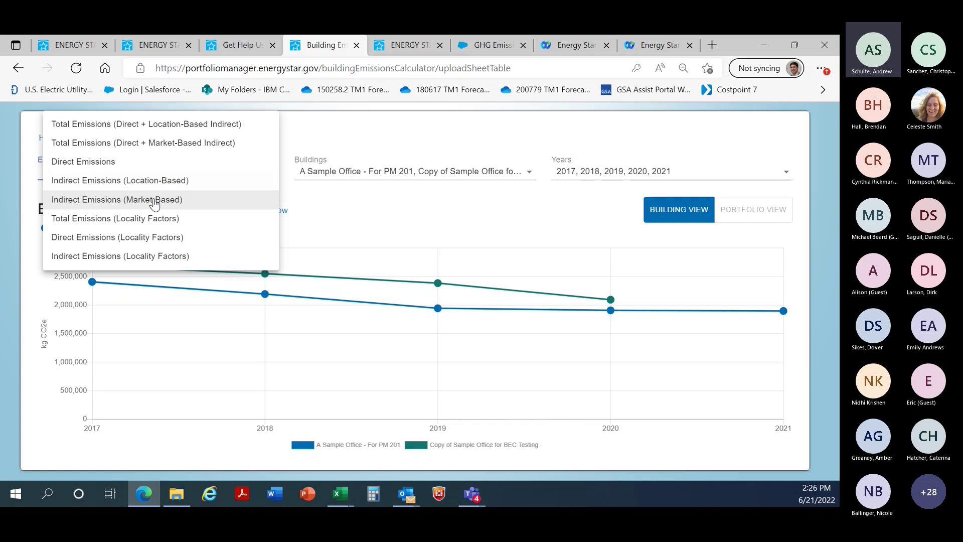
left_click(46, 356)
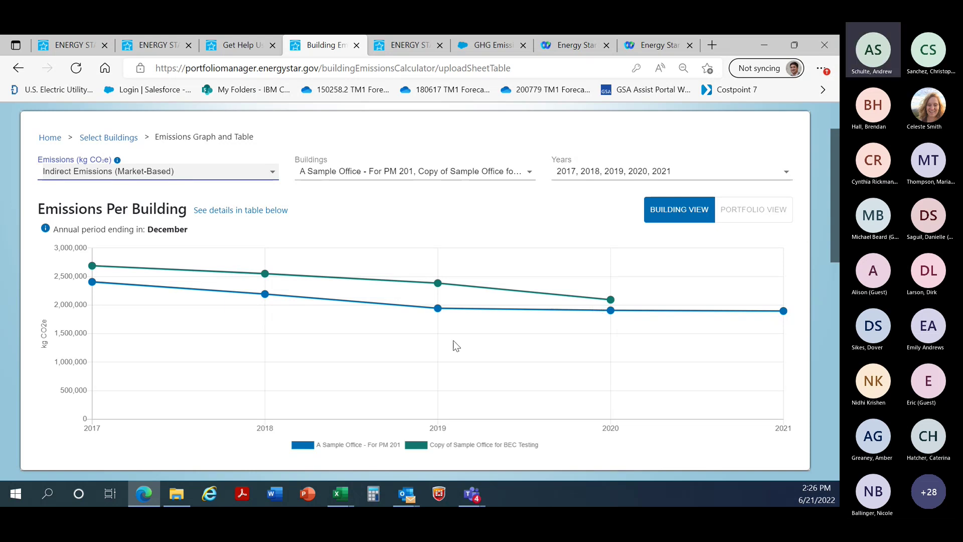
- Examine the Emissions Baseline table's yearly rows and compare them with the 2021 data point in the graph
scroll(466, 339, "down", 2)
scroll(472, 343, "down", 3)
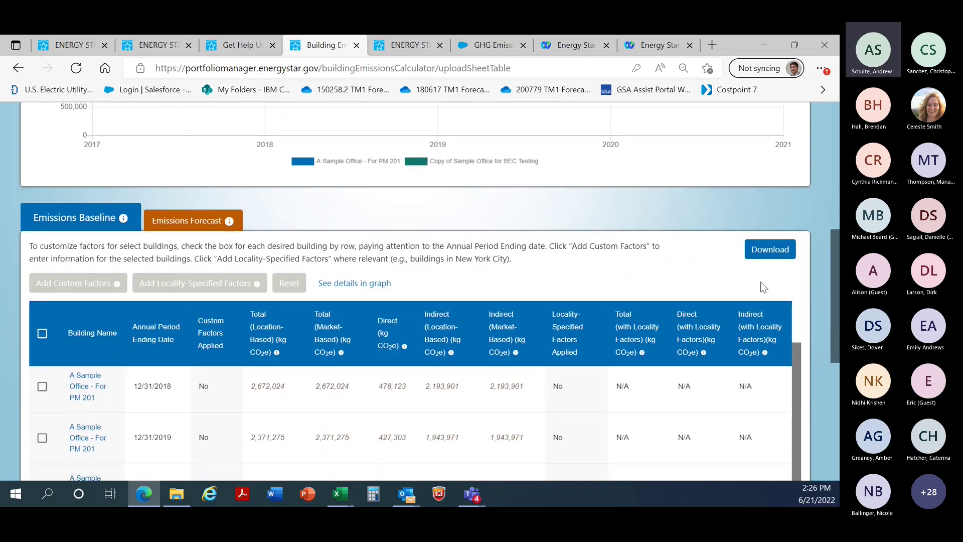
scroll(757, 283, "up", 3)
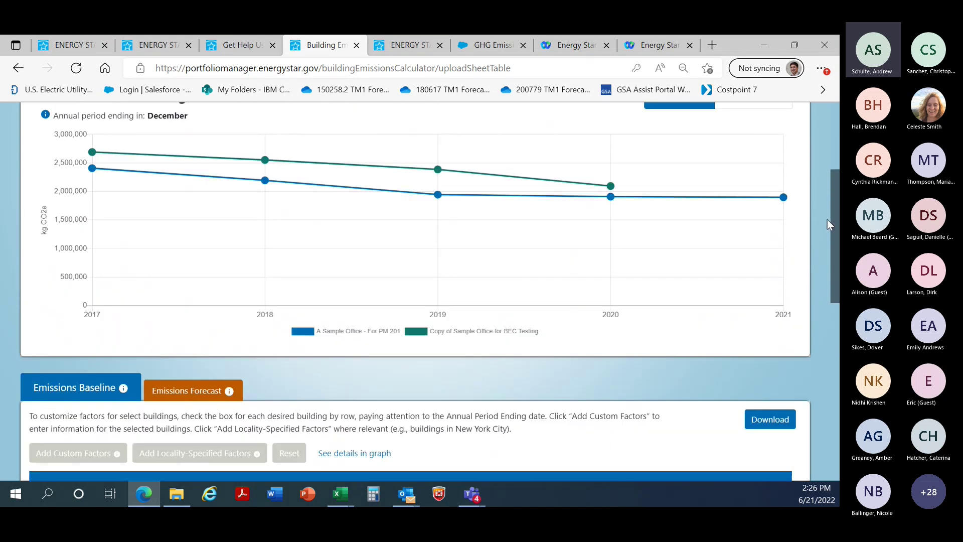
scroll(826, 219, "down", 5)
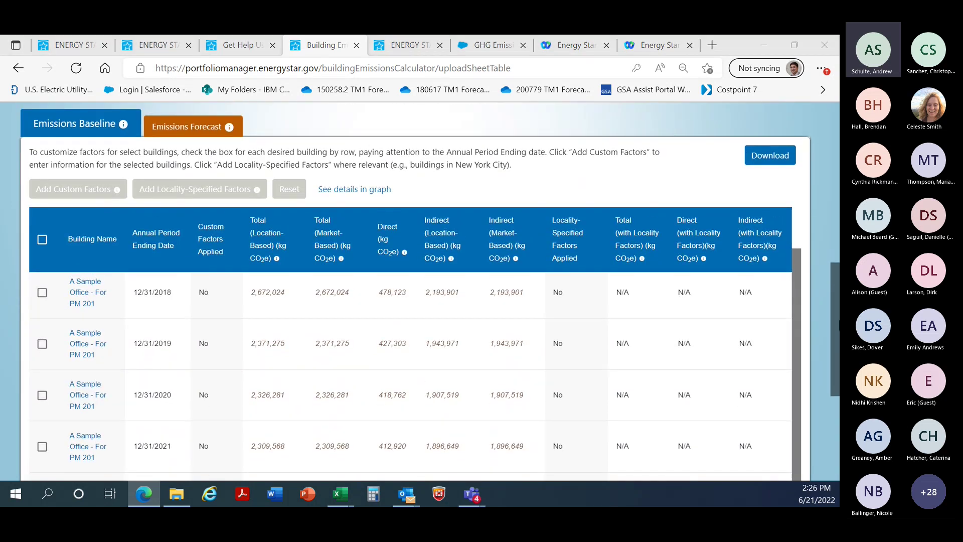
left_click(793, 244)
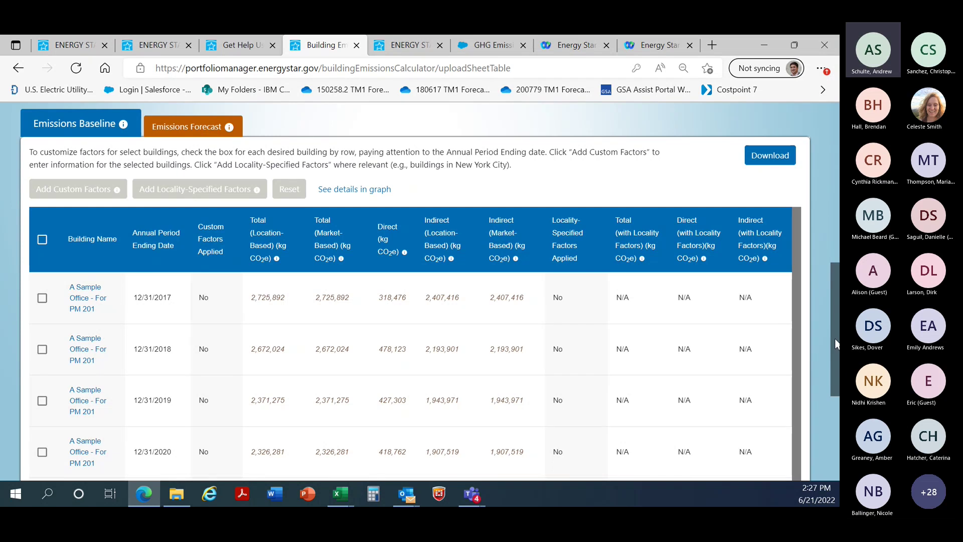
scroll(835, 338, "up", 5)
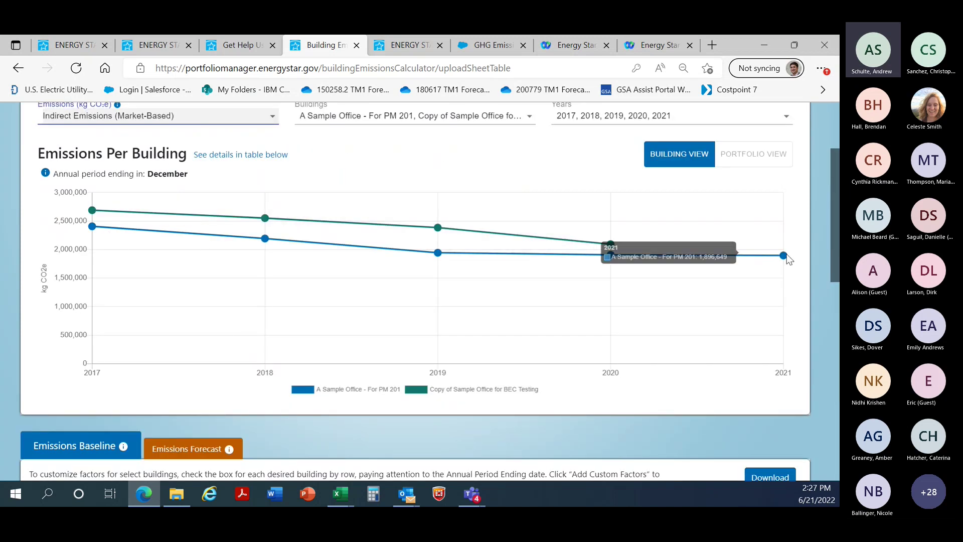
mouse_move(783, 256)
left_click_drag(834, 250, 834, 420)
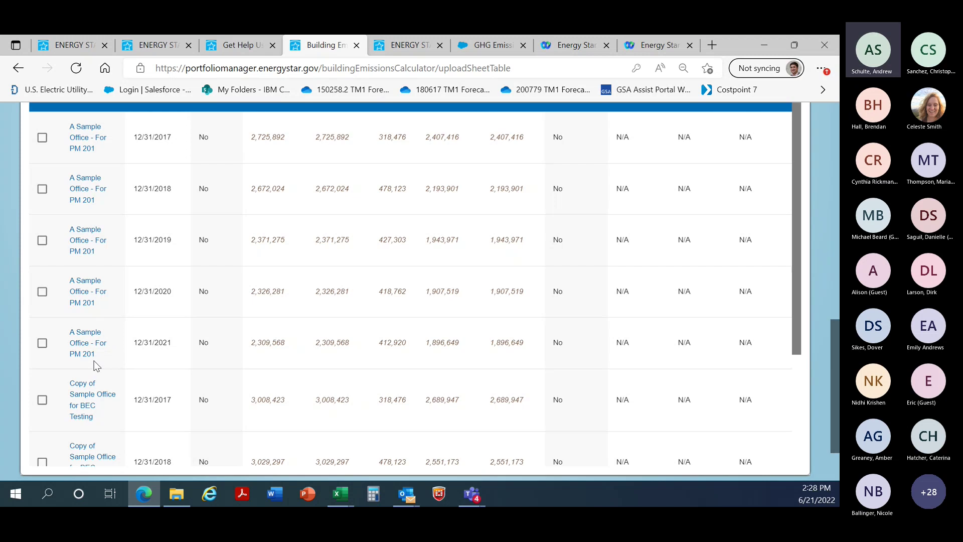
- Open the 12/31/2017 record of A Sample Office - For PM 201 and review its custom factor fields and imported building details
scroll(93, 351, "up", 1)
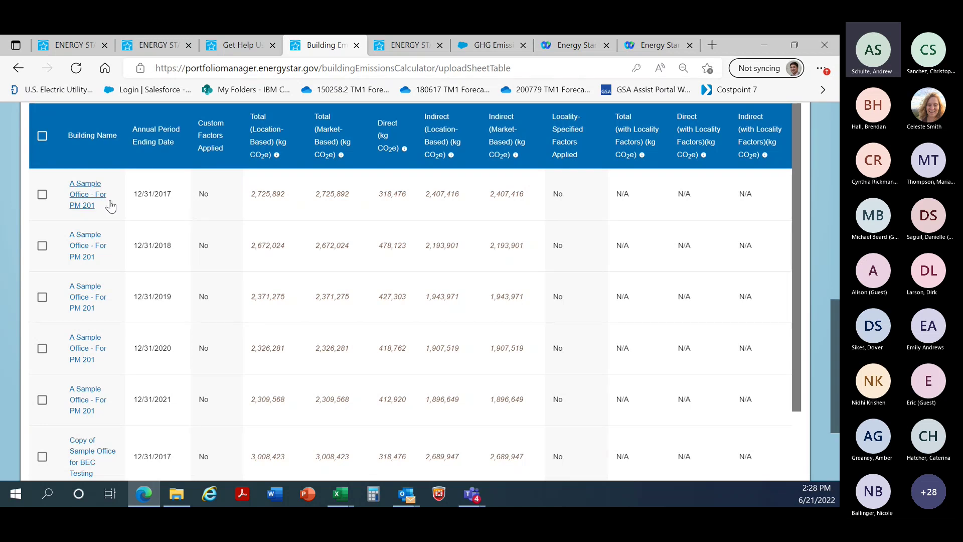
left_click(83, 199)
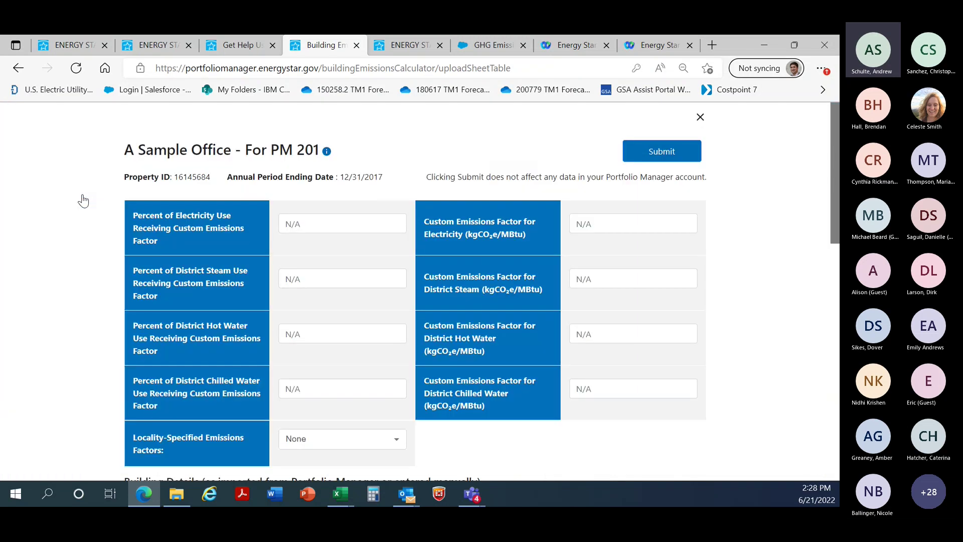
scroll(382, 220, "down", 1)
scroll(382, 220, "down", 5)
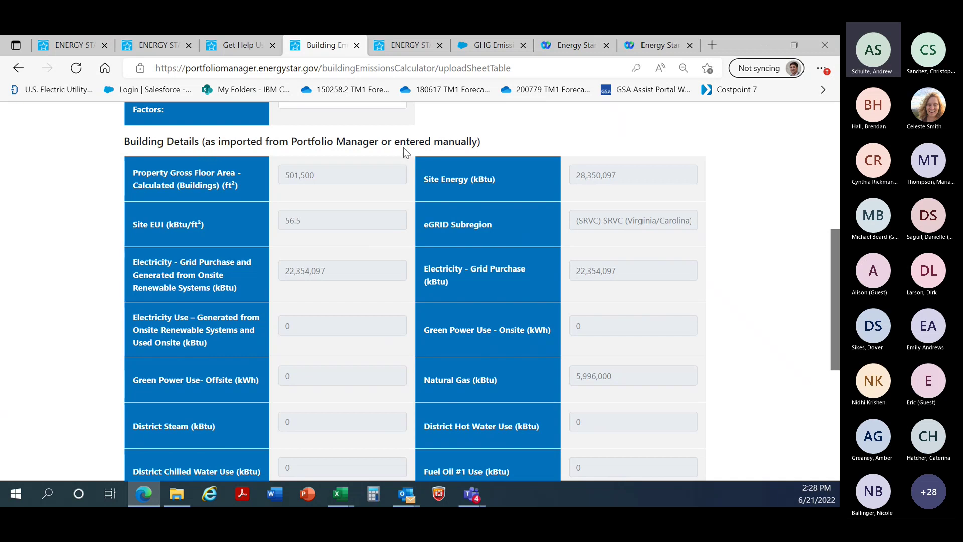
scroll(739, 153, "down", 1)
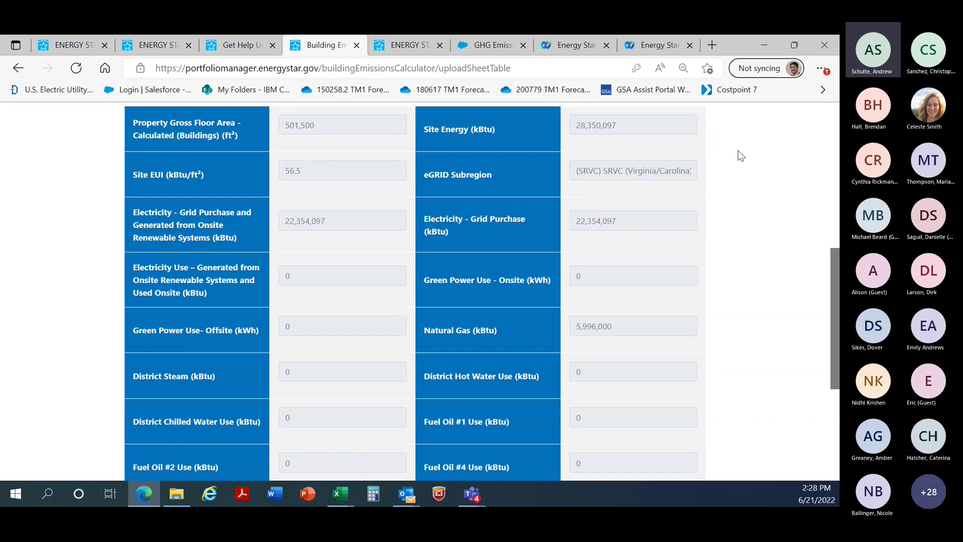
scroll(759, 206, "down", 2)
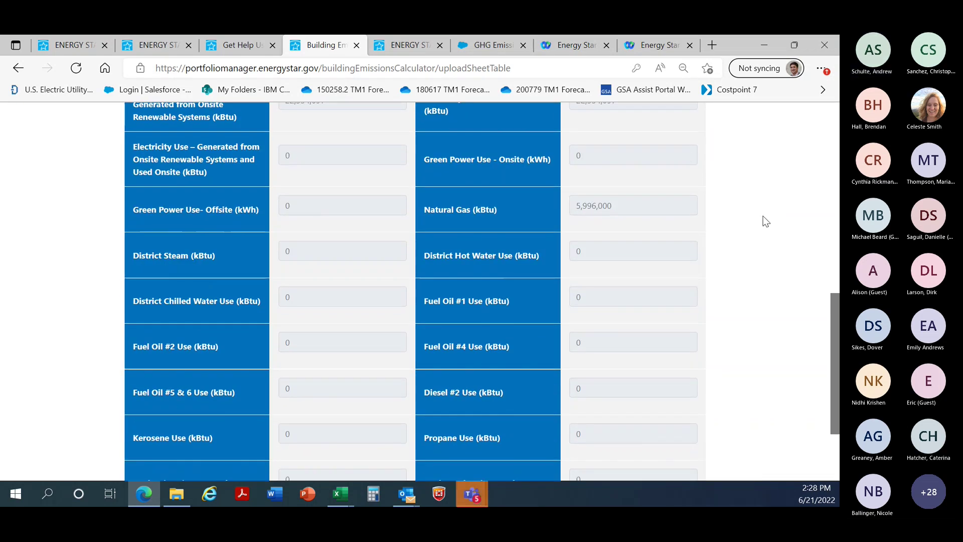
scroll(766, 221, "down", 2)
scroll(767, 223, "up", 1)
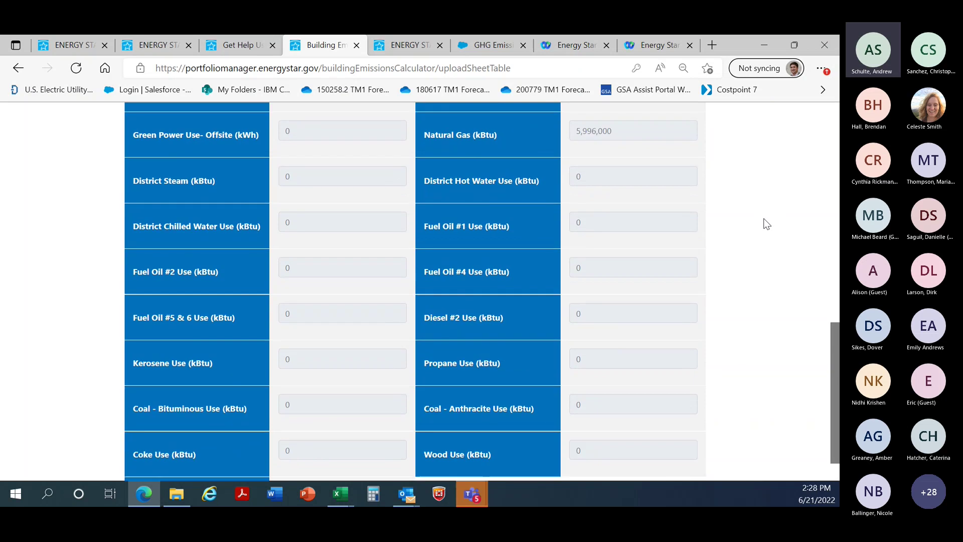
scroll(766, 223, "up", 5)
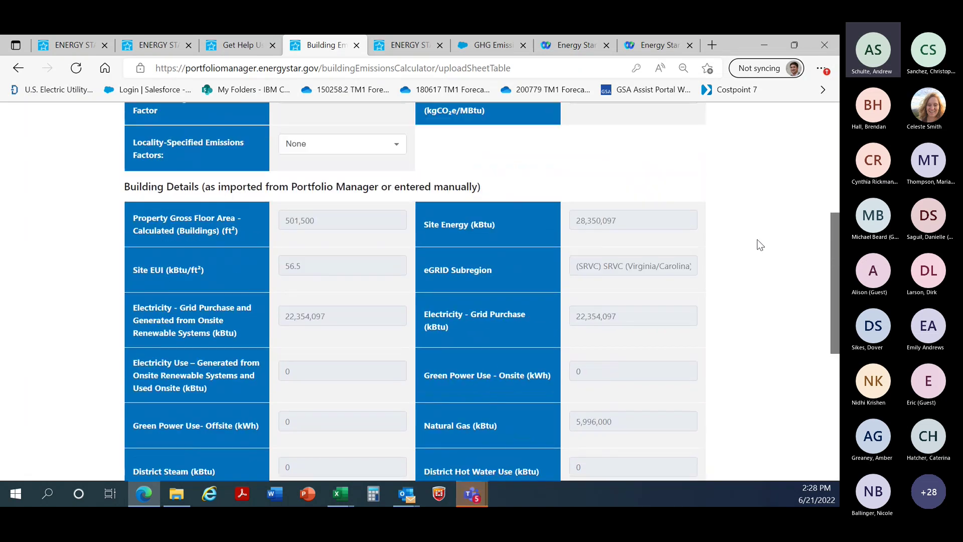
- Close the 12/31/2017 building record without submitting and check the Custom Factors Applied column in the Emissions Baseline table
scroll(758, 240, "up", 3)
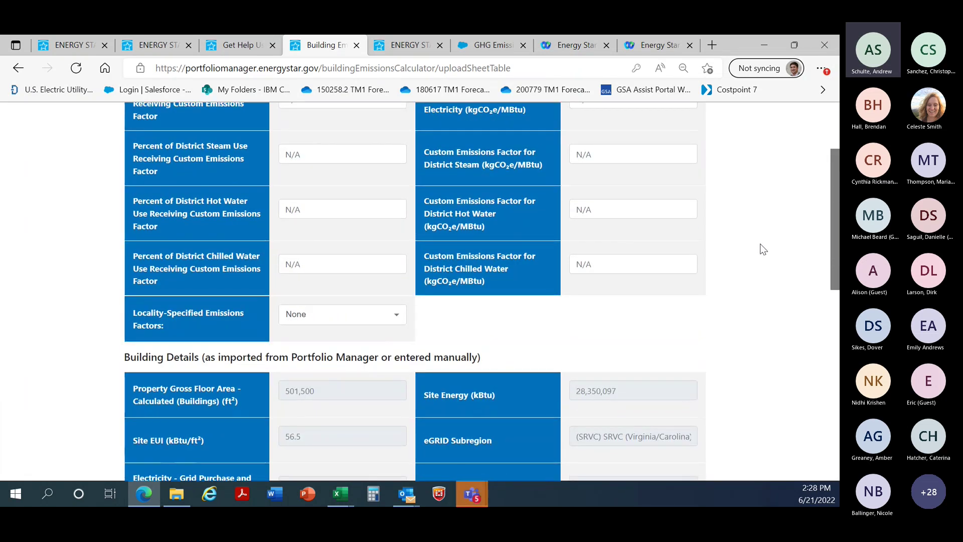
scroll(762, 245, "up", 3)
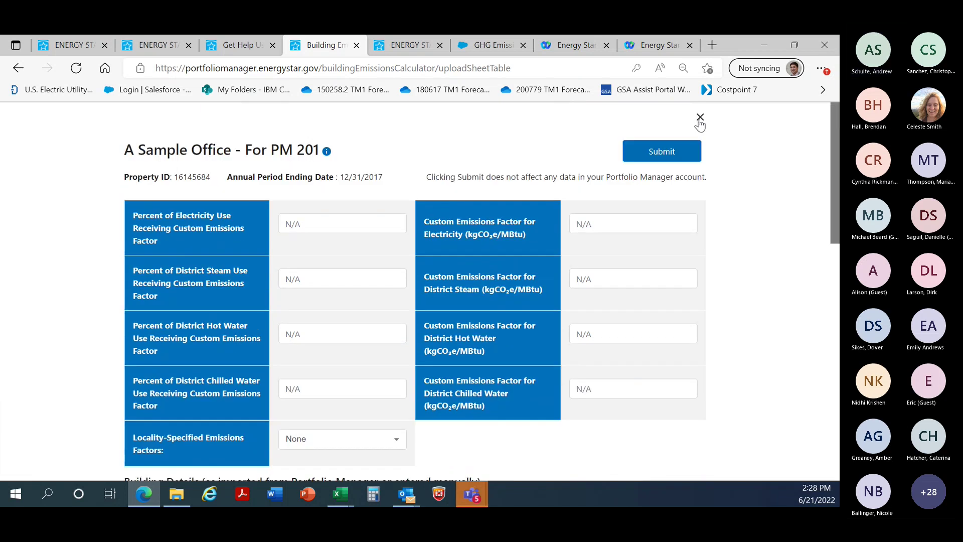
left_click(698, 119)
scroll(423, 274, "up", 1)
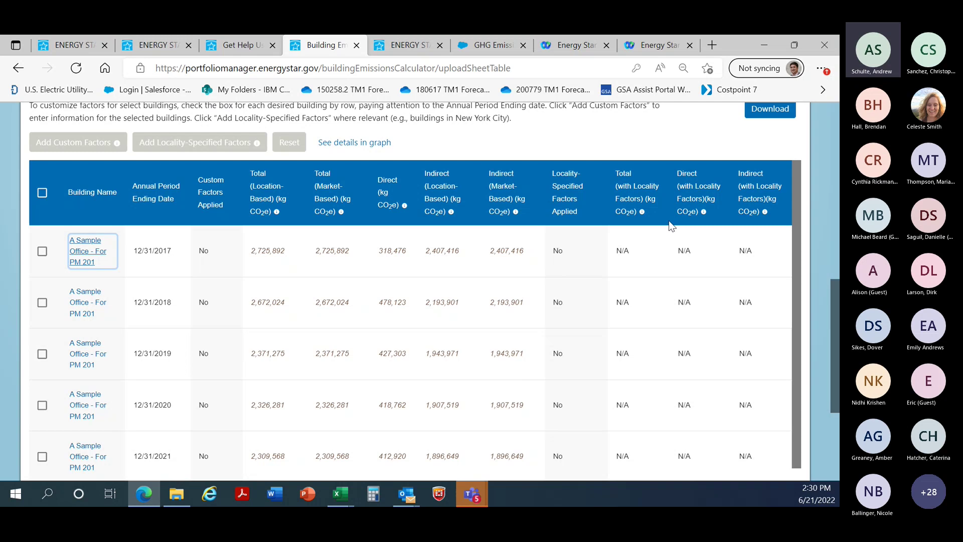
left_click_drag(195, 176, 223, 207)
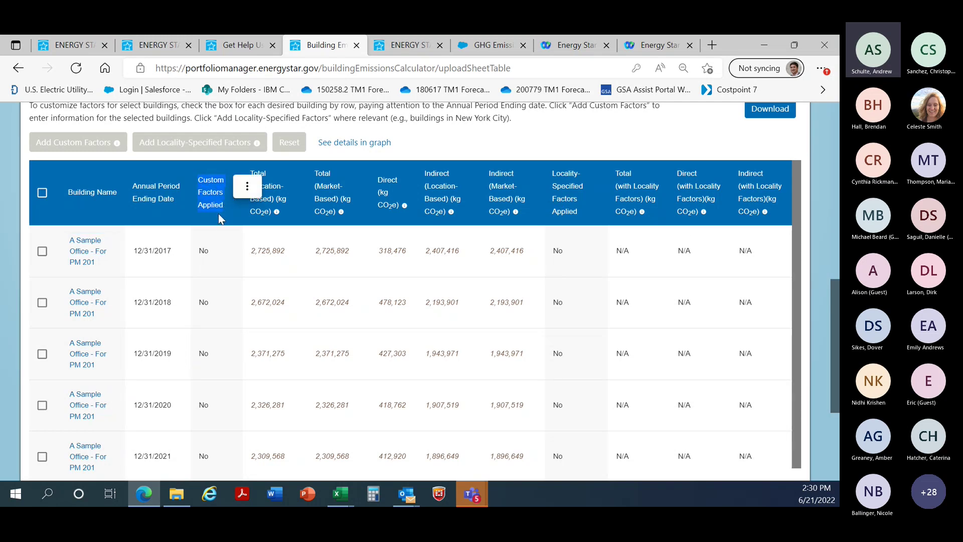
left_click(218, 231)
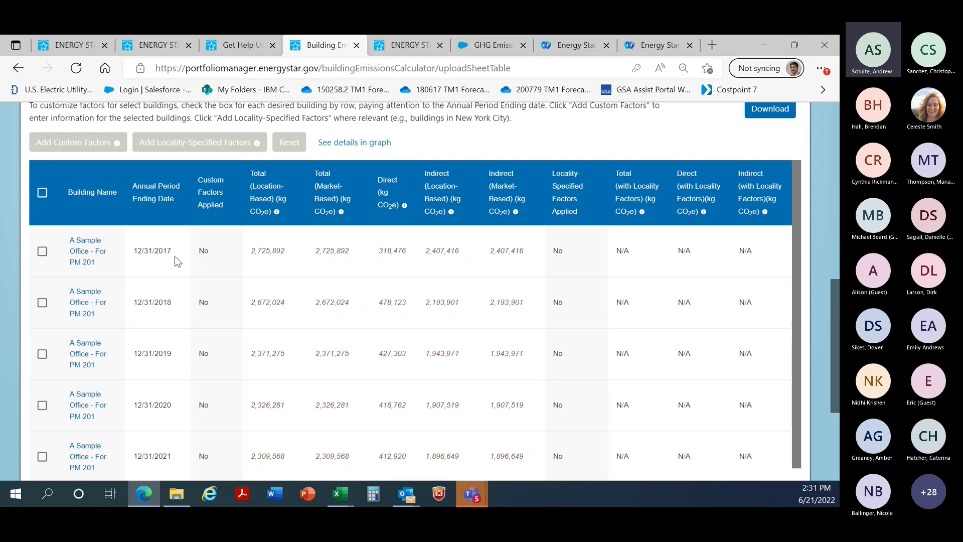
- Select the five yearly rows of A Sample Office - For PM 201, from 12/31/2017 to 12/31/2021, in the Emissions Baseline table
left_click(42, 251)
left_click(42, 302)
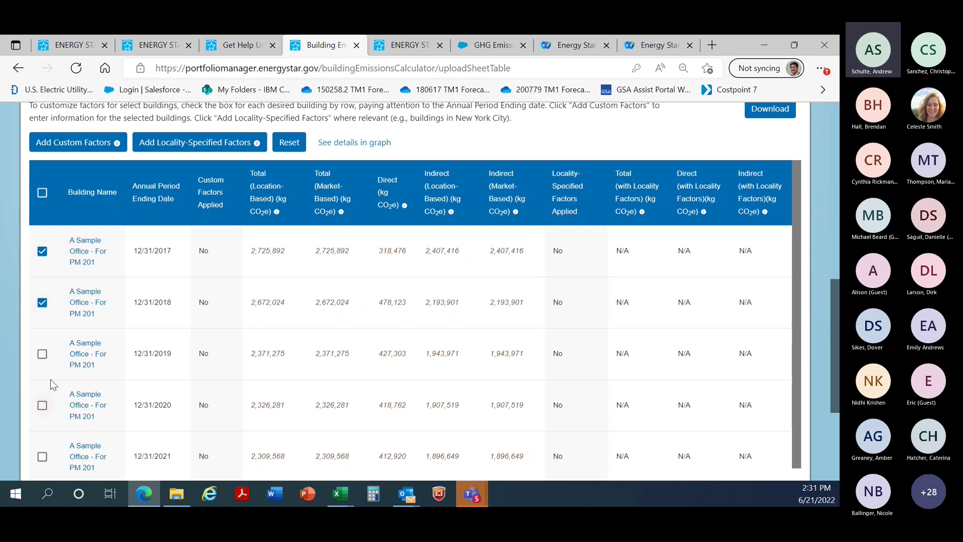
left_click(42, 354)
left_click(42, 404)
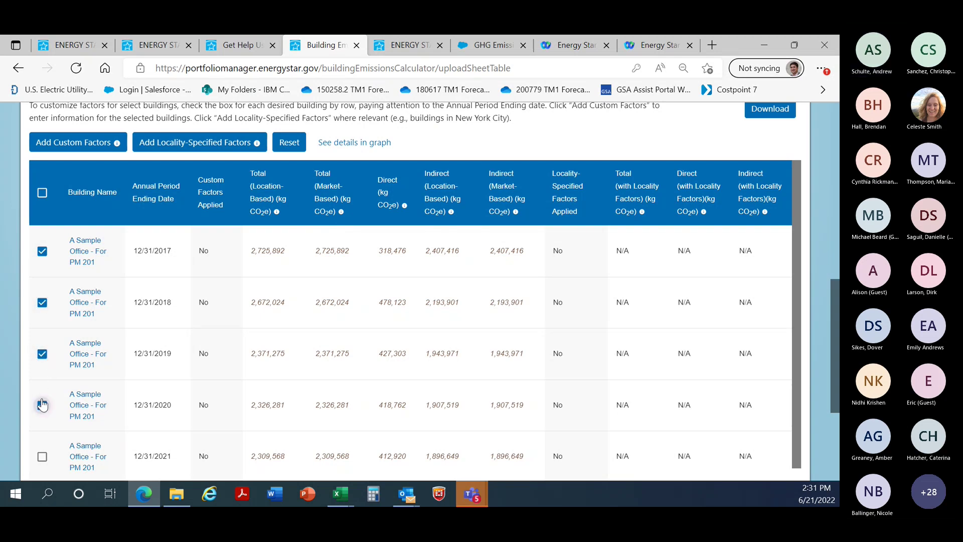
left_click(42, 457)
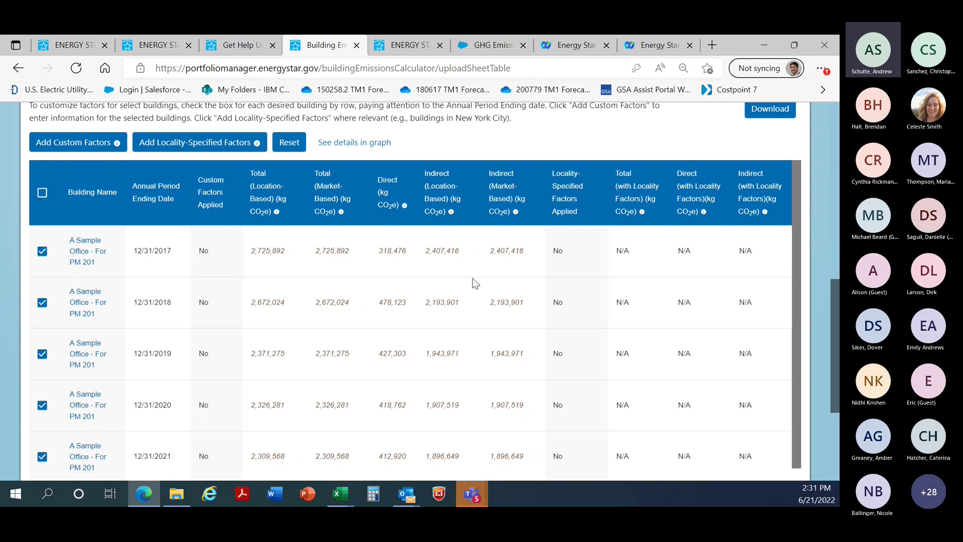
scroll(257, 230, "down", 1)
scroll(256, 225, "up", 1)
scroll(150, 261, "down", 1)
scroll(215, 200, "up", 1)
- Apply a custom grid-electricity emissions factor of 60 kgCO₂e/MBtu to 30 percent of electricity use for the selected rows
left_click(79, 143)
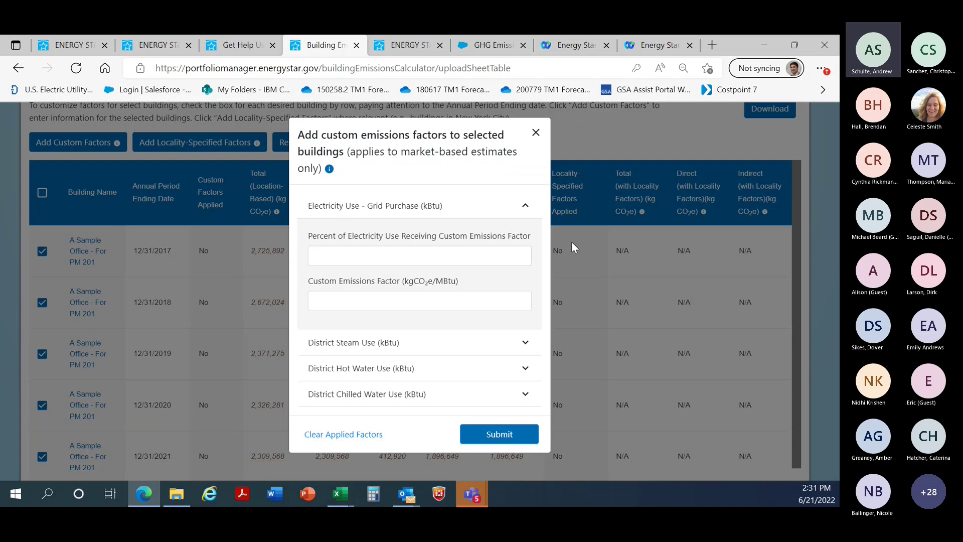
left_click(526, 205)
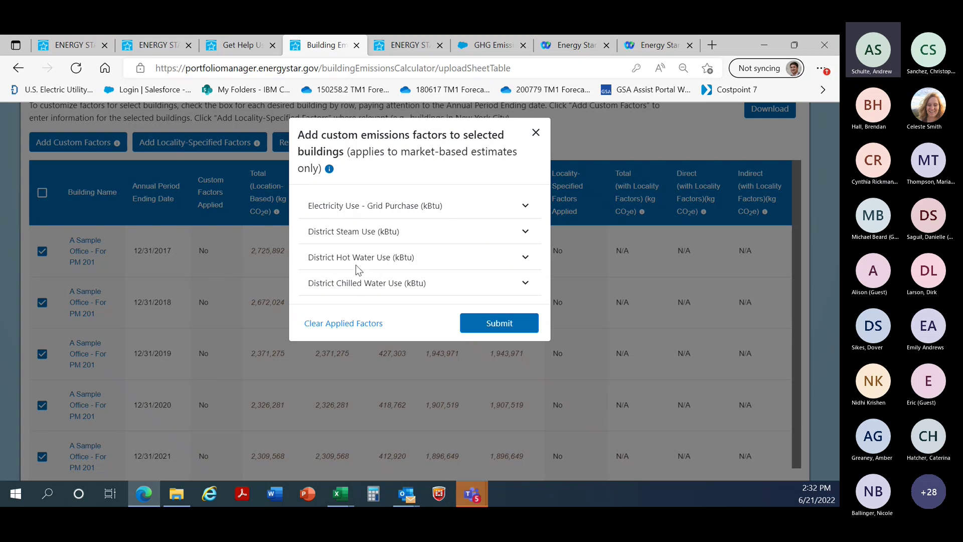
left_click(525, 207)
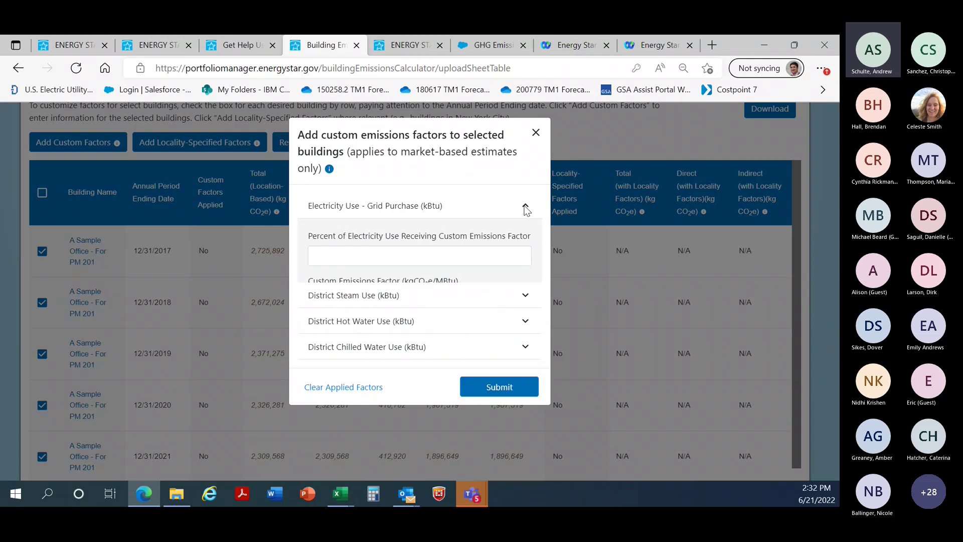
left_click(377, 254)
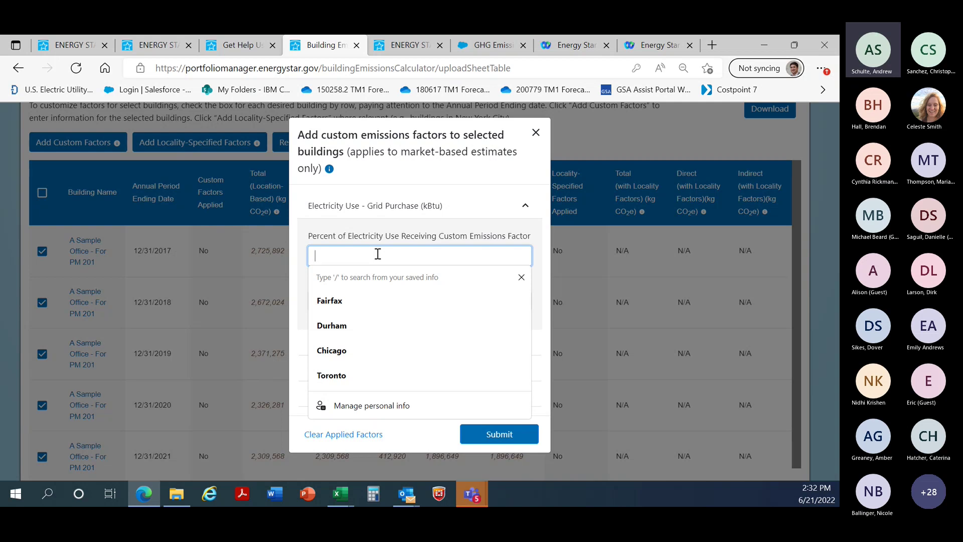
type("30")
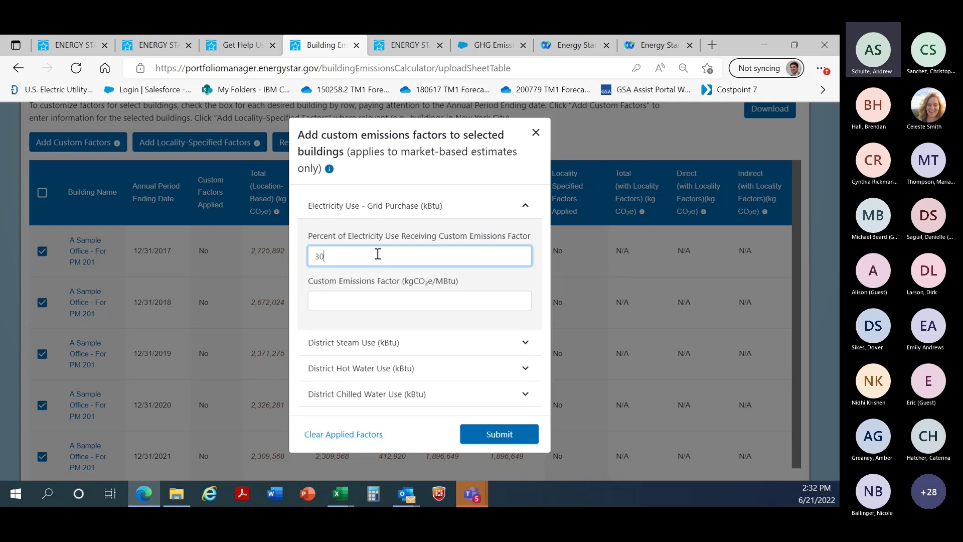
left_click(362, 298)
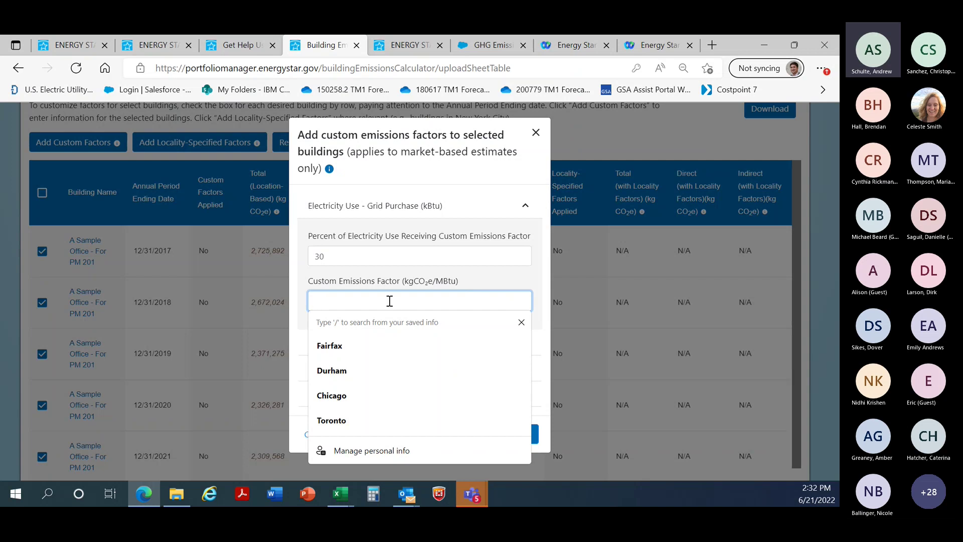
type("60")
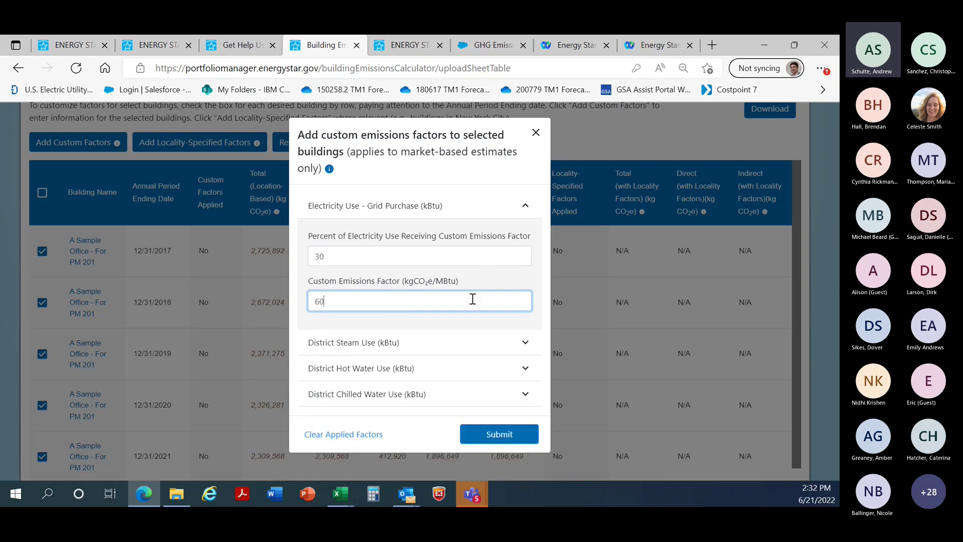
left_click_drag(333, 301, 308, 303)
left_click(476, 322)
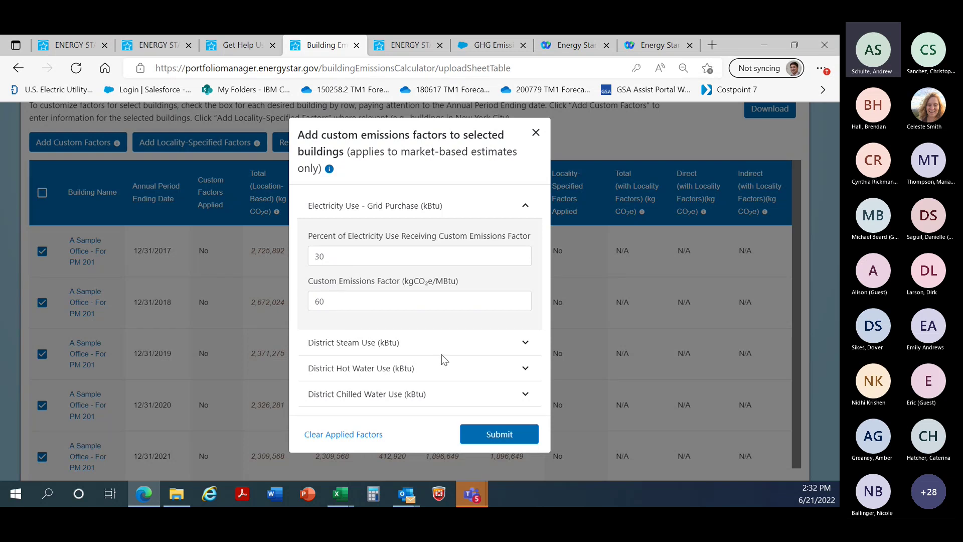
left_click(504, 434)
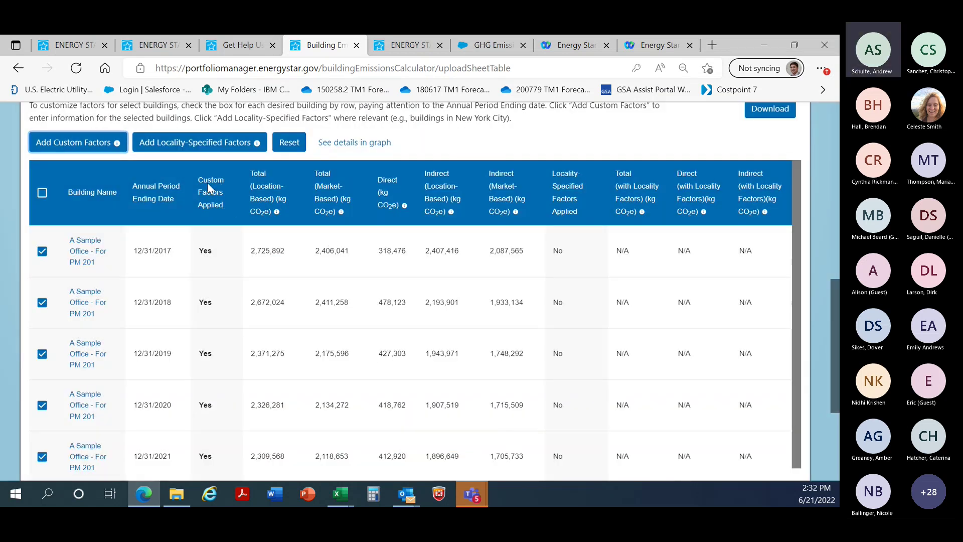
- Review the Custom Factors Applied column and compare the table's market-based emissions with the Indirect Emissions (Market-Based) graph
left_click_drag(201, 179, 223, 206)
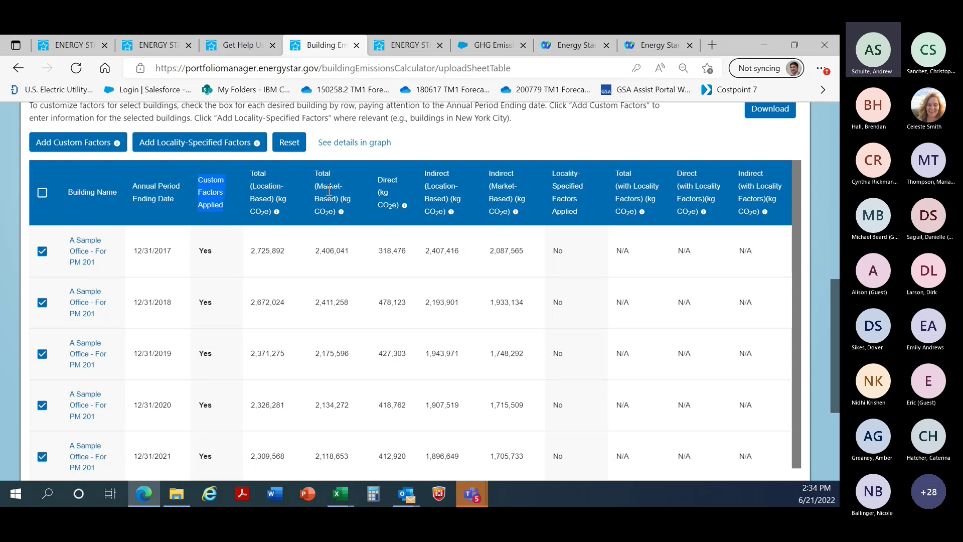
scroll(329, 189, "up", 5)
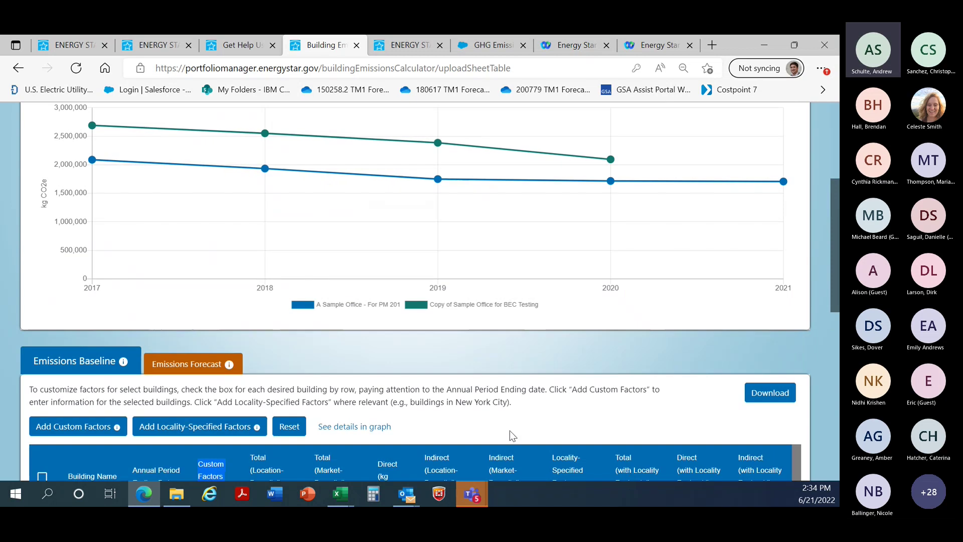
scroll(443, 219, "up", 3)
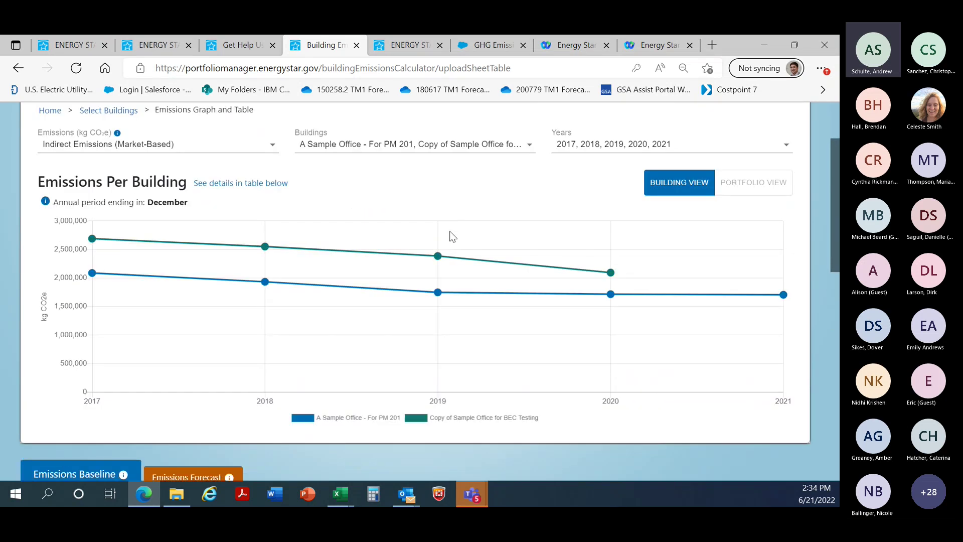
scroll(469, 297, "down", 3)
scroll(469, 296, "down", 3)
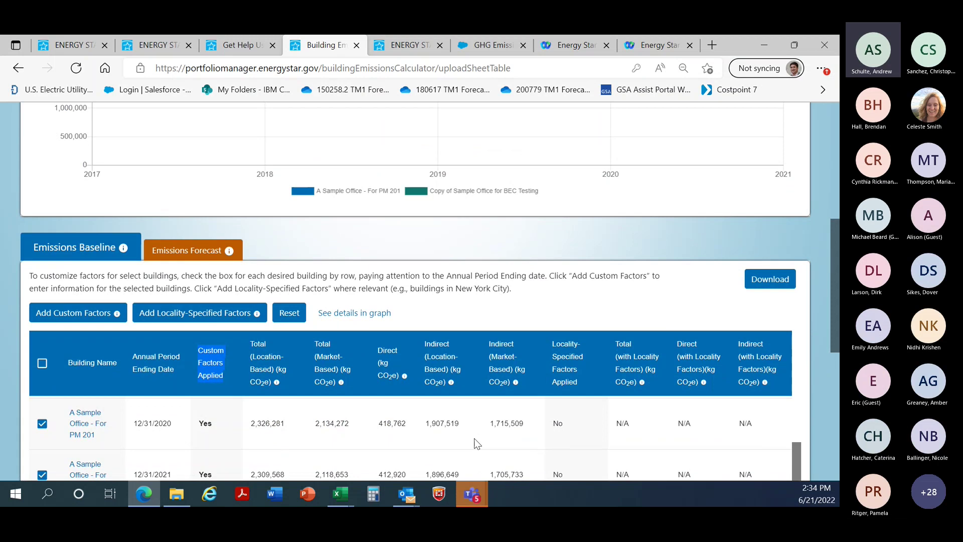
scroll(567, 455, "up", 3)
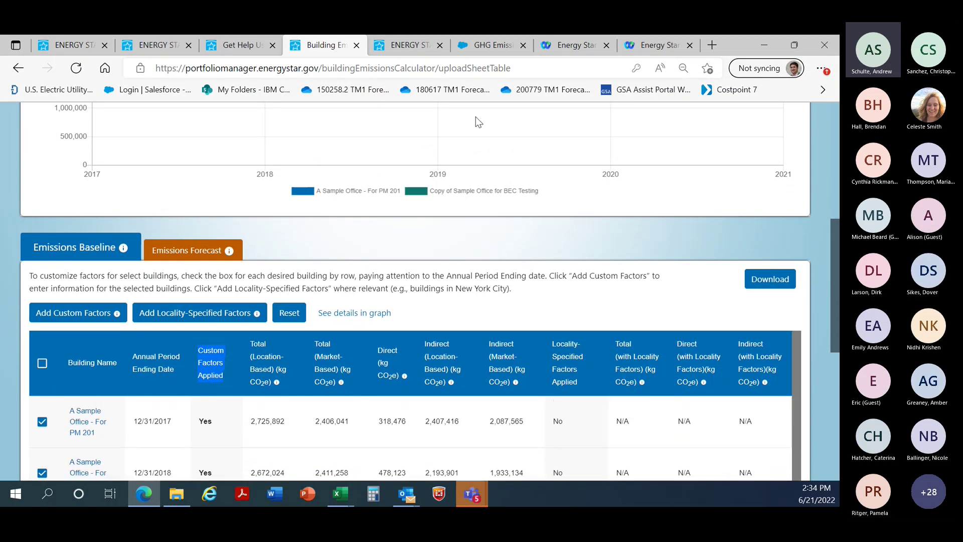
scroll(311, 252, "up", 4)
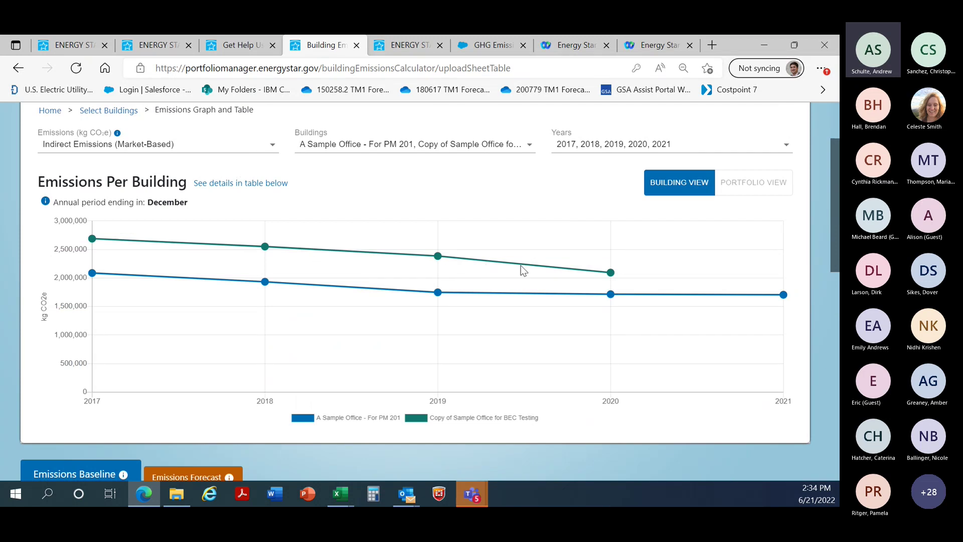
mouse_move(437, 256)
scroll(315, 268, "down", 3)
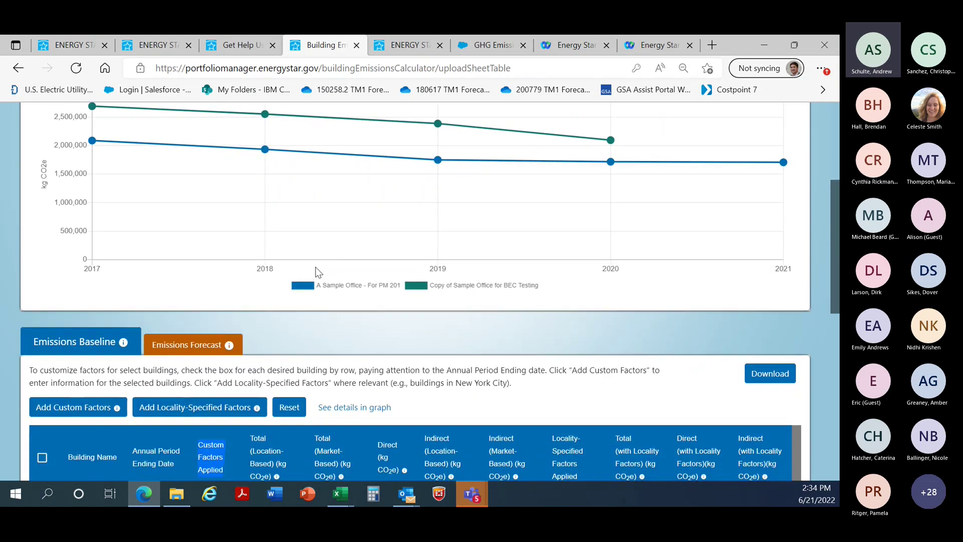
scroll(314, 272, "down", 5)
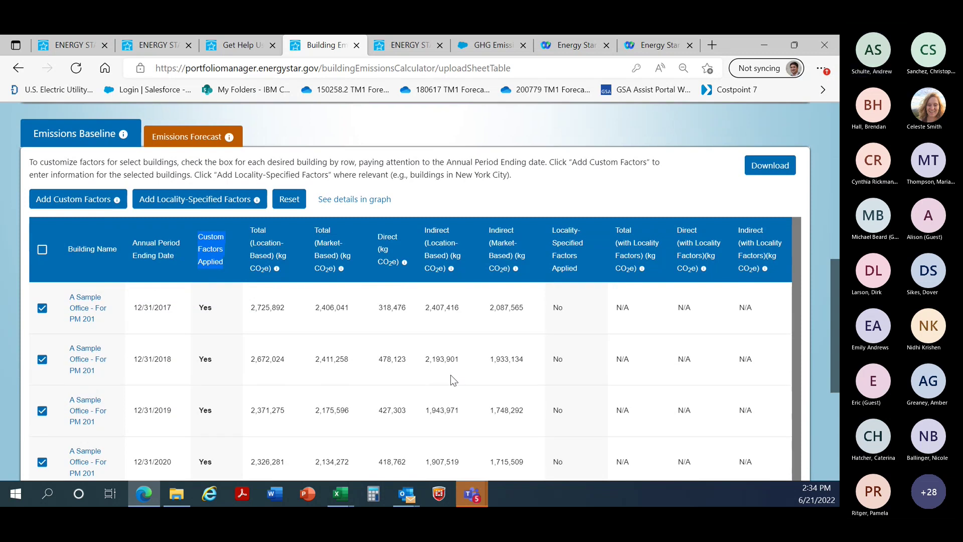
scroll(97, 431, "down", 1)
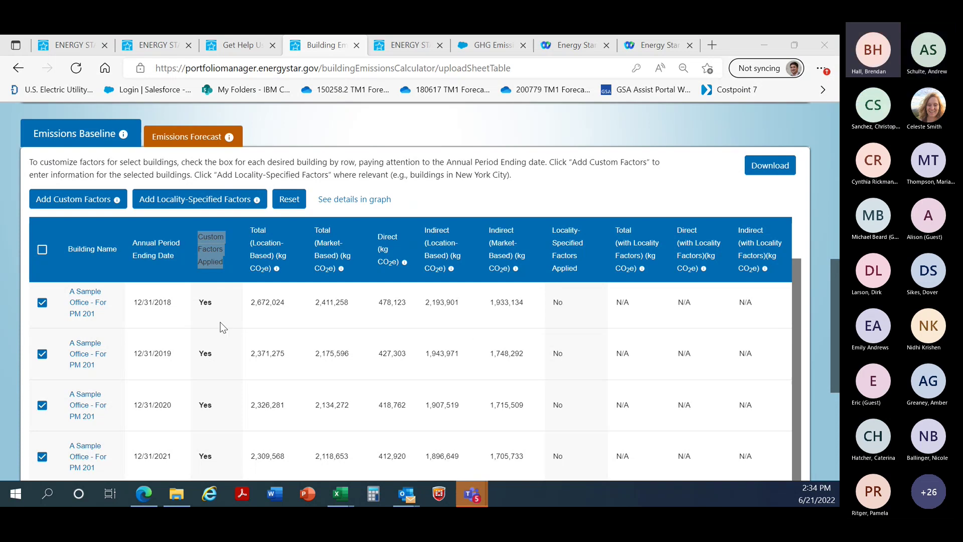
left_click(225, 285)
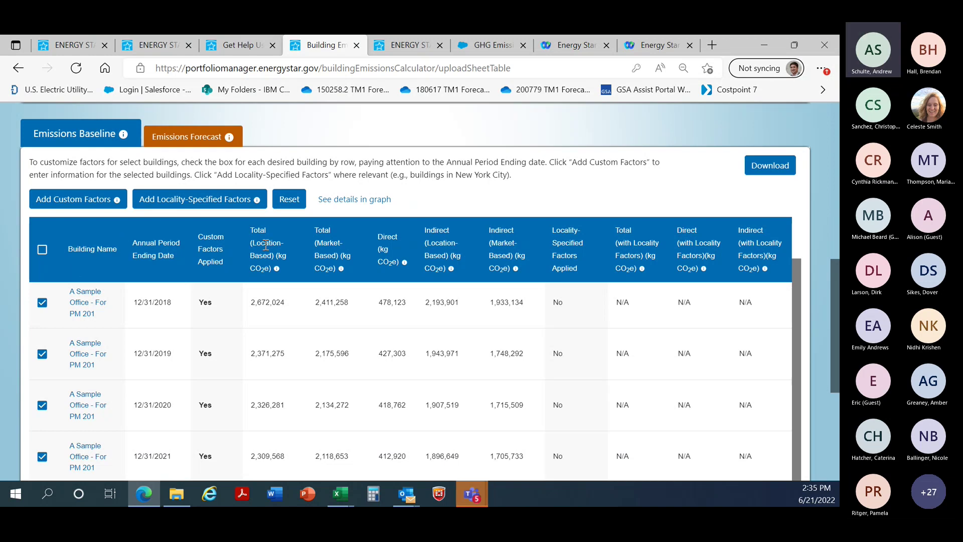
- Review the energy categories that accept custom emissions factors and close the dialog without submitting anything
left_click(75, 204)
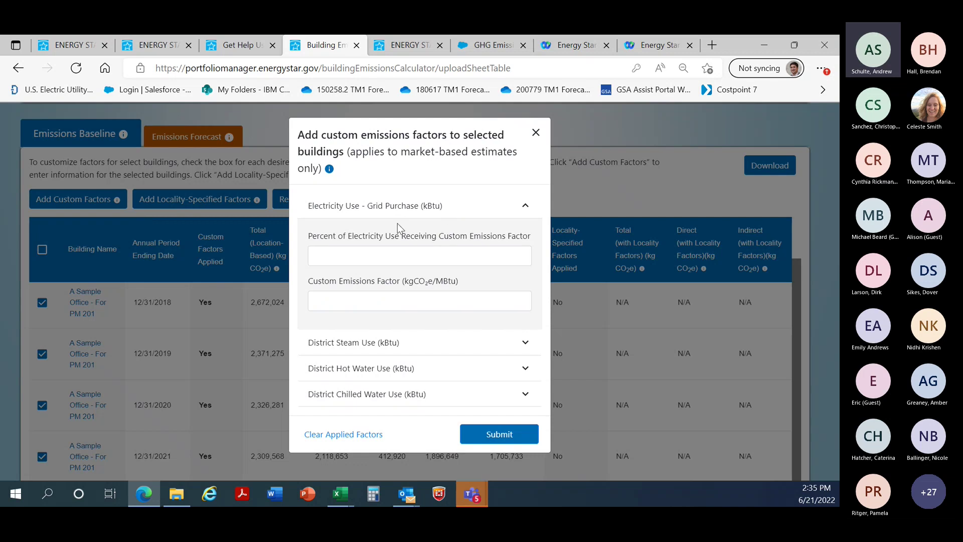
left_click(525, 201)
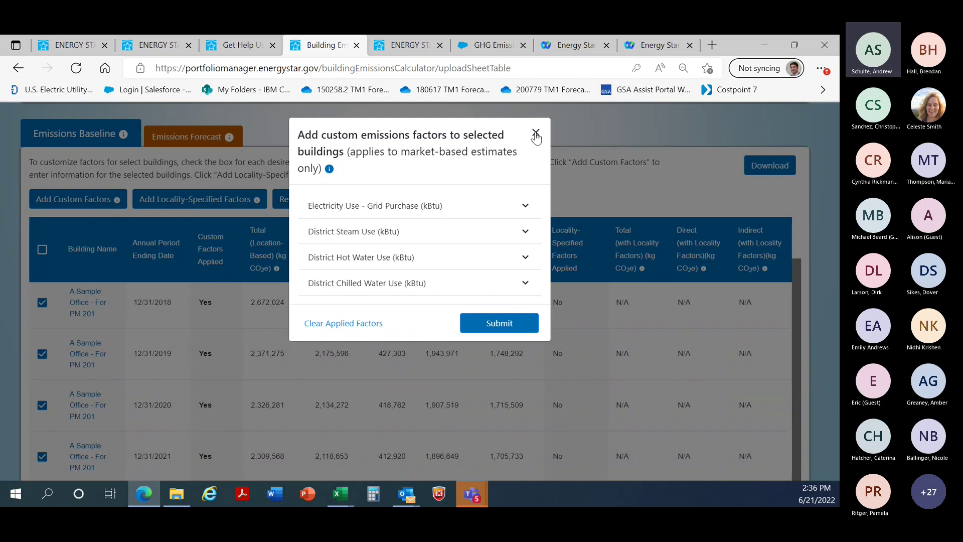
left_click(536, 133)
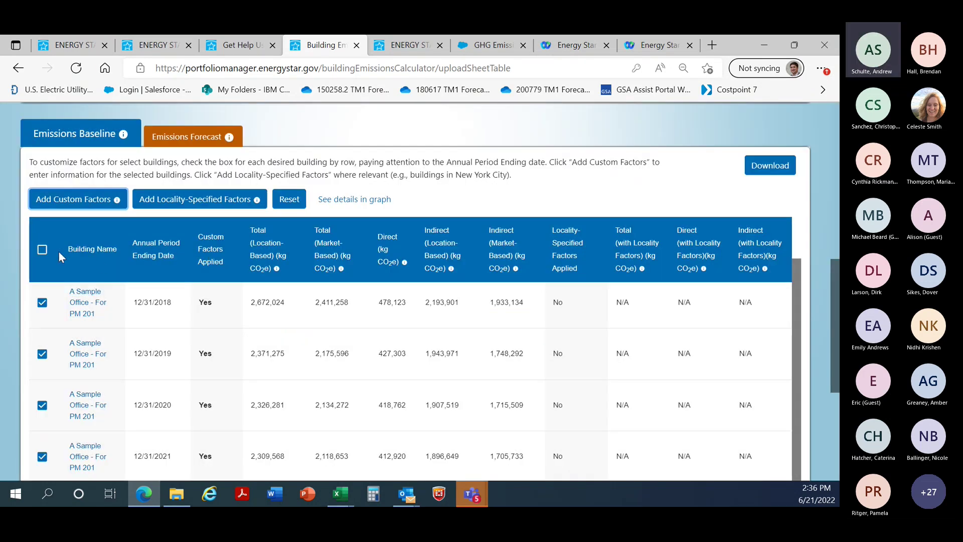
- Clear the current row selection and select the 2017, 2018, 2019 and 2020 rows of Copy of Sample Office for BEC Testing
left_click(43, 252)
left_click(42, 254)
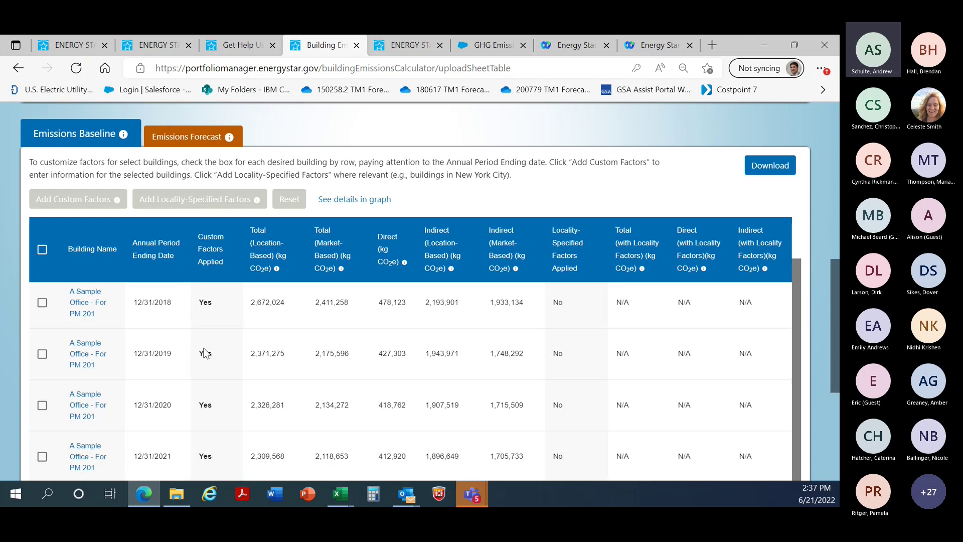
scroll(216, 360, "down", 2)
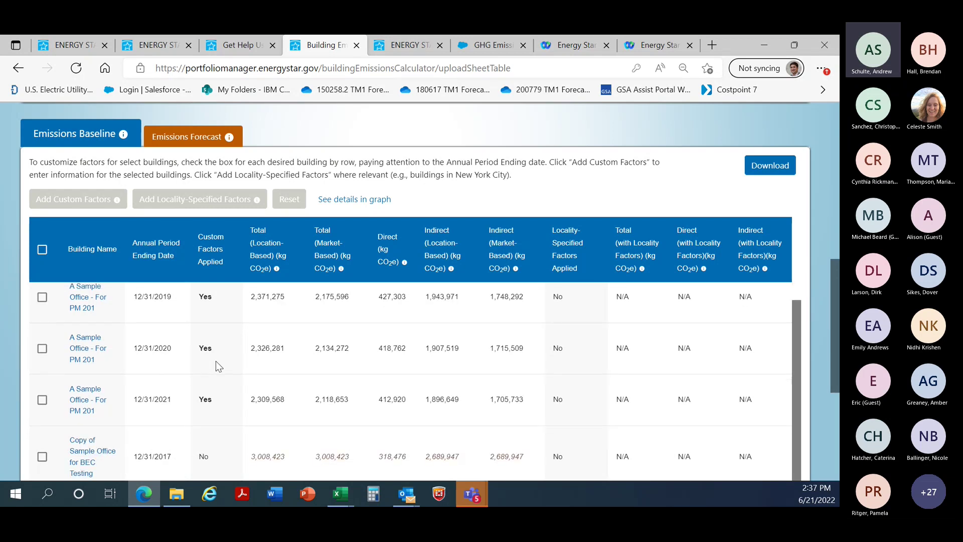
left_click(43, 420)
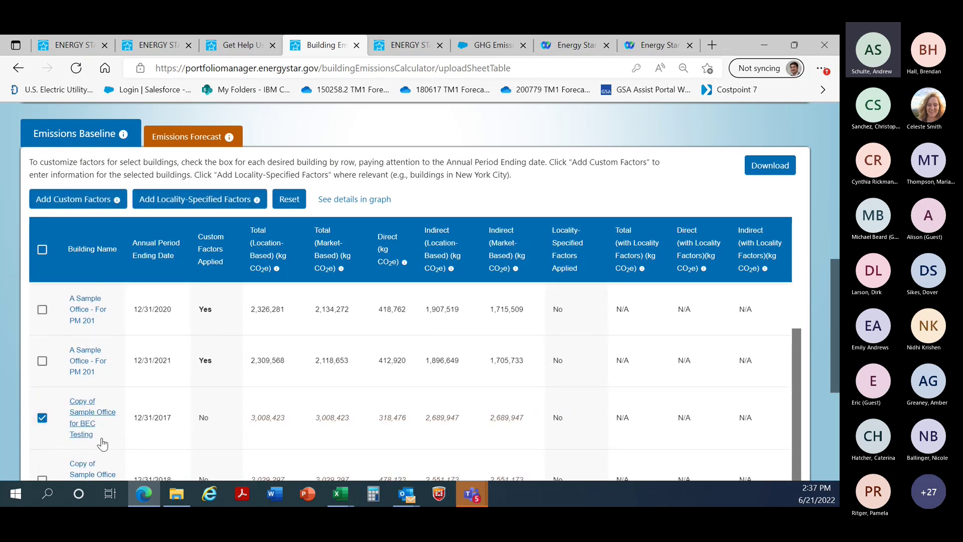
scroll(826, 405, "down", 3)
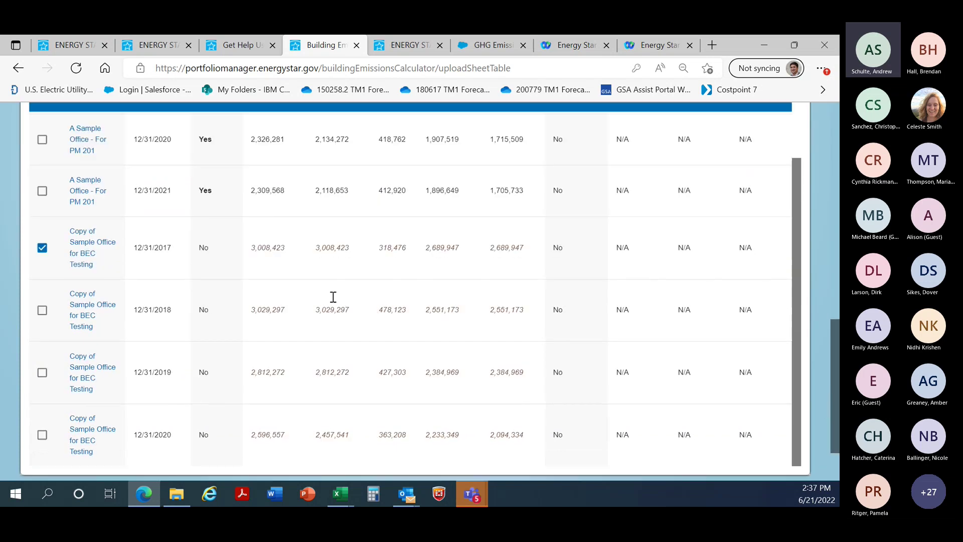
left_click(42, 309)
left_click(42, 372)
left_click(42, 434)
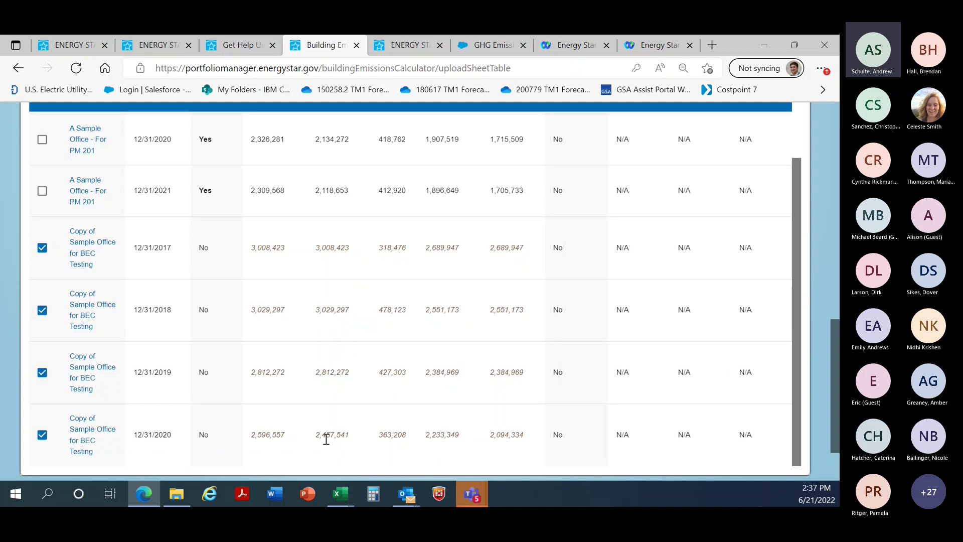
scroll(326, 441, "up", 3)
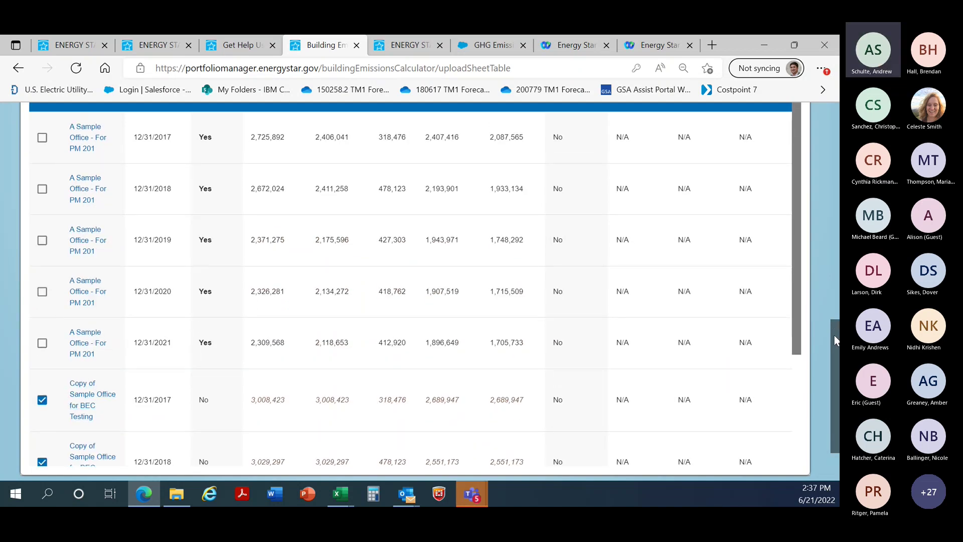
scroll(835, 335, "up", 4)
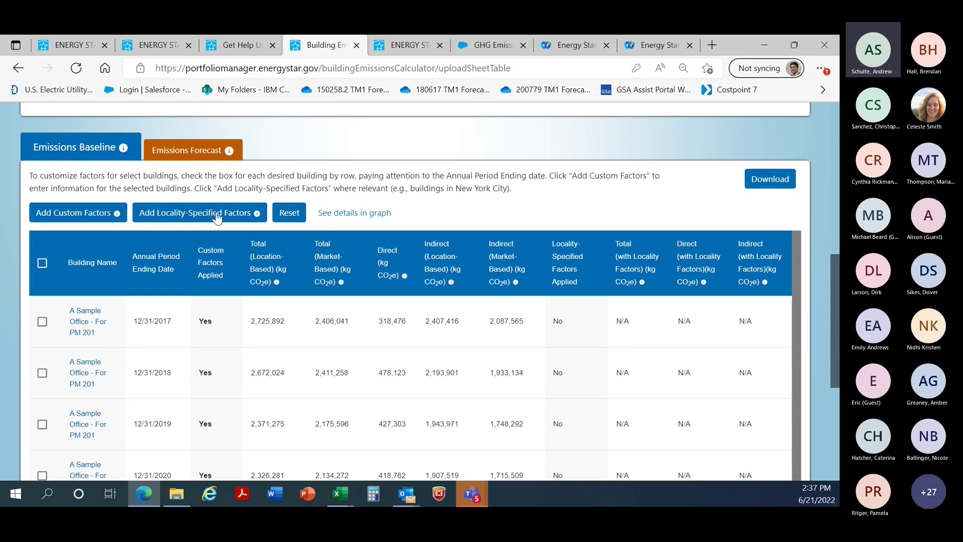
left_click(217, 213)
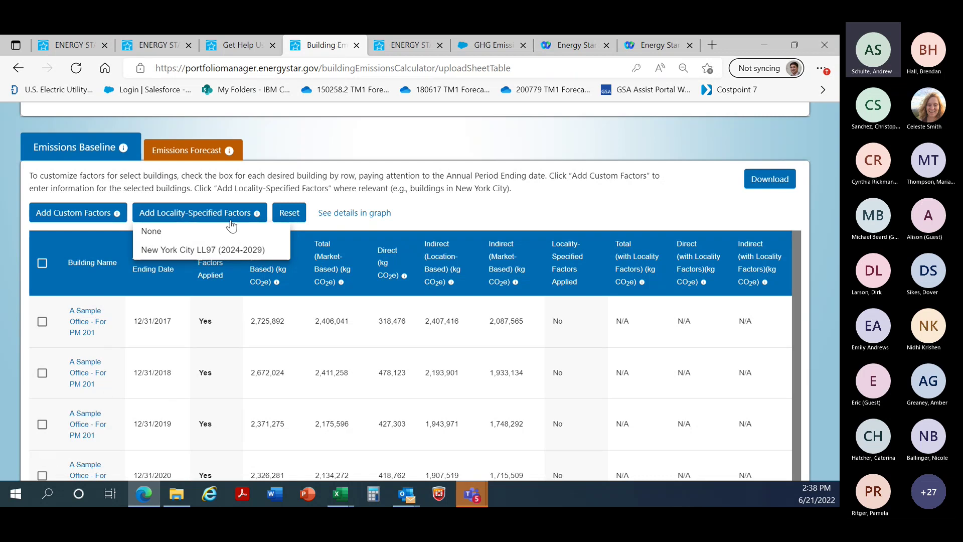
left_click(194, 250)
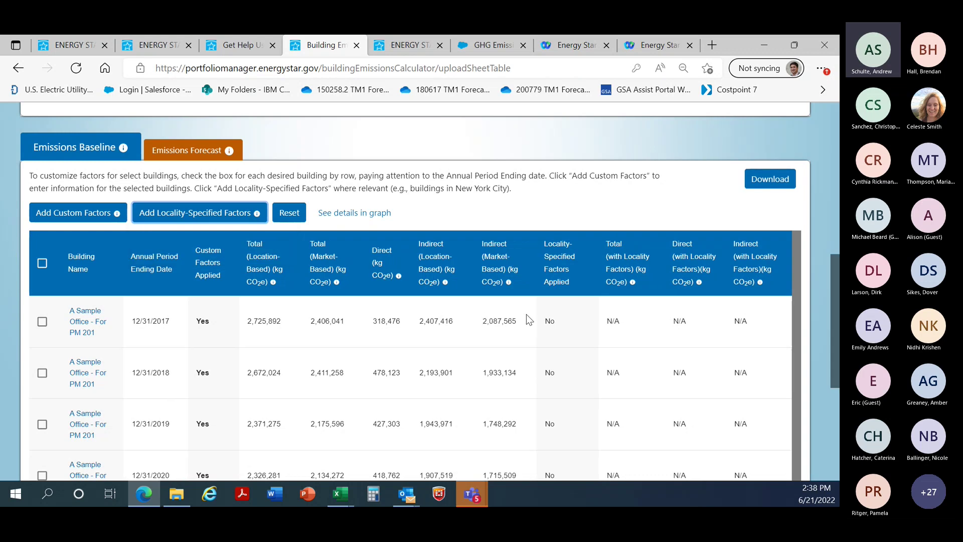
- Compare the 2017 total with locality factors against the location-based total for Copy of Sample Office for BEC Testing, and review the remaining rows
scroll(591, 311, "down", 4)
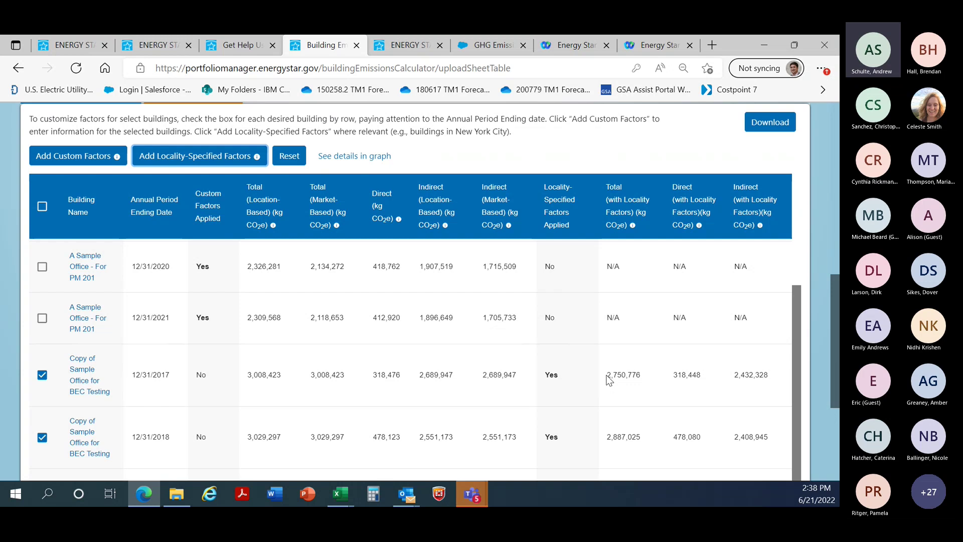
left_click_drag(606, 375, 641, 374)
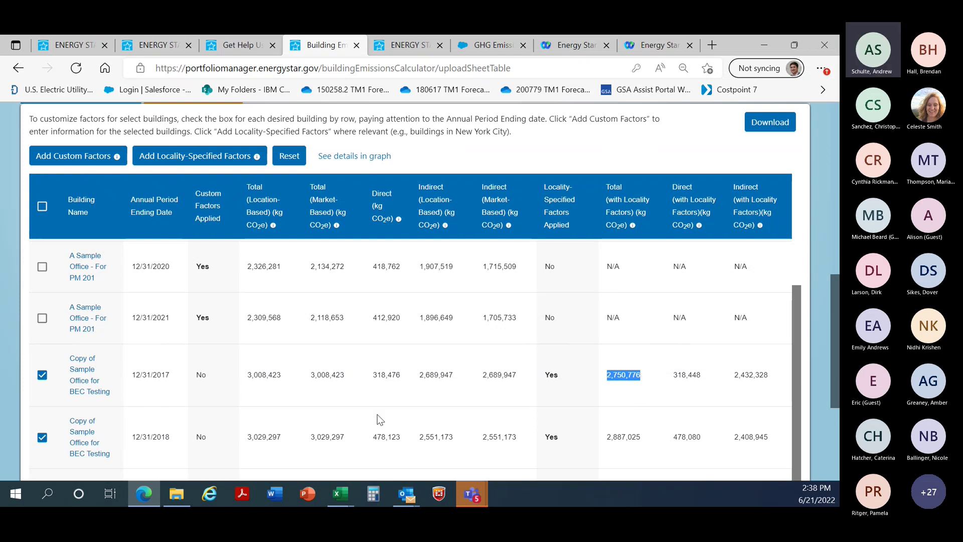
left_click_drag(197, 375, 284, 374)
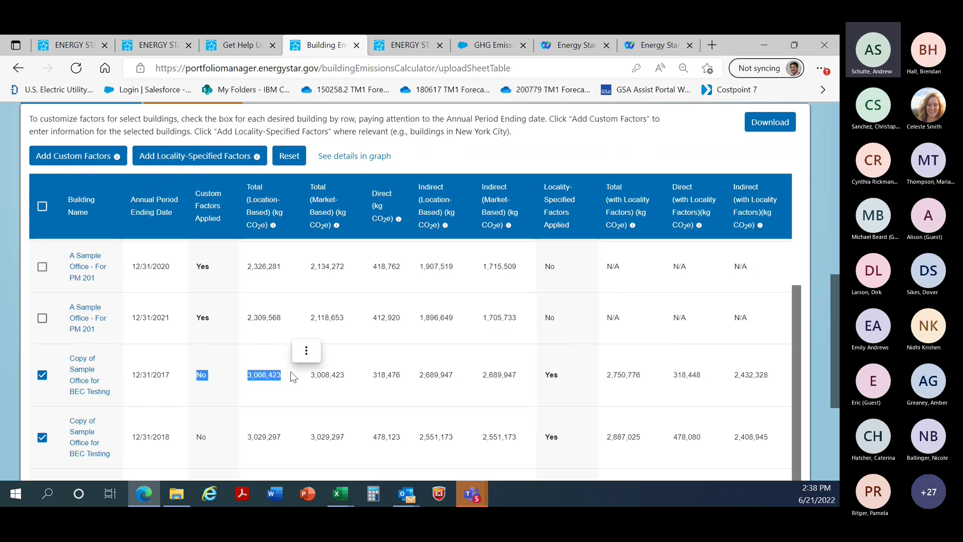
left_click(561, 377)
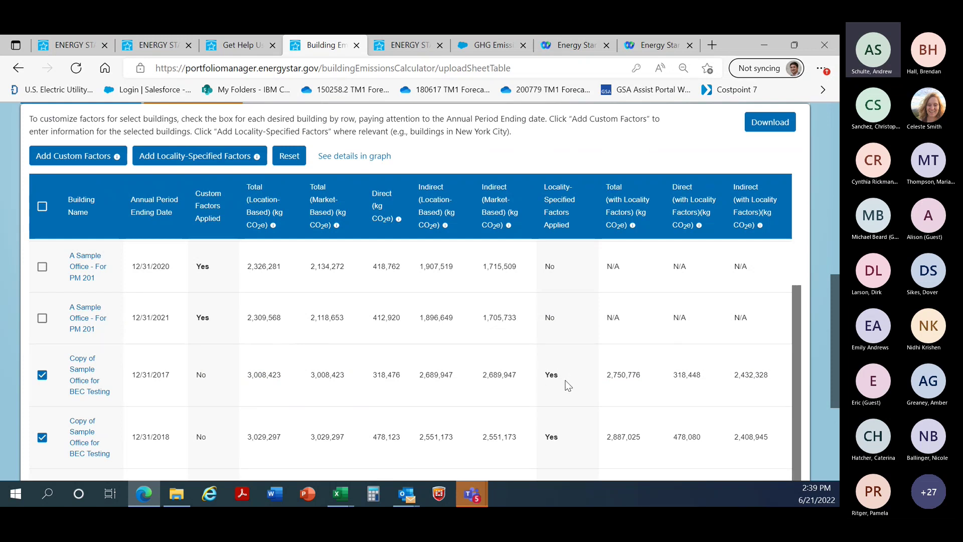
scroll(582, 402, "down", 2)
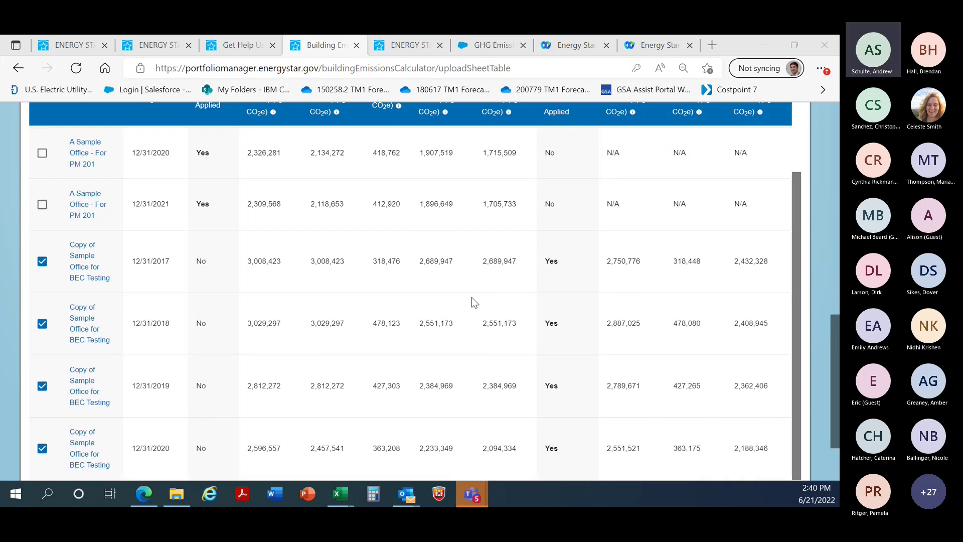
scroll(471, 297, "down", 1)
- Open the Emissions Forecast table and check the most recent annual period ending date of both buildings
left_click_drag(835, 325, 822, 276)
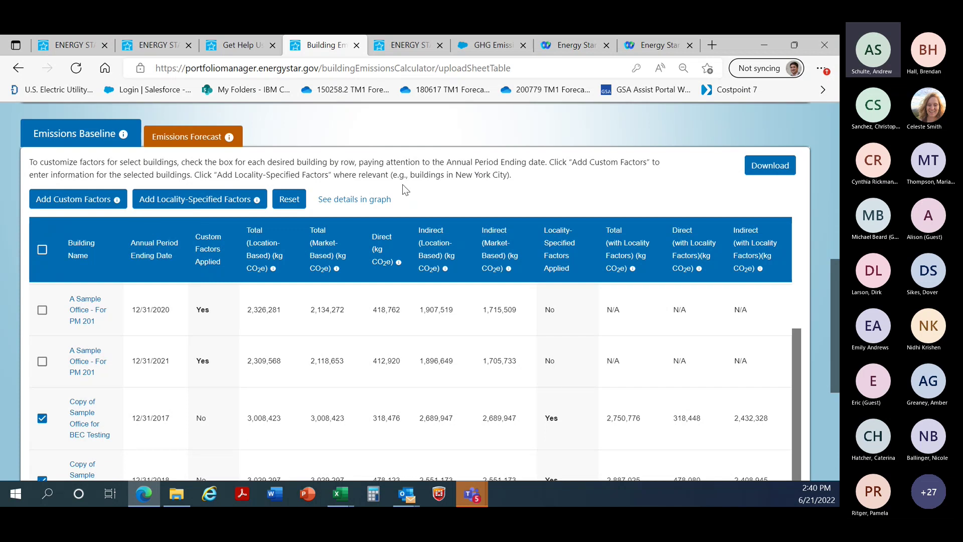
scroll(402, 185, "up", 1)
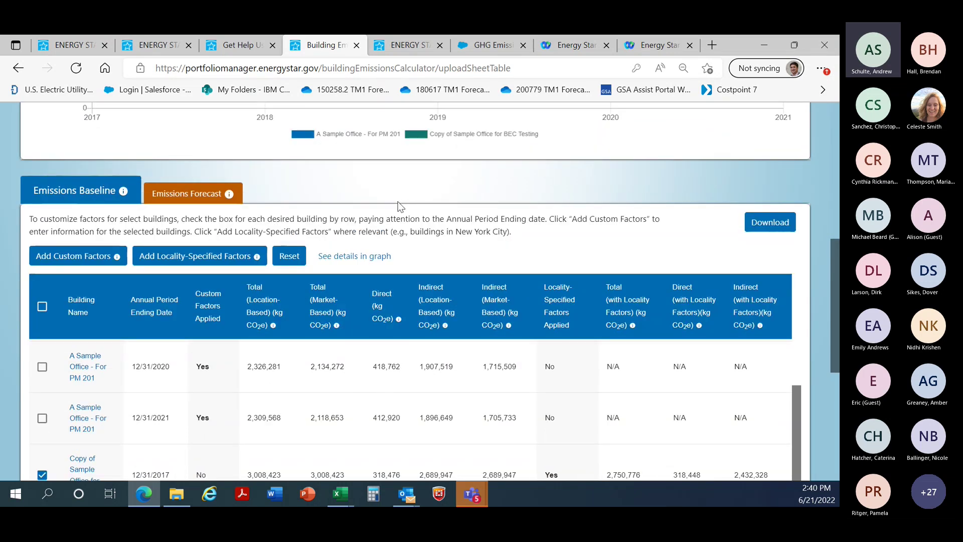
left_click(213, 196)
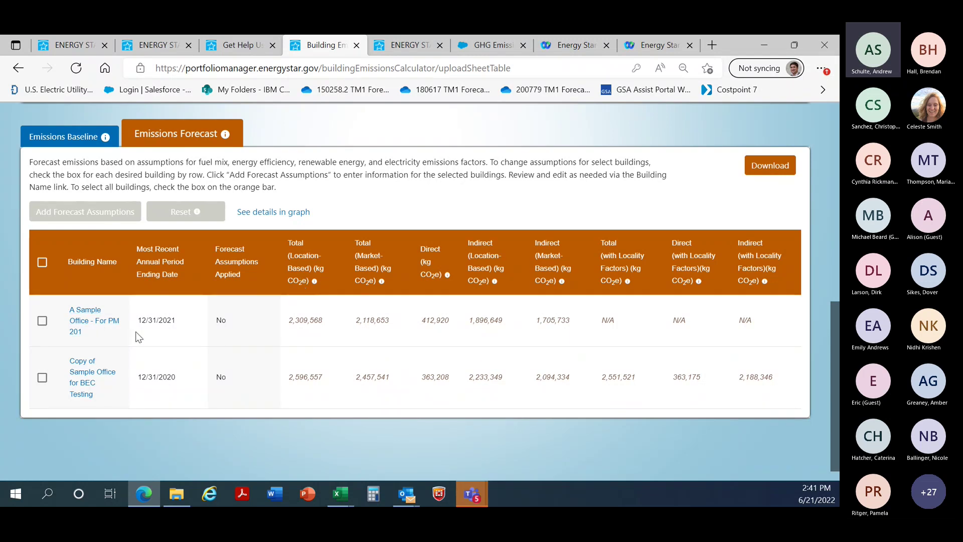
left_click_drag(179, 325, 138, 324)
left_click(187, 401)
left_click_drag(176, 381, 139, 384)
left_click(209, 442)
- Start adding forecast assumptions for A Sample Office - For PM 201 and set the forecast date to December 2040
left_click(43, 322)
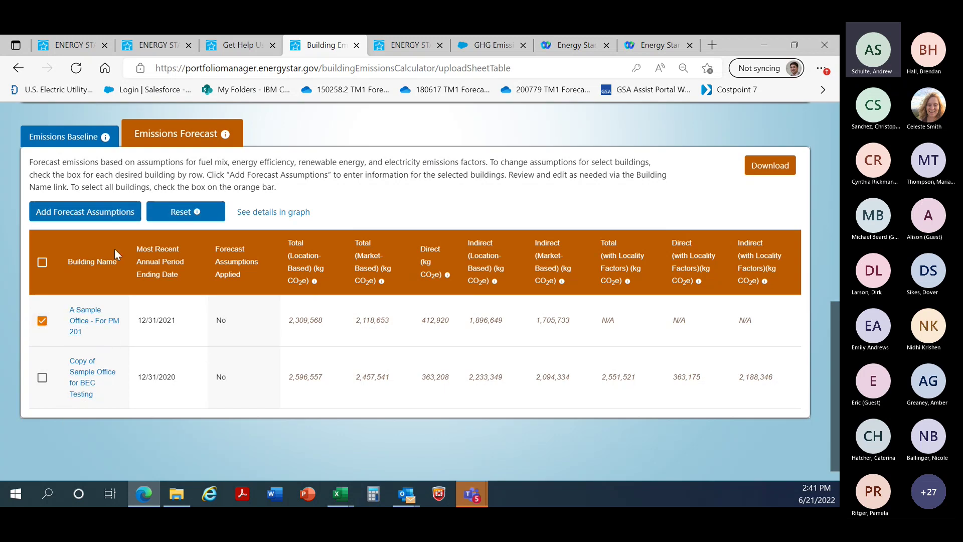
left_click(83, 219)
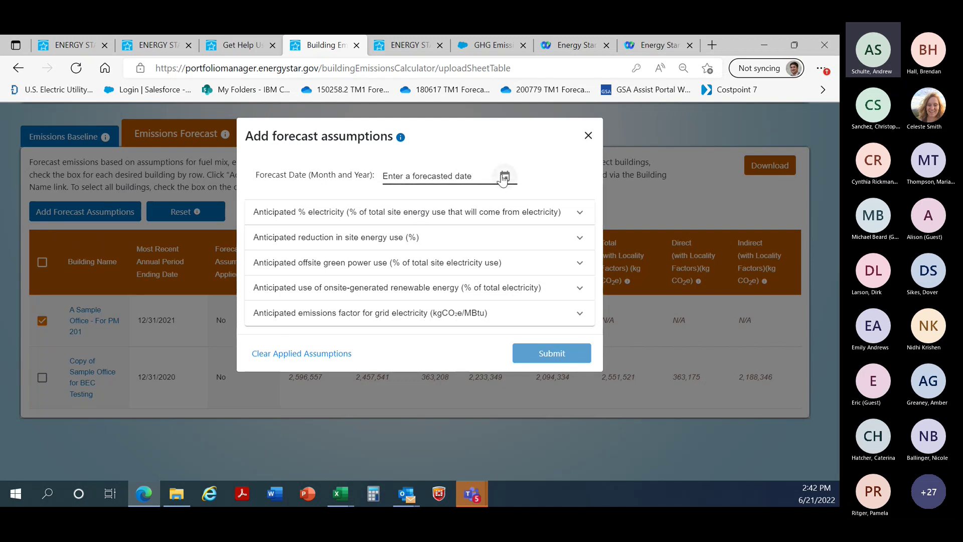
left_click(504, 176)
left_click(474, 364)
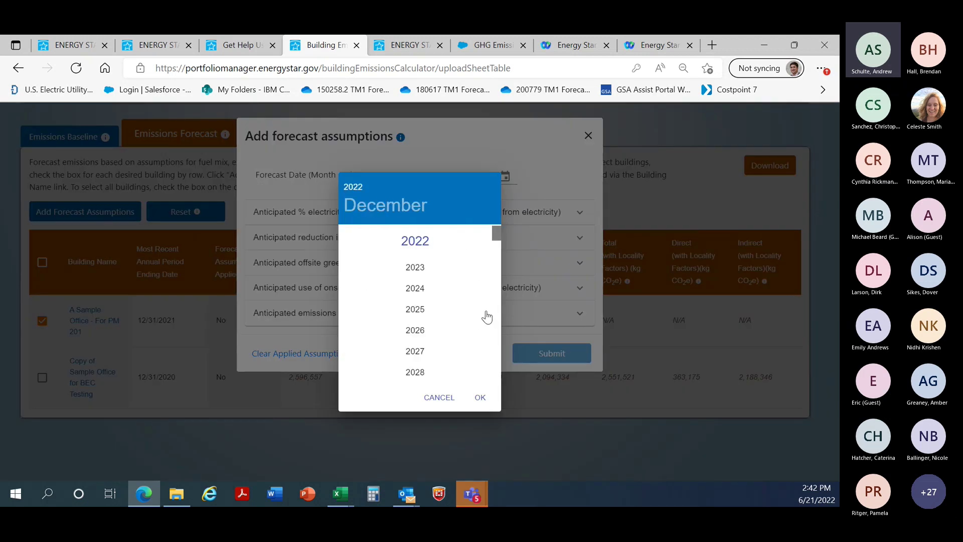
left_click_drag(494, 234, 496, 263)
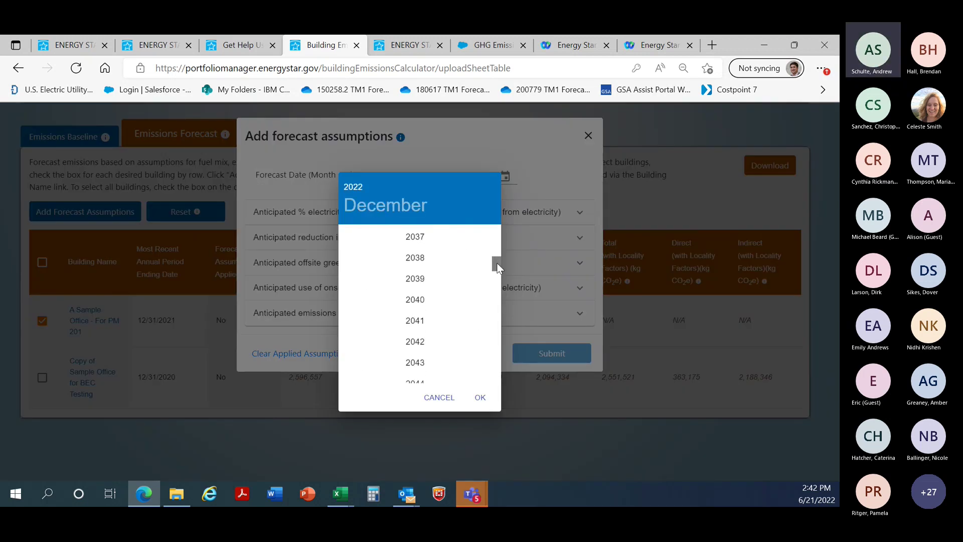
left_click(416, 302)
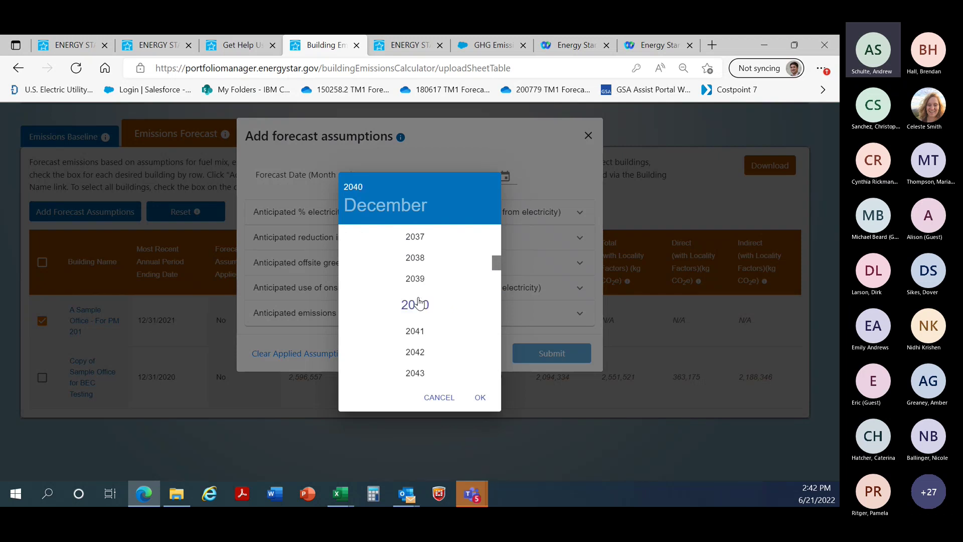
left_click(481, 398)
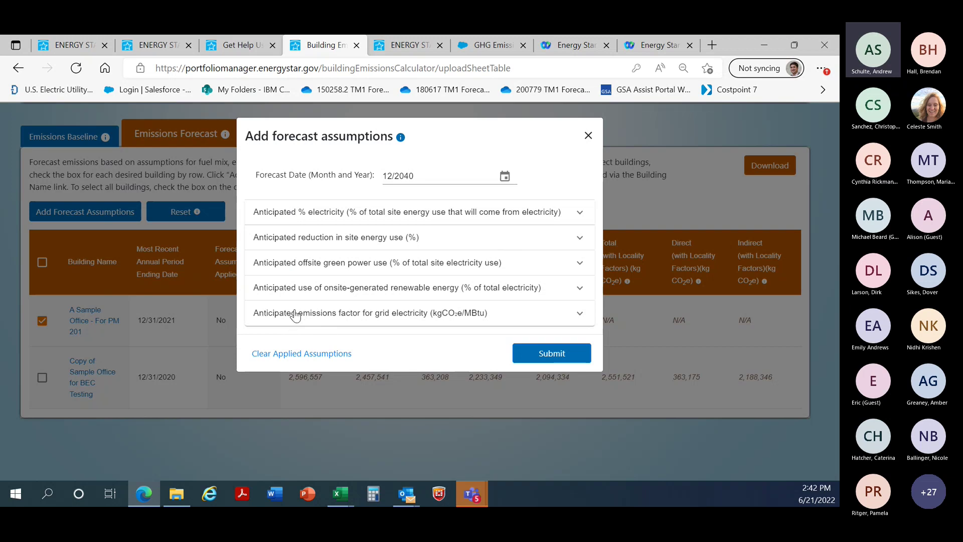
- Set the anticipated electricity share to 100% and the anticipated reduction in site energy use to 35%
left_click(580, 215)
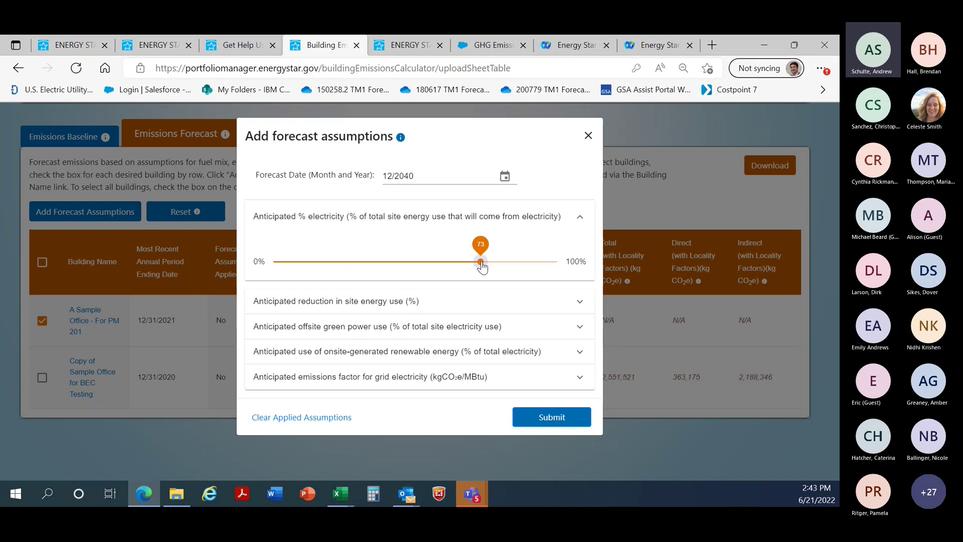
left_click_drag(481, 266, 557, 262)
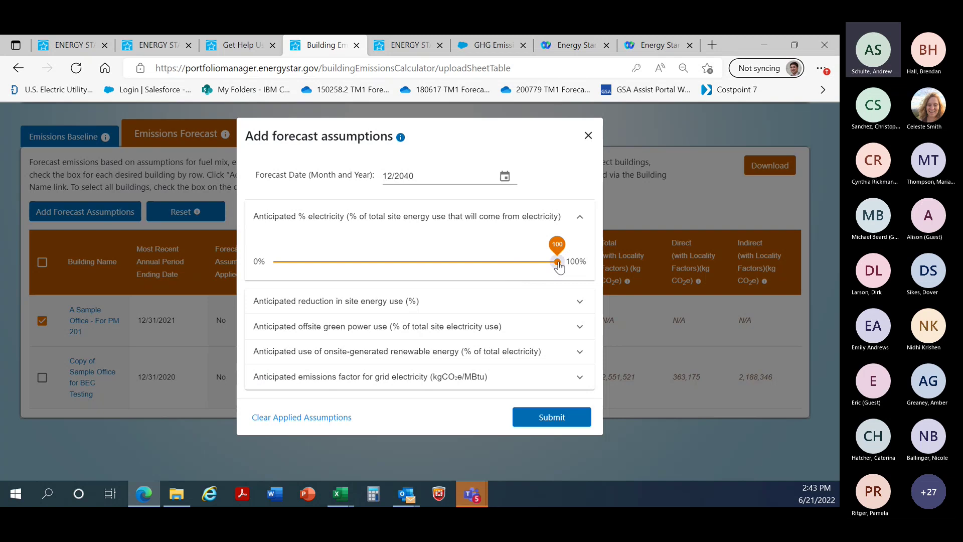
left_click_drag(559, 267, 543, 266)
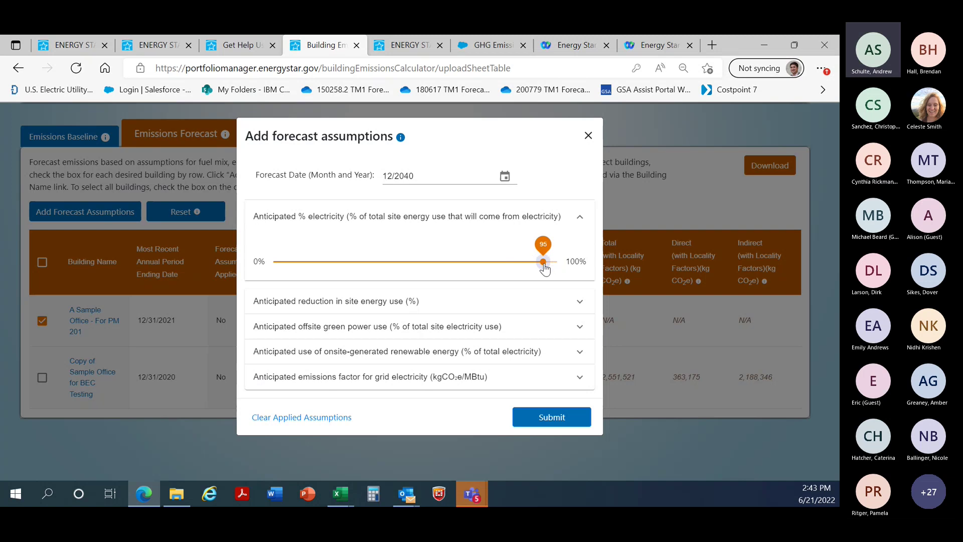
left_click_drag(544, 267, 616, 265)
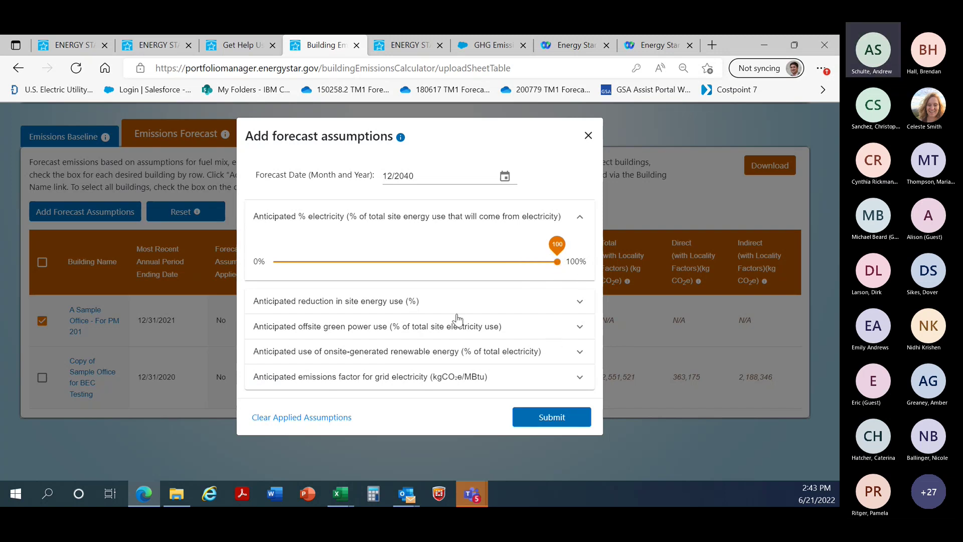
left_click(576, 307)
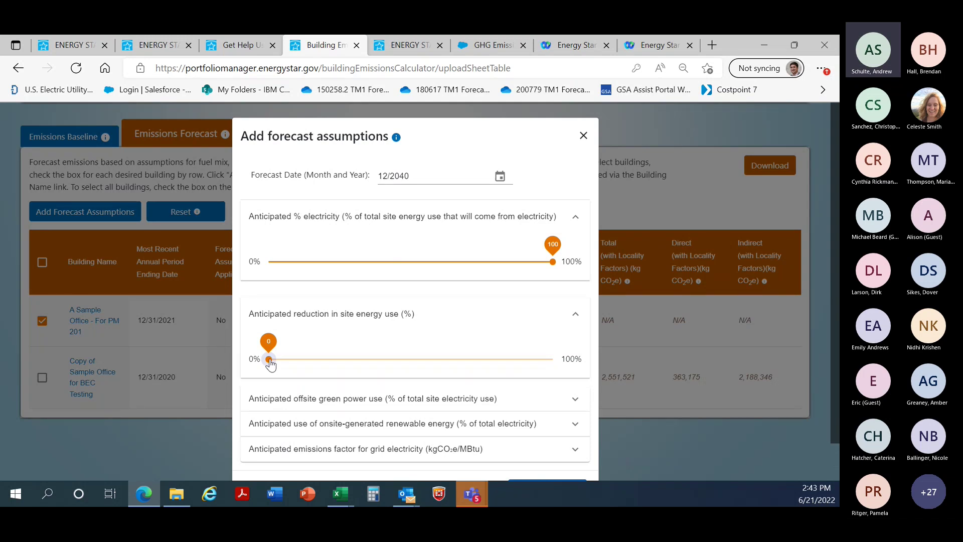
left_click_drag(270, 359, 368, 359)
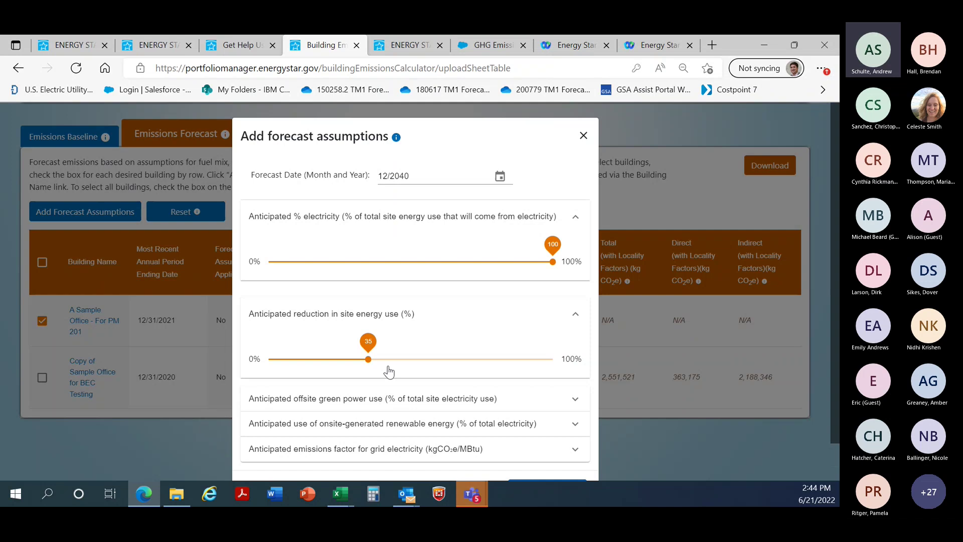
- Set the anticipated offsite green power use to 10% of total site electricity use
scroll(390, 372, "down", 1)
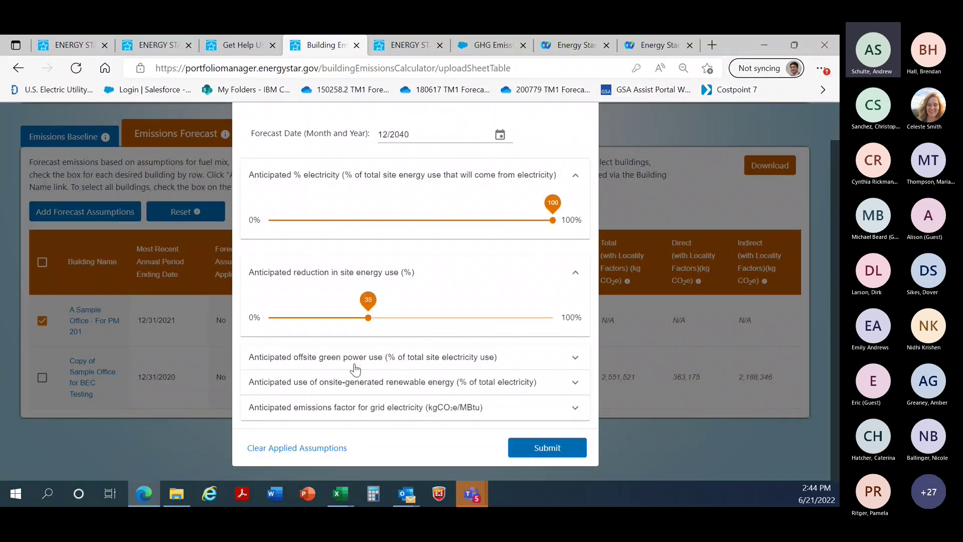
left_click(447, 359)
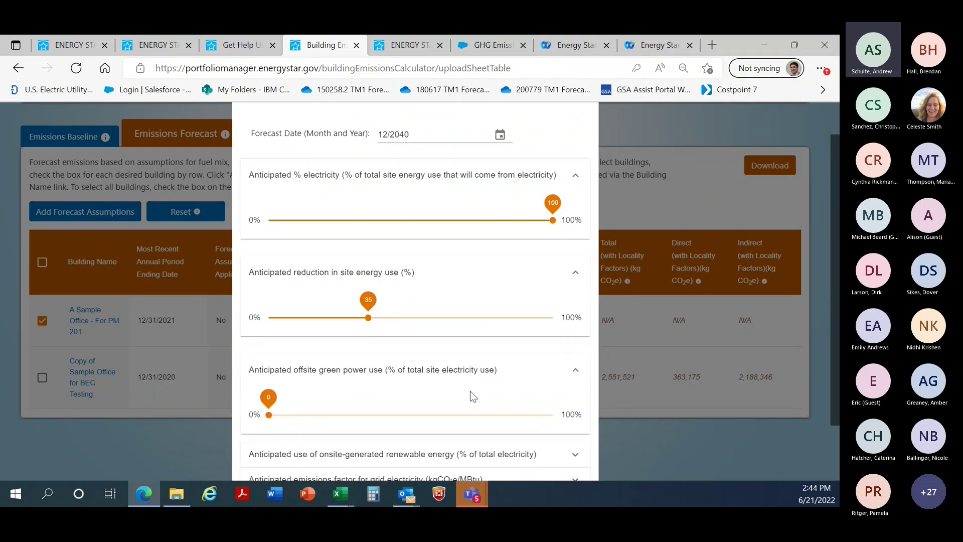
scroll(467, 394, "down", 1)
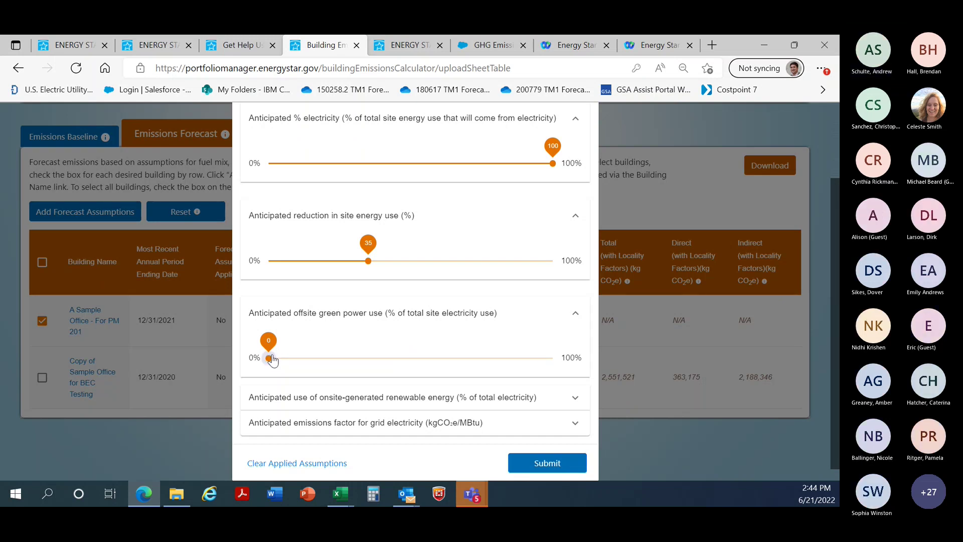
left_click_drag(270, 361, 291, 364)
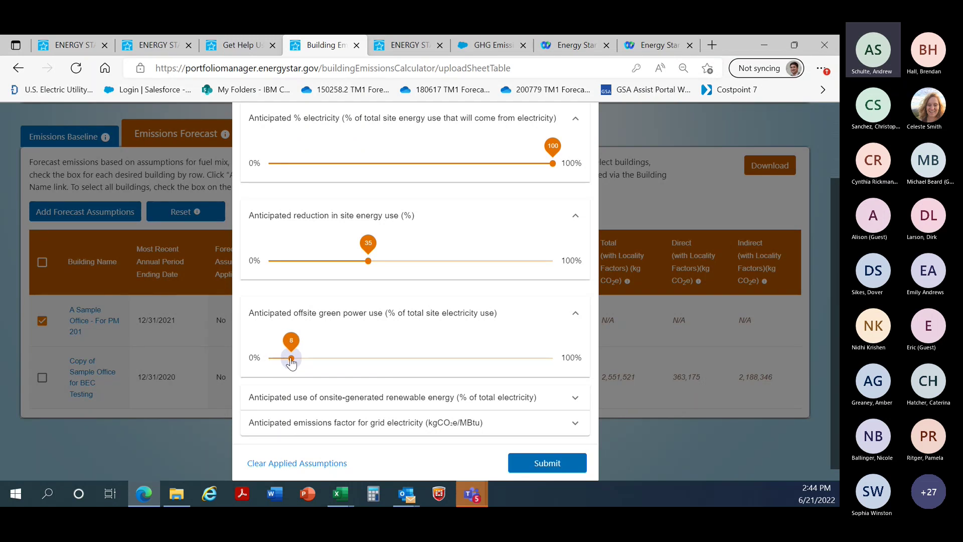
left_click_drag(291, 363, 298, 364)
right_click(298, 361)
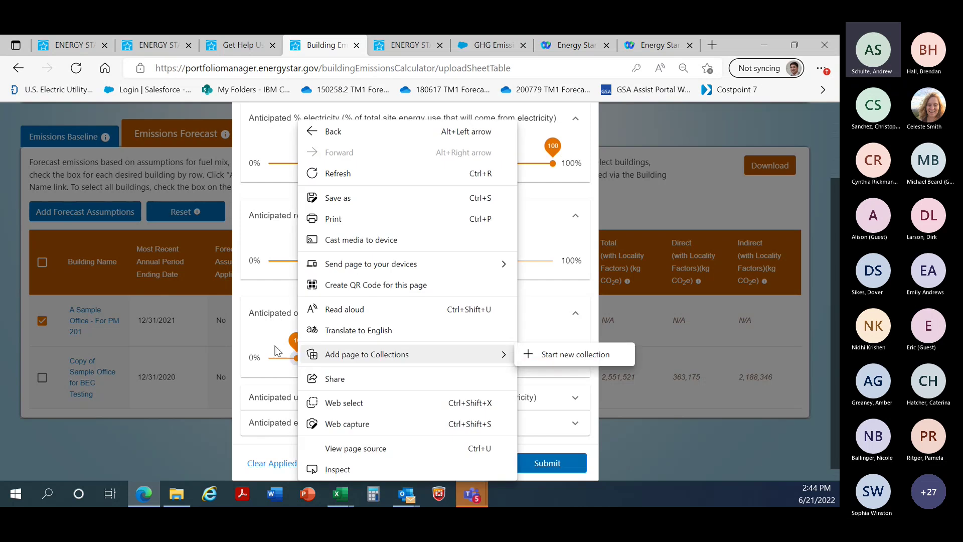
key("Escape")
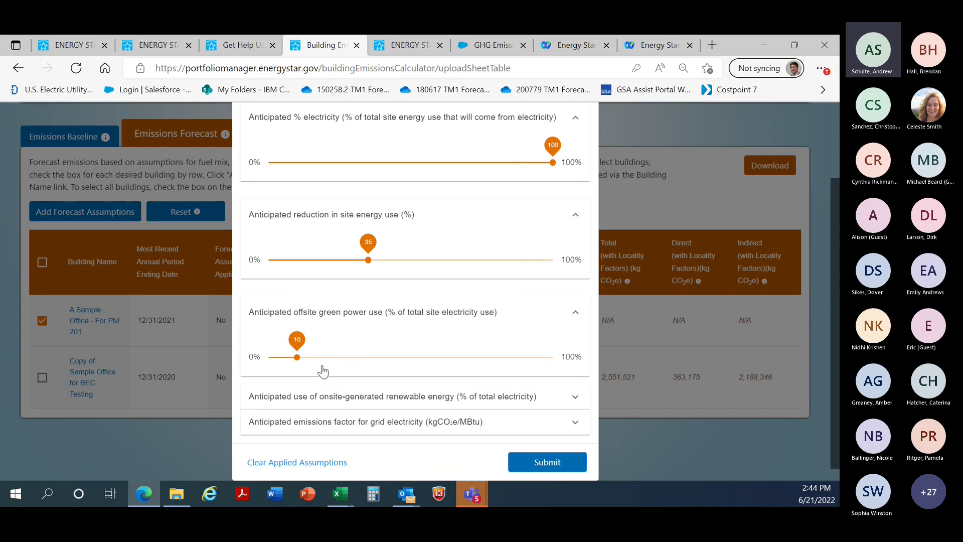
- Set the anticipated use of onsite-generated renewable energy to 30% of total electricity
scroll(322, 368, "down", 1)
left_click(573, 385)
scroll(434, 414, "down", 3)
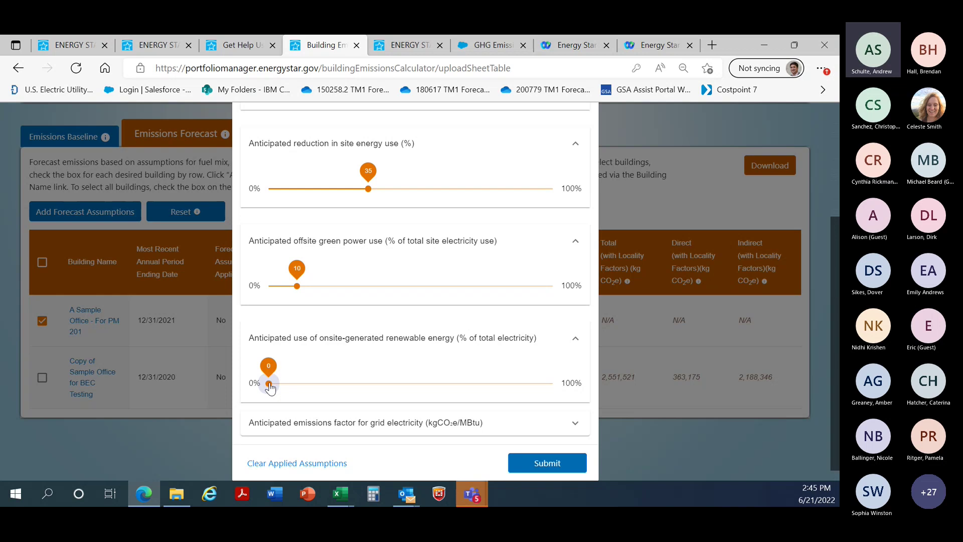
left_click_drag(270, 387, 353, 395)
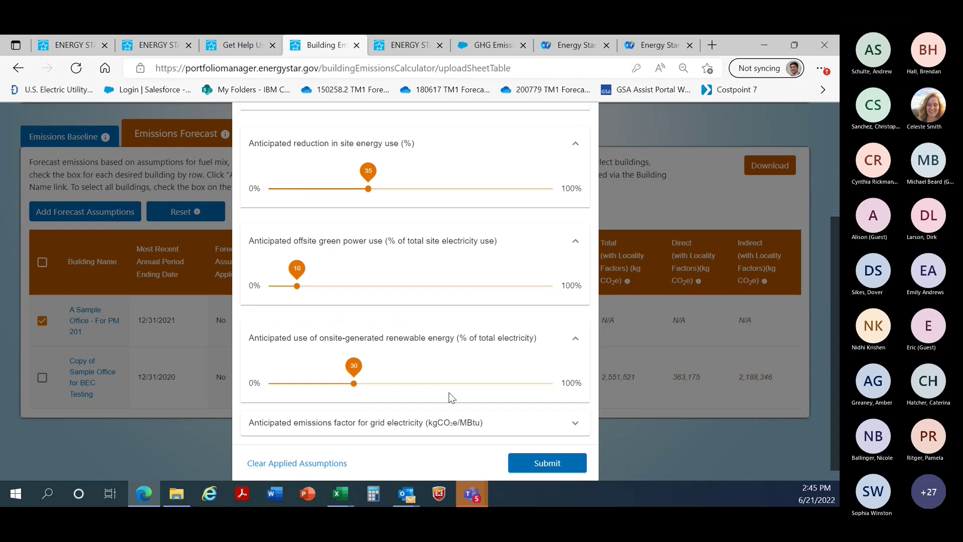
- Set the anticipated emissions factor for grid electricity to 45 kgCO₂e/MBtu and submit the forecast assumptions
scroll(450, 399, "down", 1)
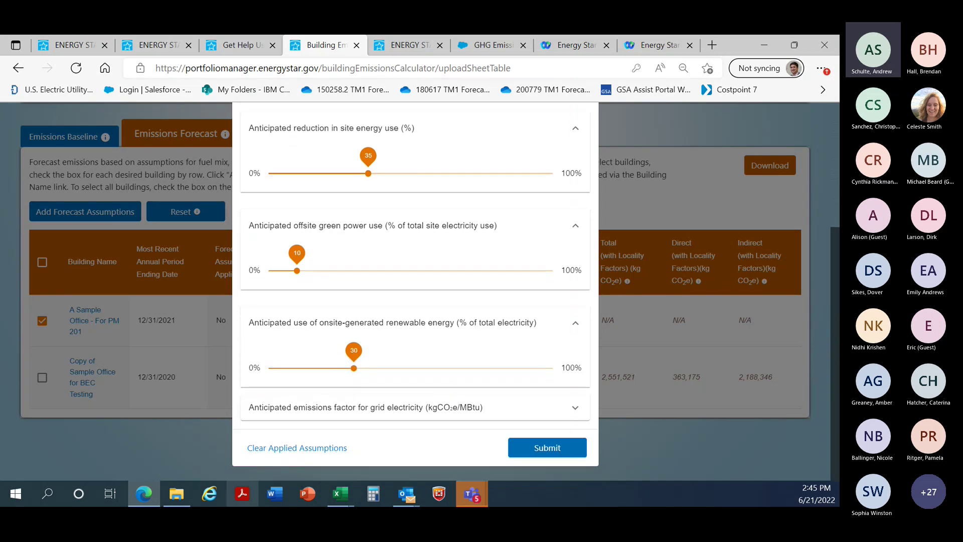
left_click(575, 409)
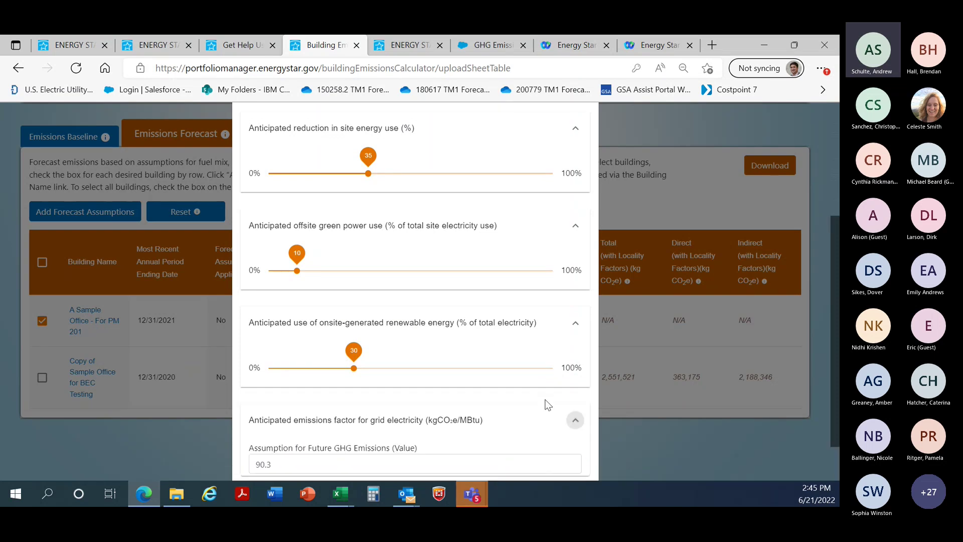
scroll(502, 396, "down", 1)
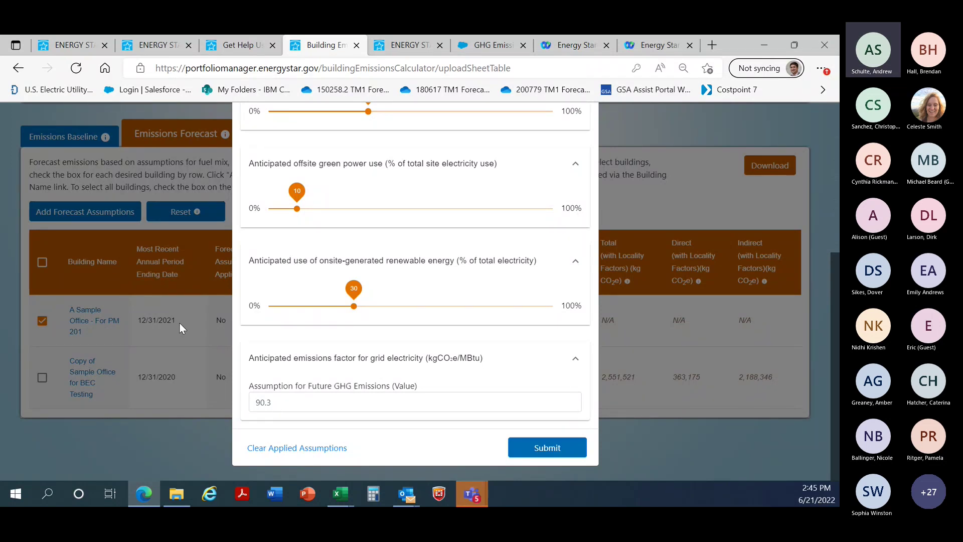
left_click(283, 403)
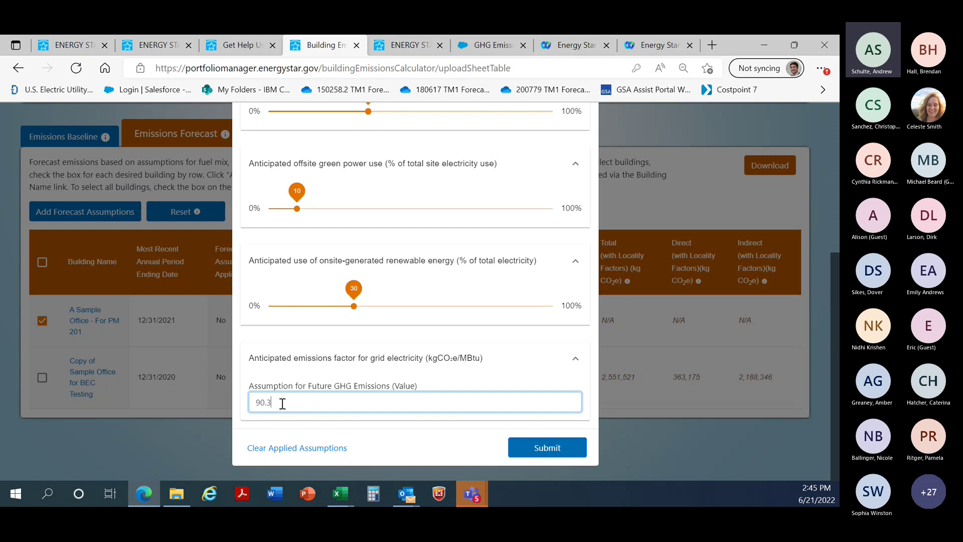
left_click_drag(283, 404, 232, 406)
type("45")
right_click(394, 424)
left_click(450, 448)
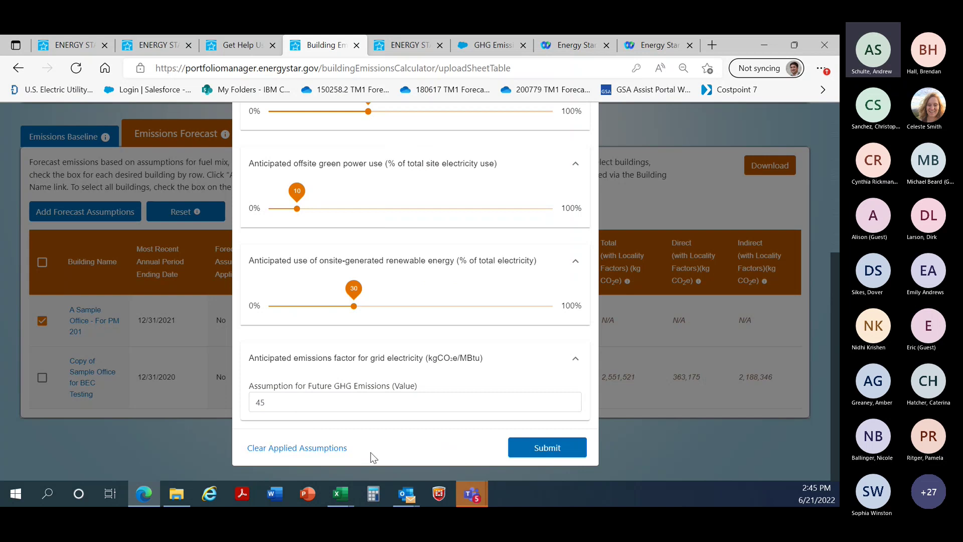
scroll(408, 221, "up", 3)
scroll(440, 204, "down", 3)
scroll(477, 275, "up", 3)
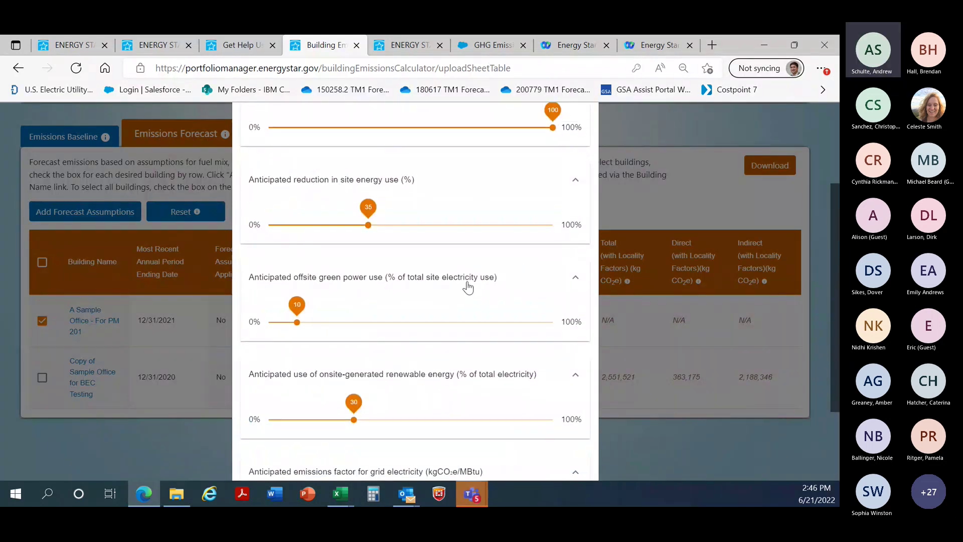
scroll(468, 288, "down", 3)
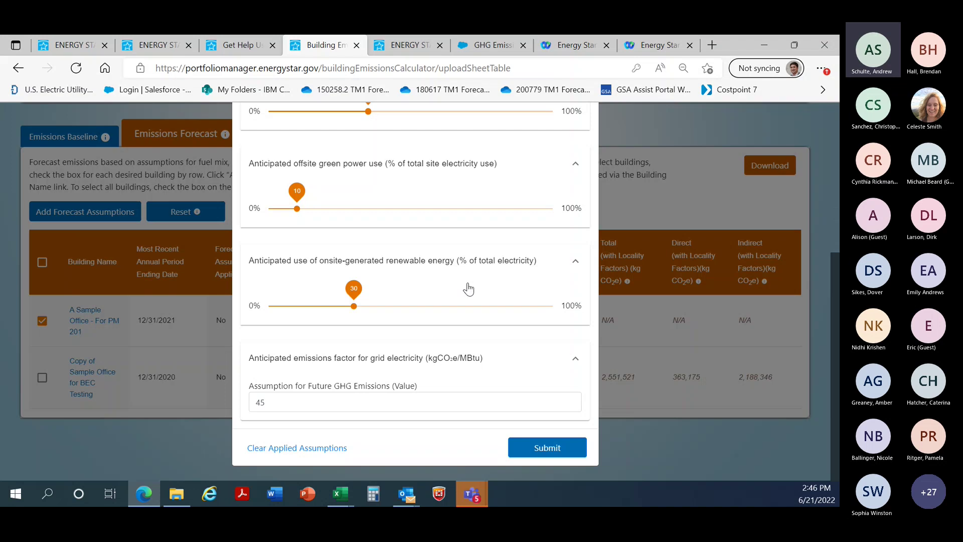
left_click(549, 448)
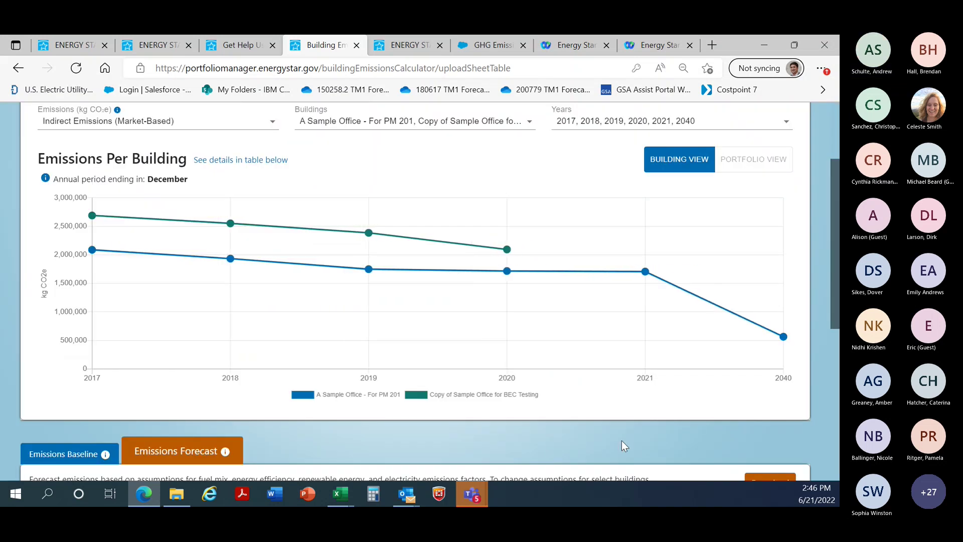
- Graph Total Emissions (Direct + Market-Based Indirect) and Direct Emissions in turn, and inspect the 2040 forecast point
scroll(571, 452, "up", 1)
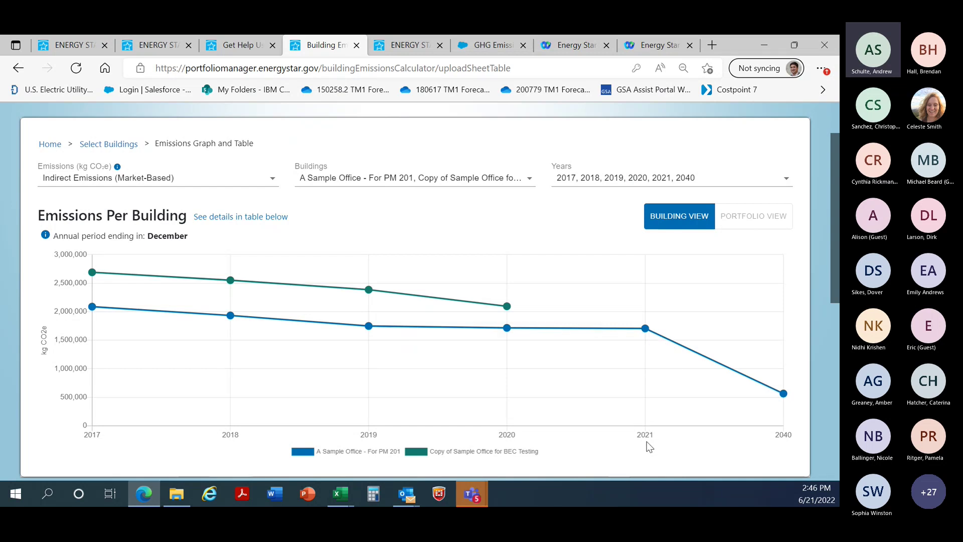
left_click(170, 178)
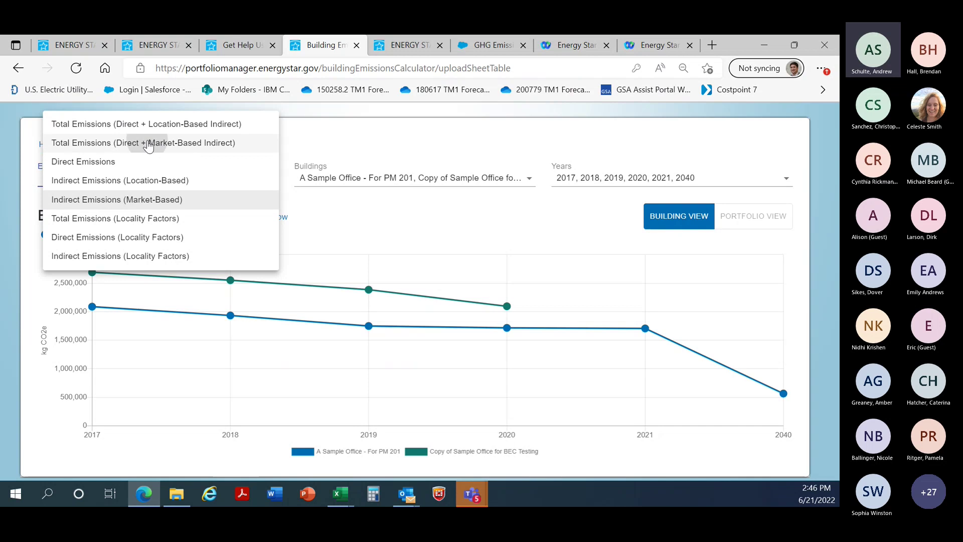
left_click(148, 144)
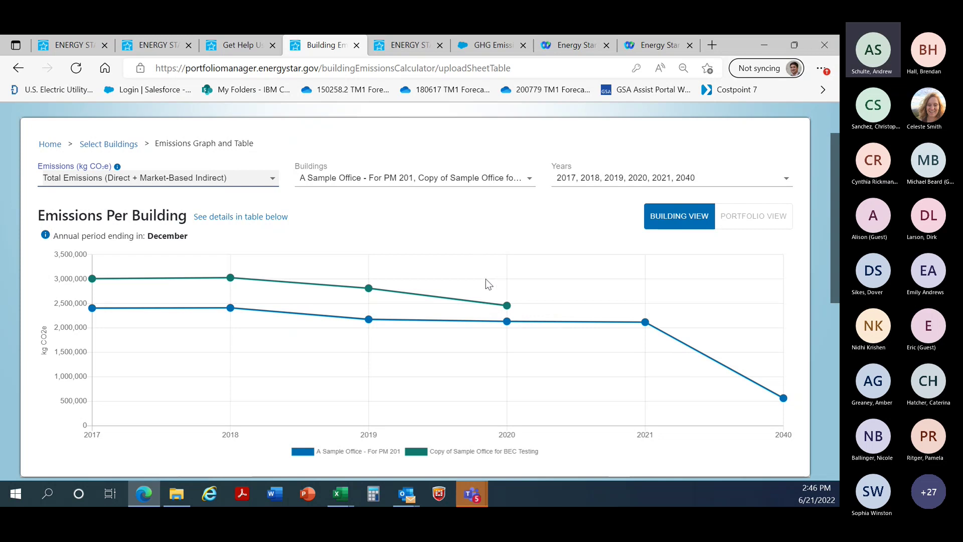
left_click(123, 184)
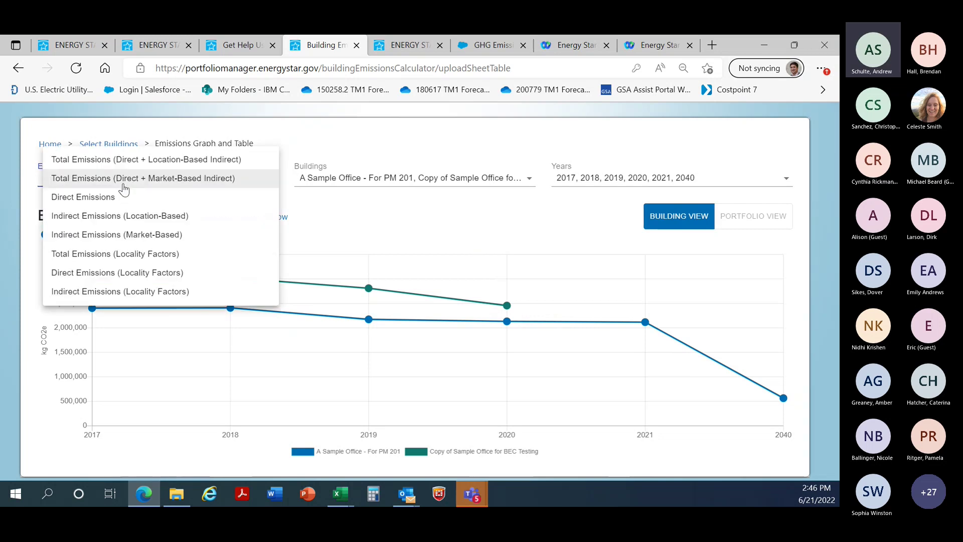
left_click(110, 197)
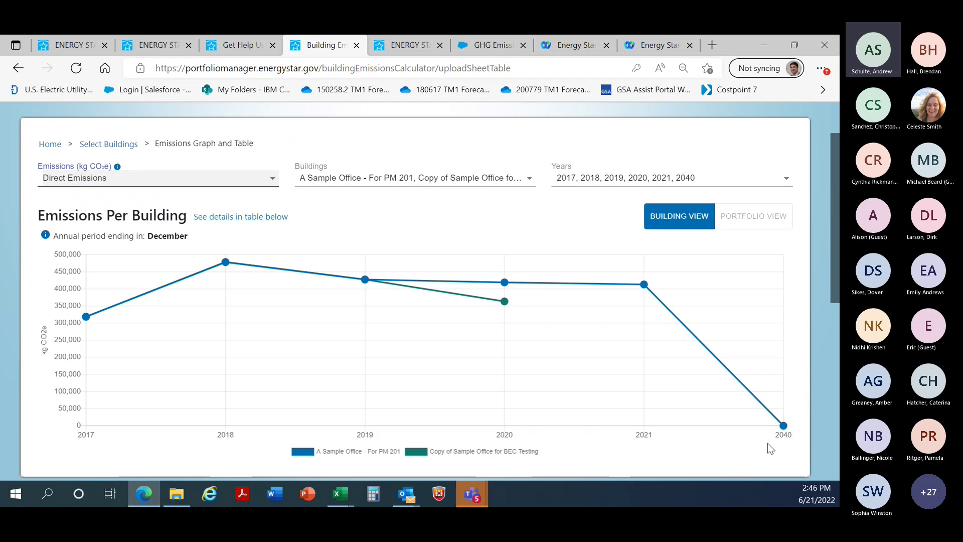
mouse_move(790, 424)
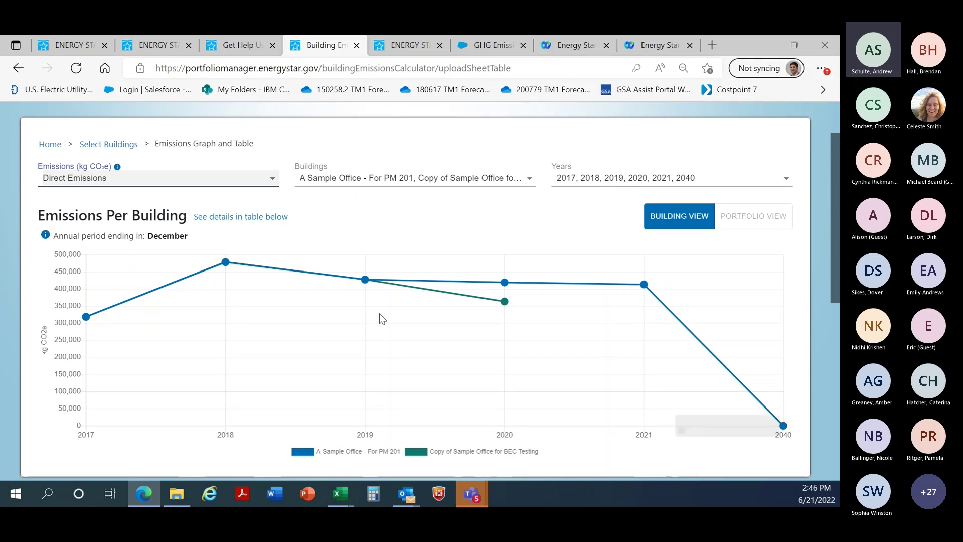
- Open the forecast assumptions of A Sample Office - For PM 201 and set anticipated electricity to 90% and site energy reduction to 20%
scroll(416, 341, "down", 6)
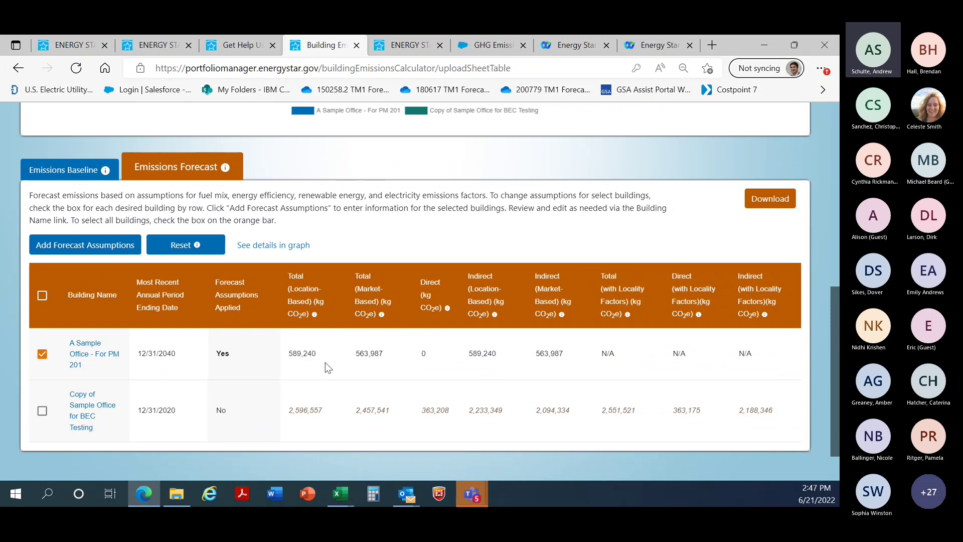
left_click(81, 357)
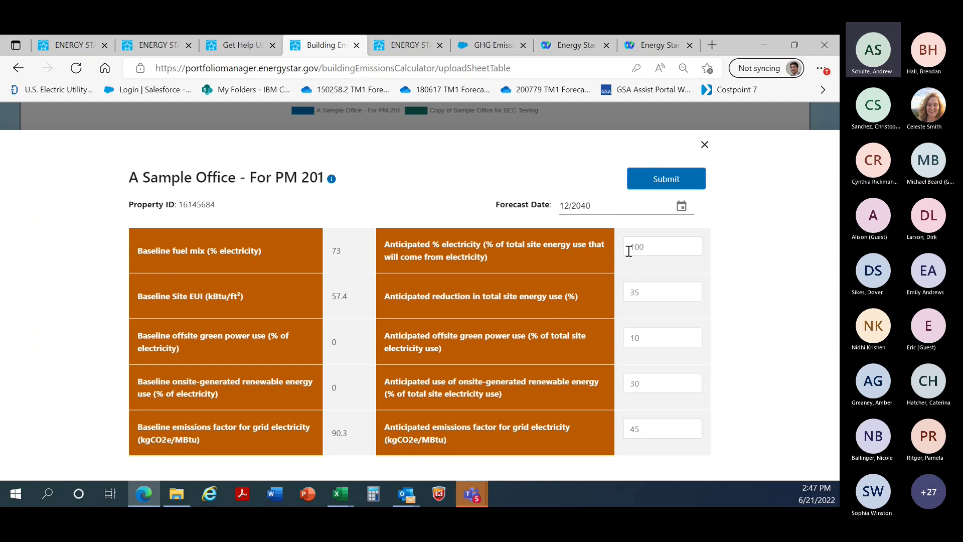
left_click(661, 246)
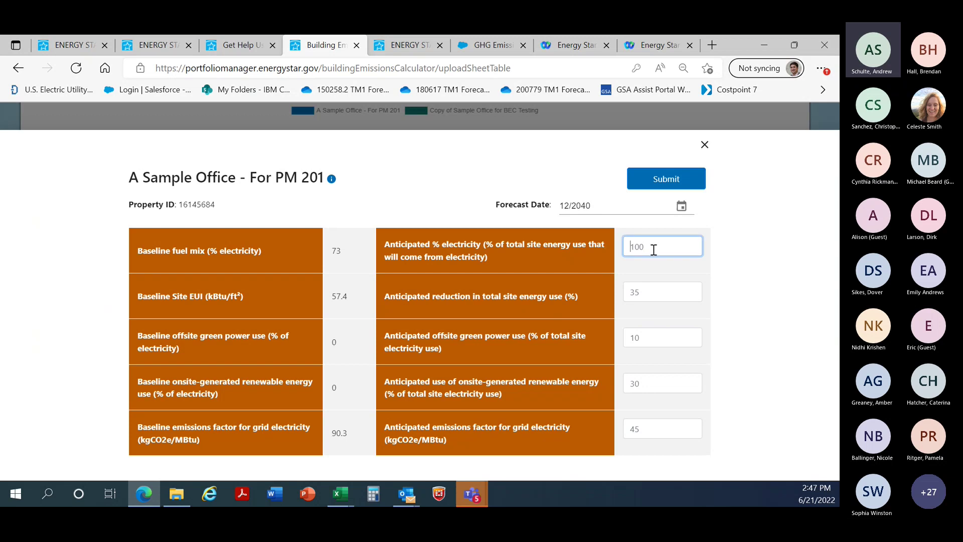
type("90")
left_click(641, 286)
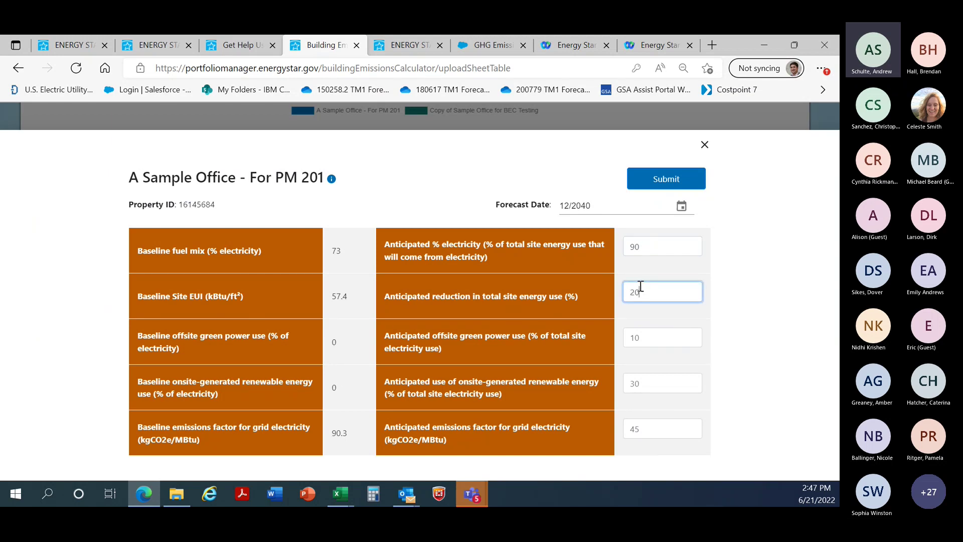
- Set offsite green power to 0%, onsite renewable energy to 25% and the grid electricity emissions factor to 60 kgCO2e/MBtu, and submit the changes
left_click(642, 336)
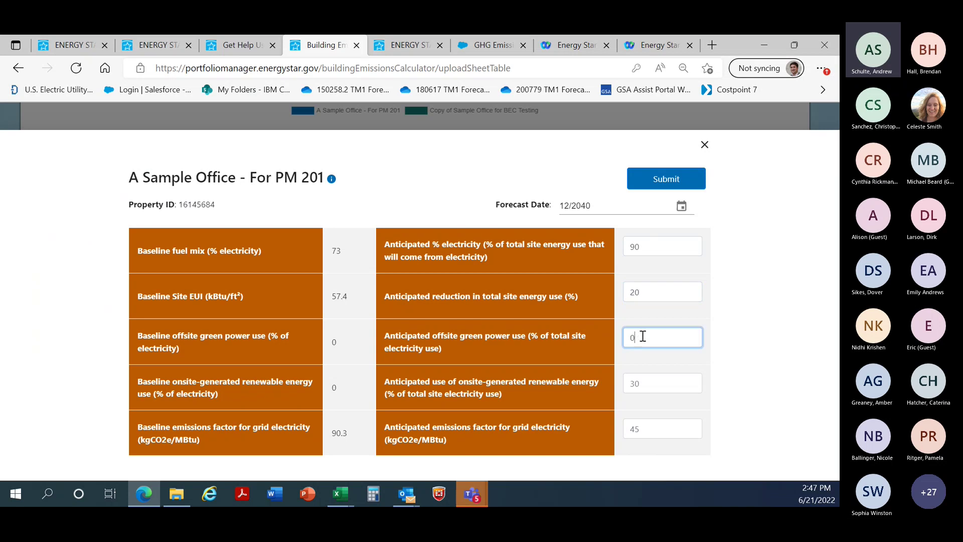
left_click(634, 382)
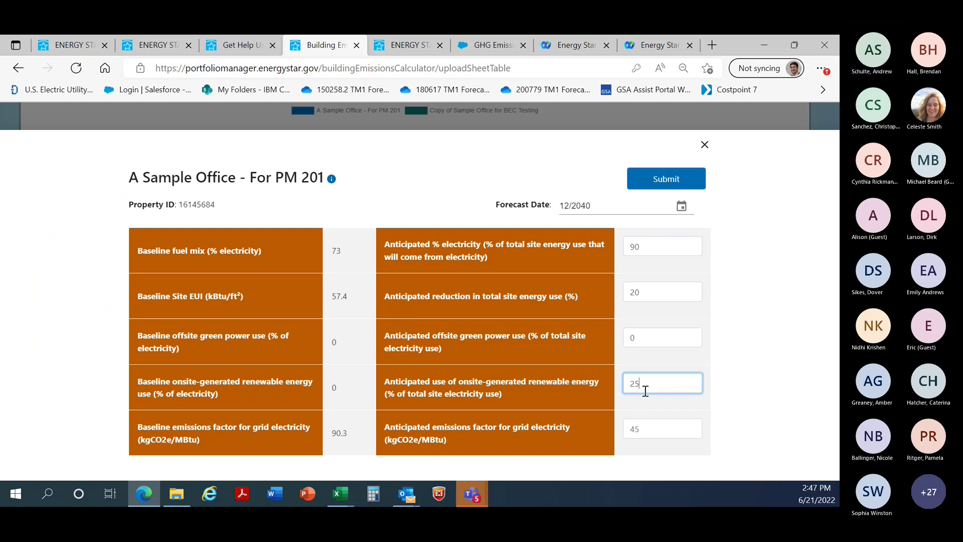
left_click(636, 431)
type("60")
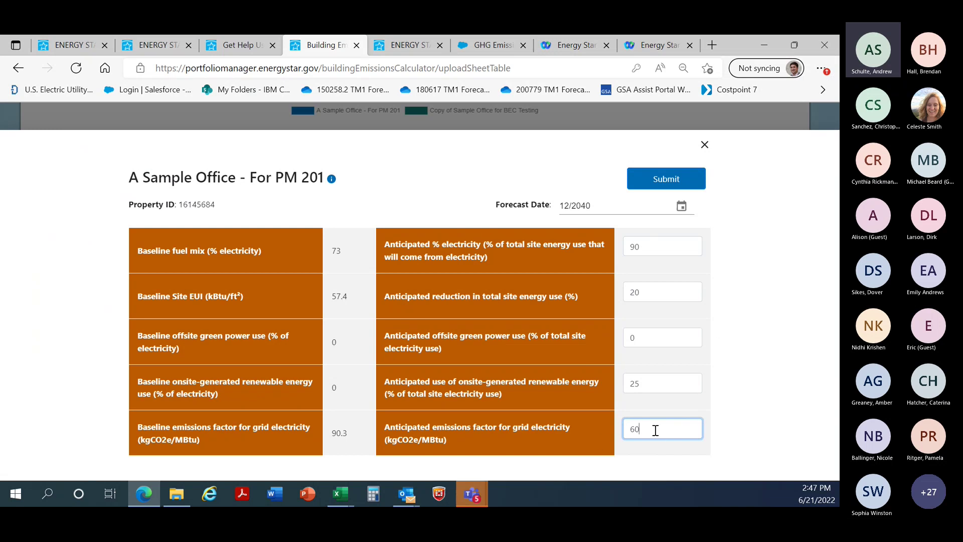
left_click(685, 182)
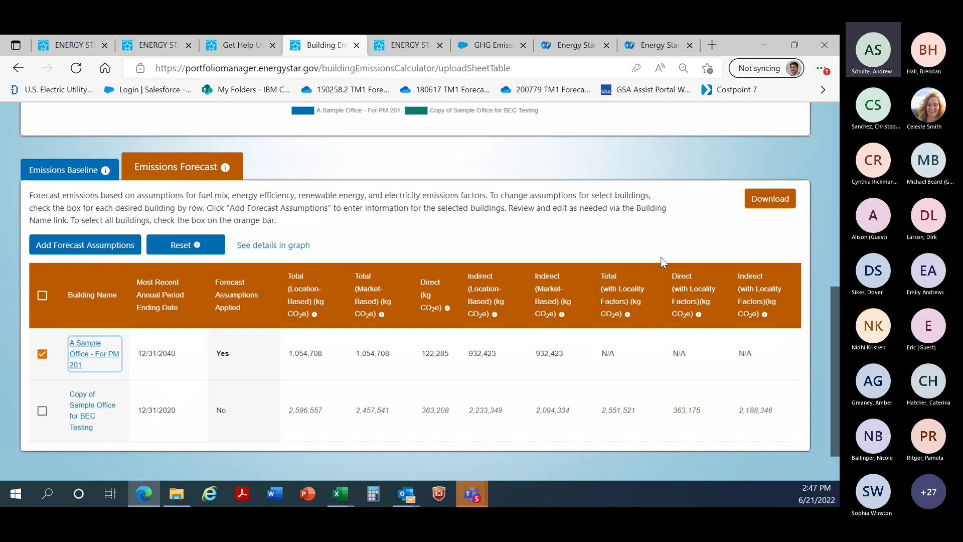
- Examine the updated 2040 forecast for A Sample Office - For PM 201 in the emissions graph and forecast table
scroll(662, 262, "up", 5)
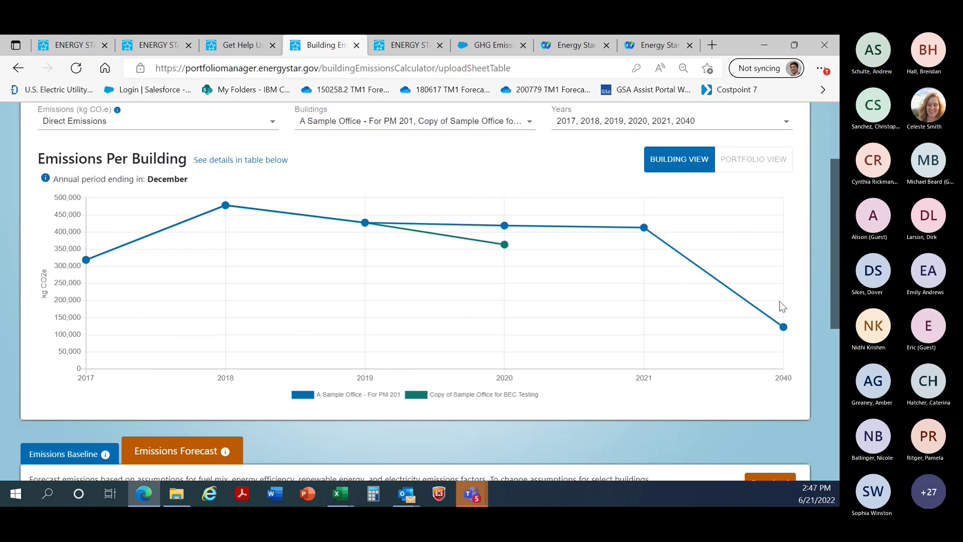
scroll(782, 307, "down", 6)
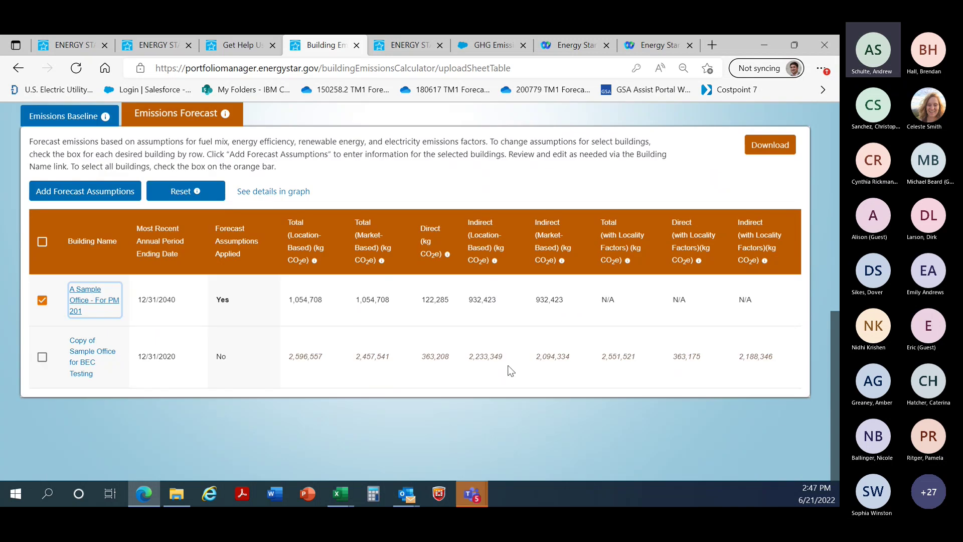
scroll(505, 376, "up", 1)
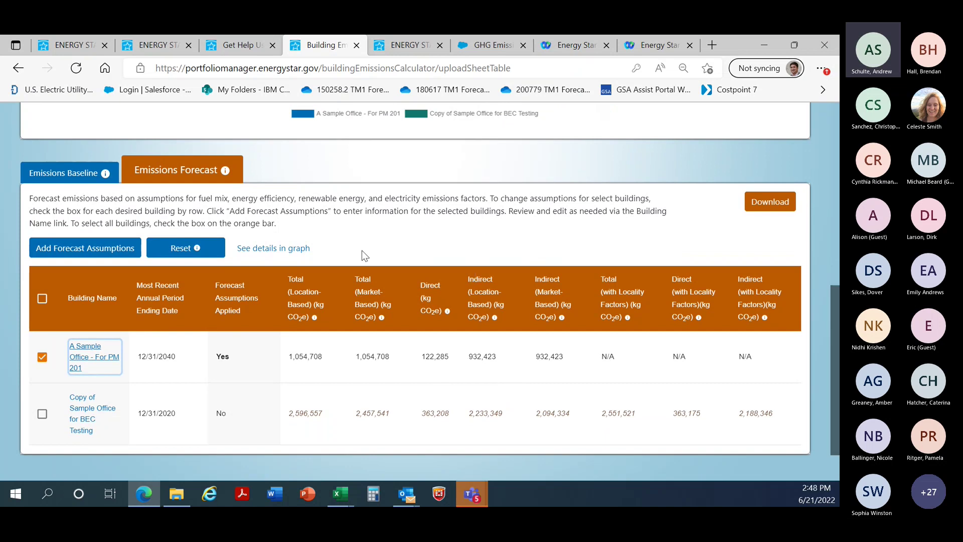
scroll(351, 253, "up", 1)
scroll(432, 266, "down", 1)
scroll(462, 263, "up", 1)
scroll(517, 264, "up", 1)
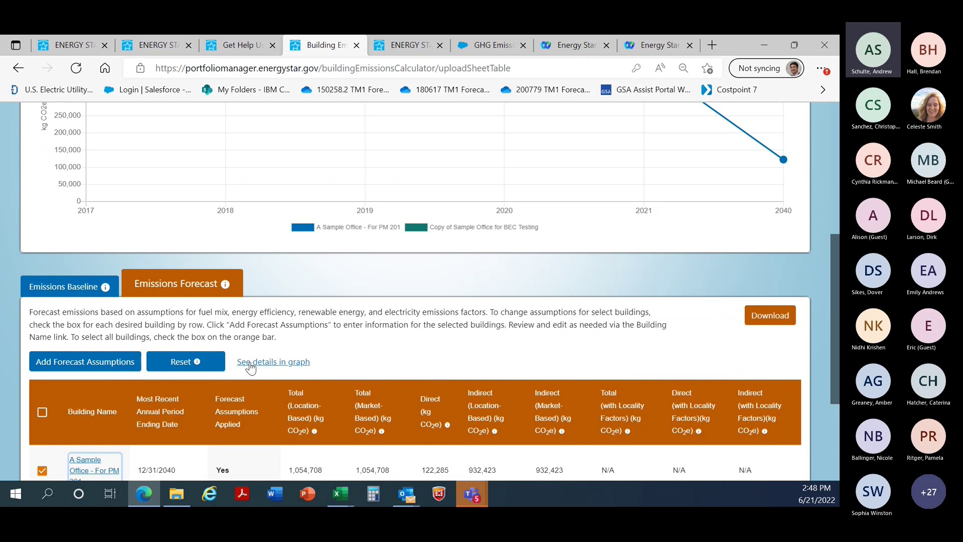
scroll(266, 349, "down", 1)
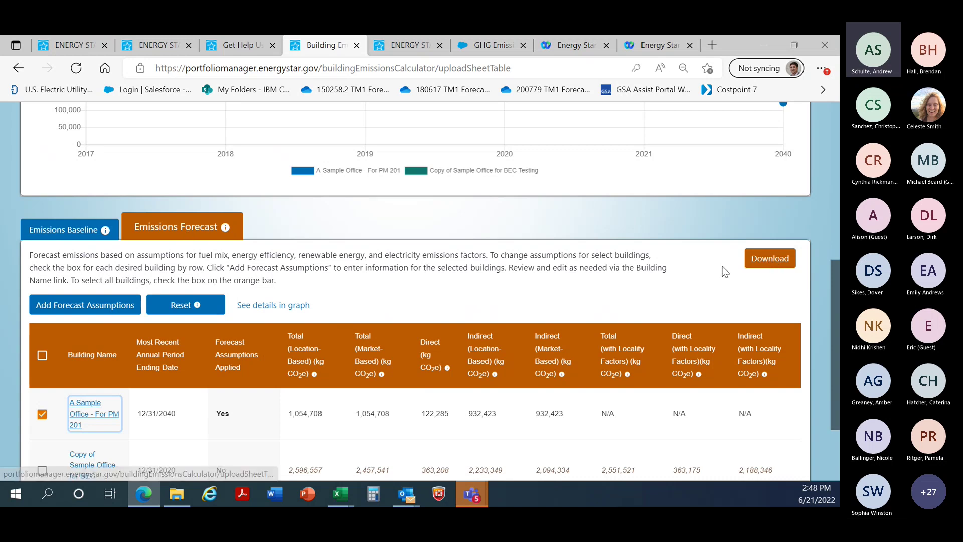
- Switch to the Buildings Emissions Calc Forecast 2022-05-24 workbook in Excel and review its Emissions Forecast and Forecast Assumptions sheets
mouse_move(341, 490)
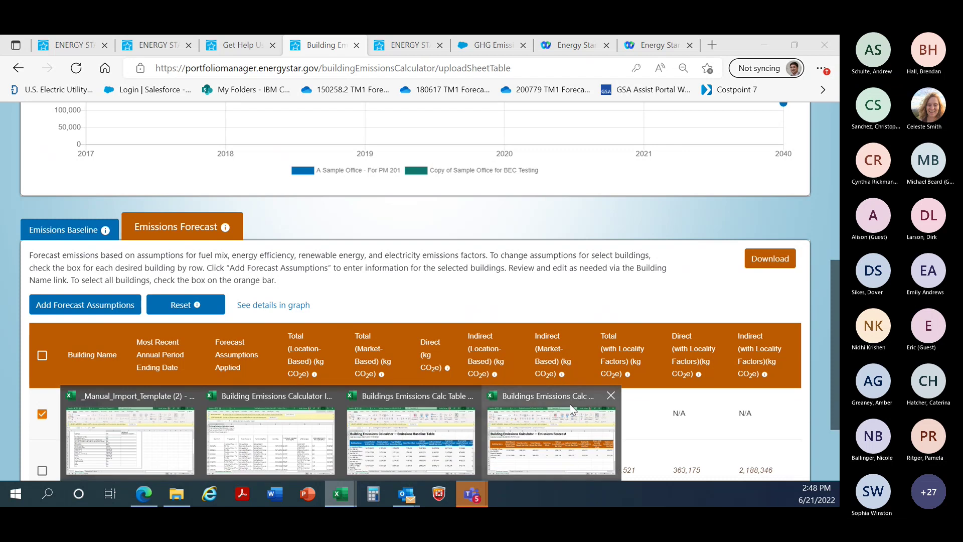
left_click(569, 404)
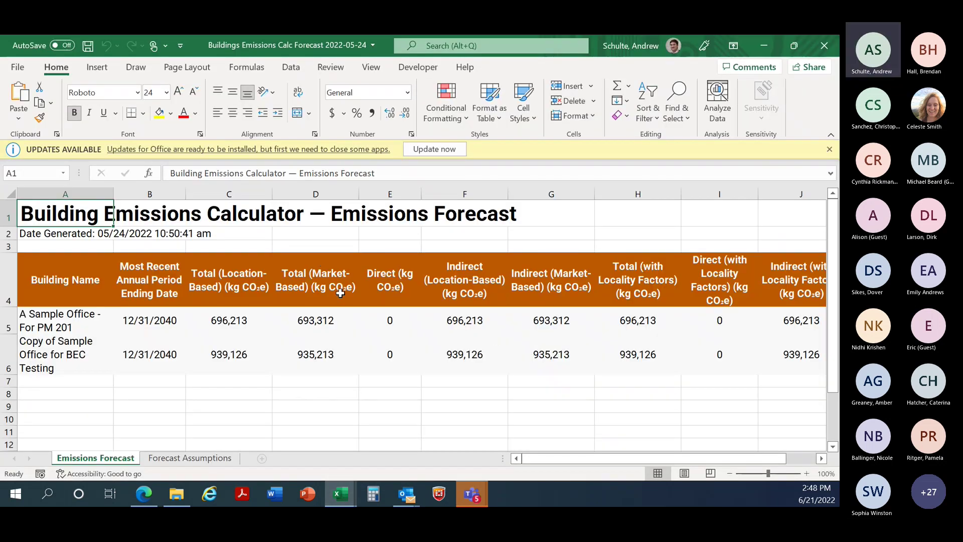
mouse_move(555, 459)
left_mouse_down()
mouse_move(580, 467)
mouse_move(538, 466)
left_mouse_up()
left_click(198, 462)
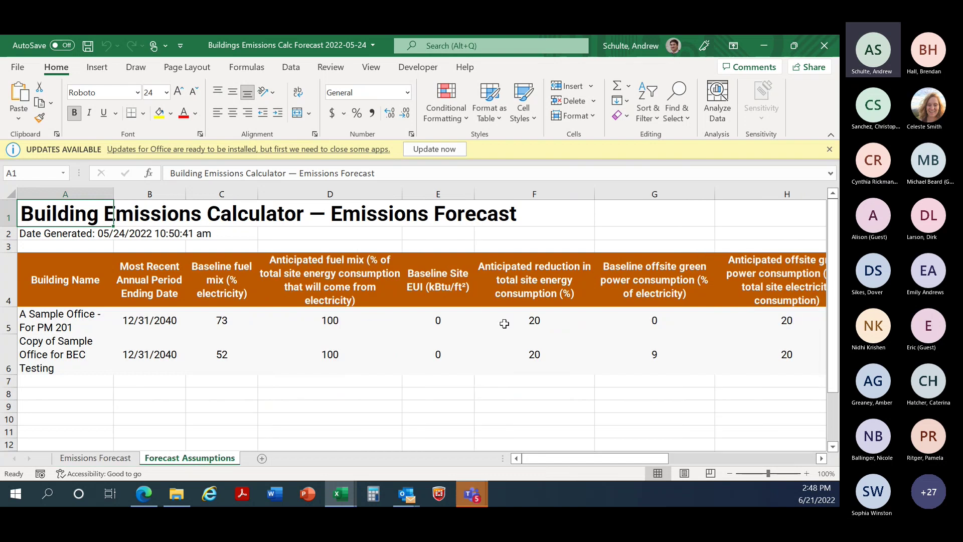
left_click_drag(619, 458, 574, 442)
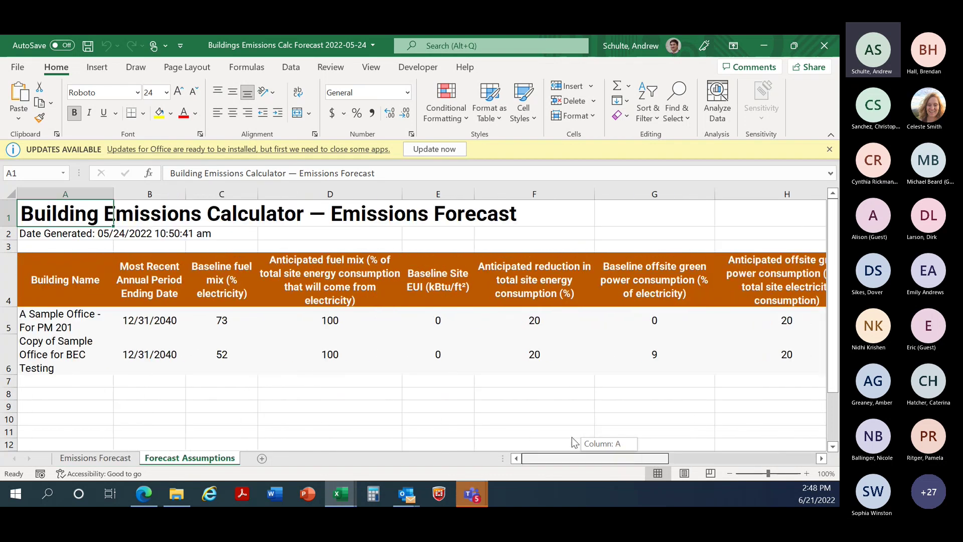
left_click_drag(517, 427, 517, 428)
left_click(125, 458)
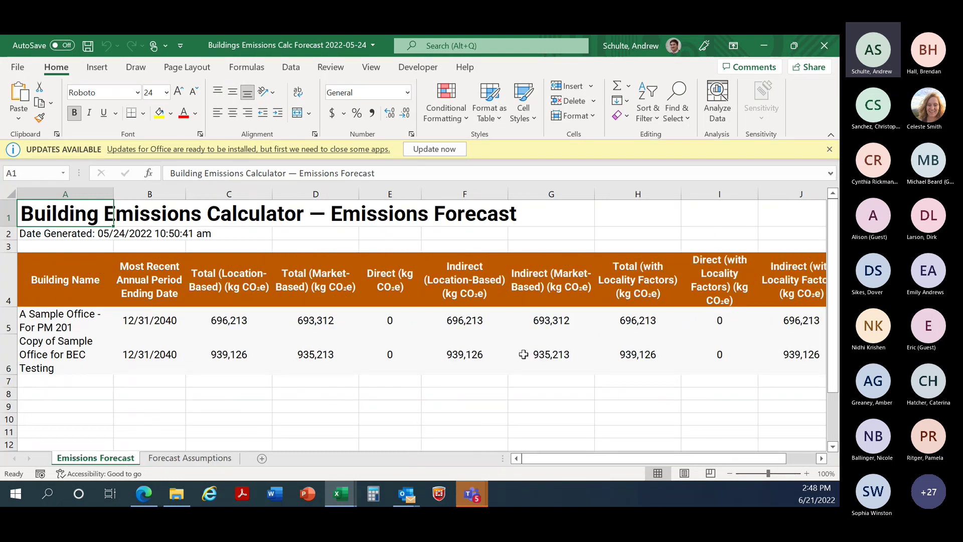
- Return to the Building Emissions Calculator in the browser and display the Emissions Baseline table
left_click(142, 496)
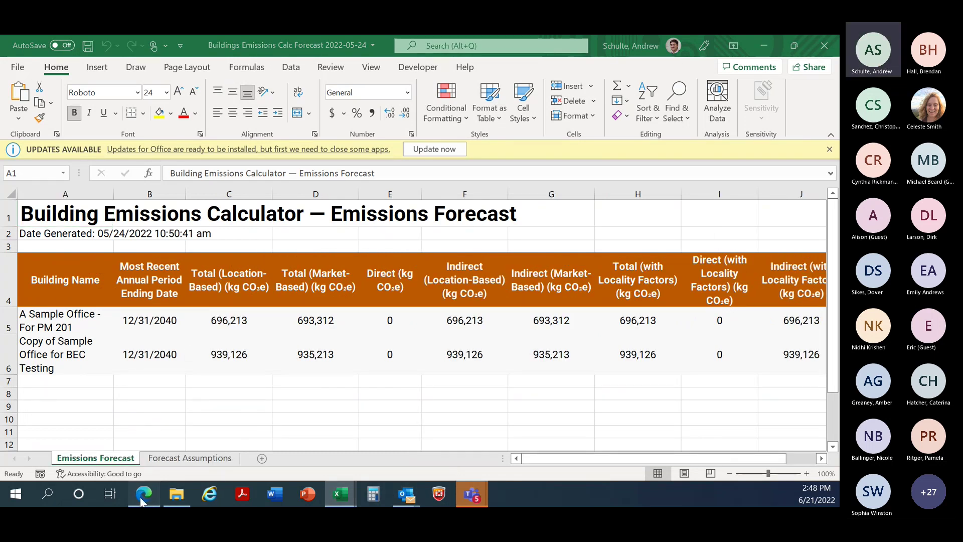
scroll(69, 291, "up", 1)
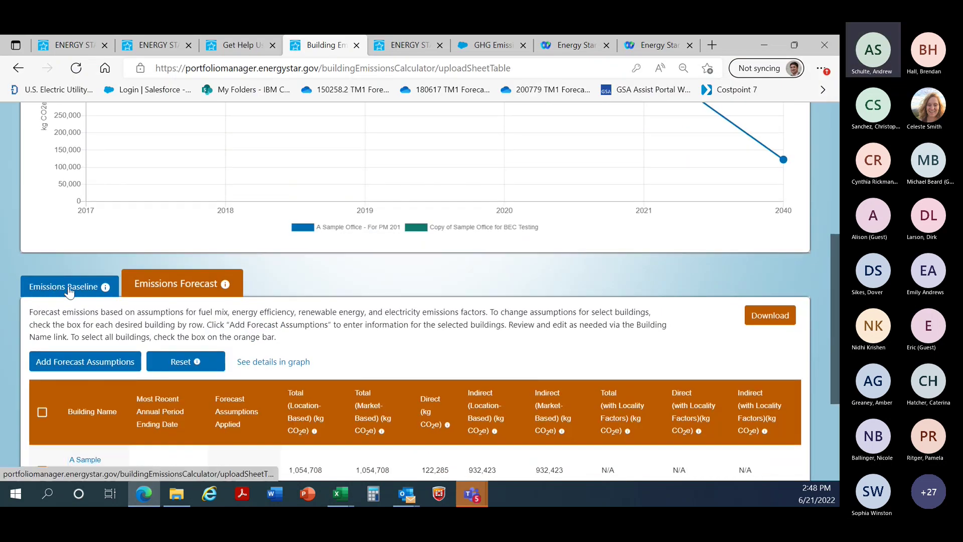
left_click(70, 290)
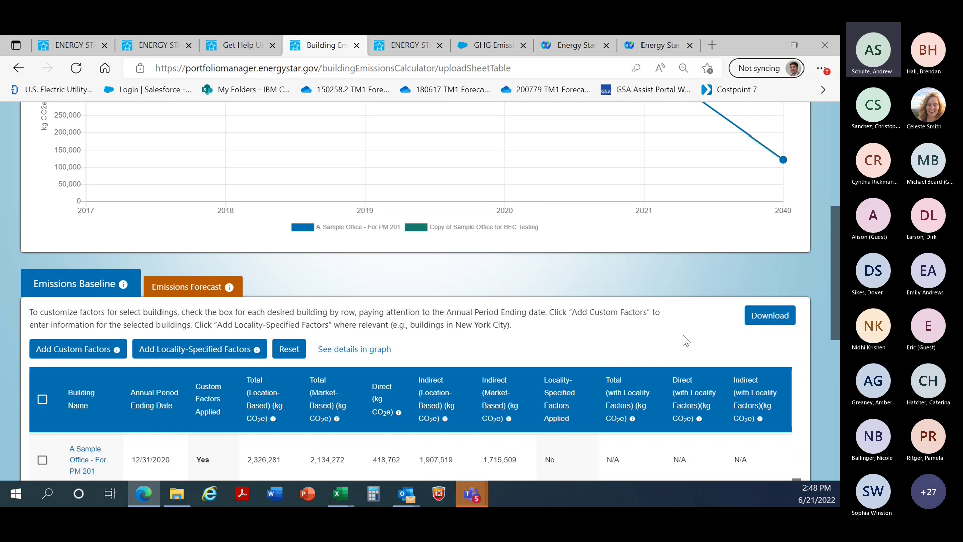
- Switch to the Buildings Emissions Calc Table 2022-05-24 workbook in Excel and review its Emissions Baseline sheet
scroll(636, 342, "down", 1)
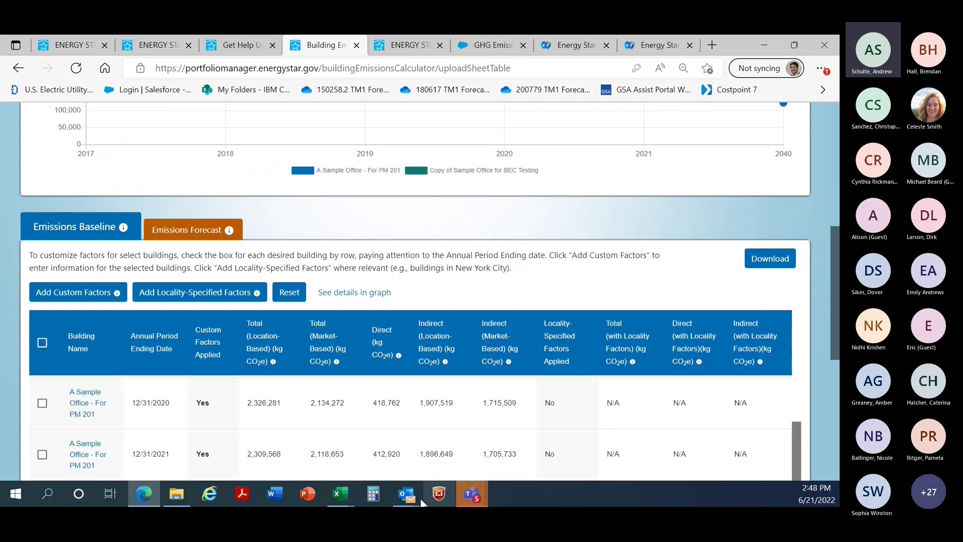
left_click(342, 503)
left_click(401, 437)
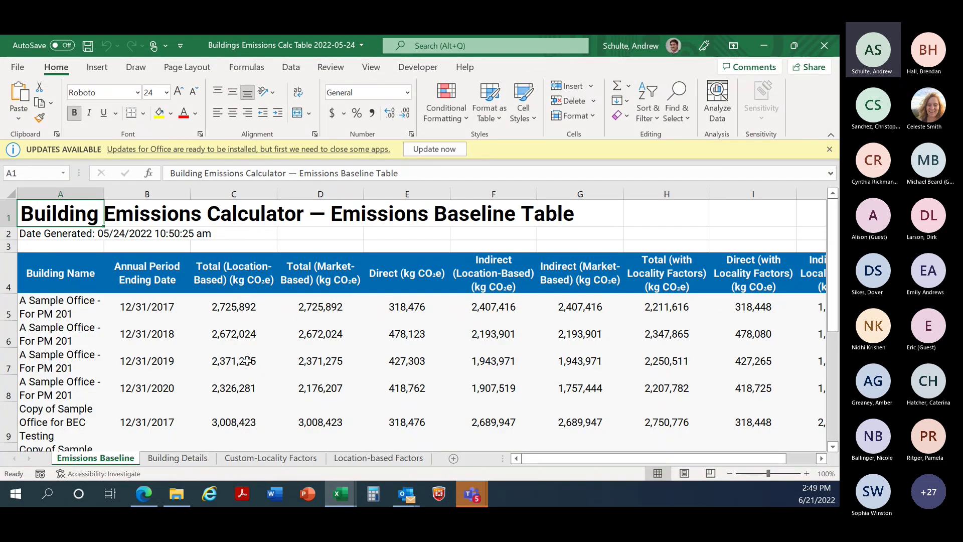
scroll(247, 359, "down", 1)
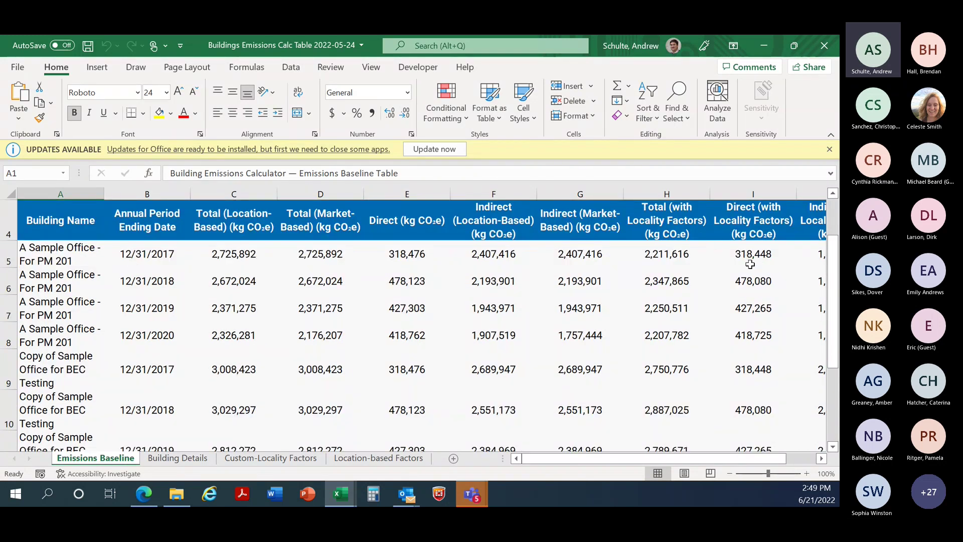
- Review the workbook's Building Details and Custom-Locality Factors sheets
left_click(191, 460)
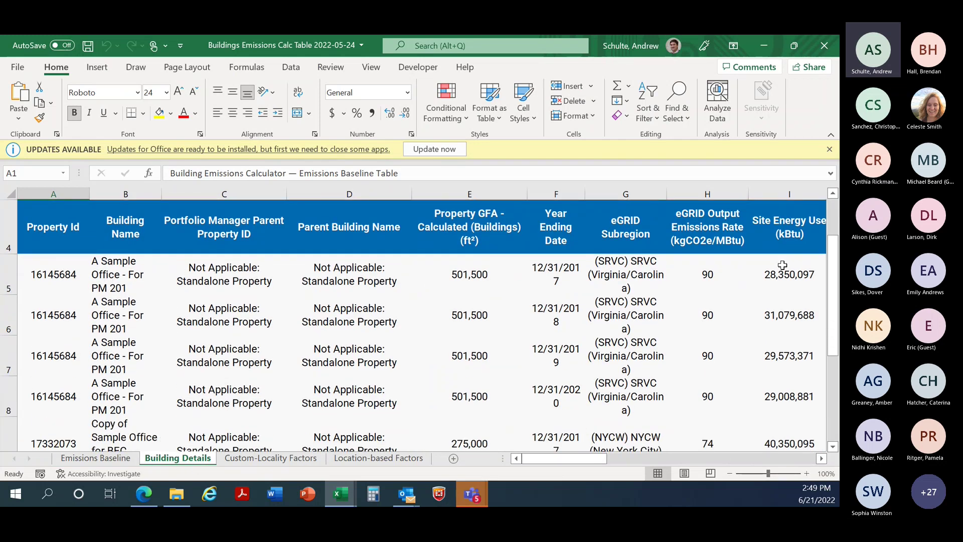
left_click(283, 458)
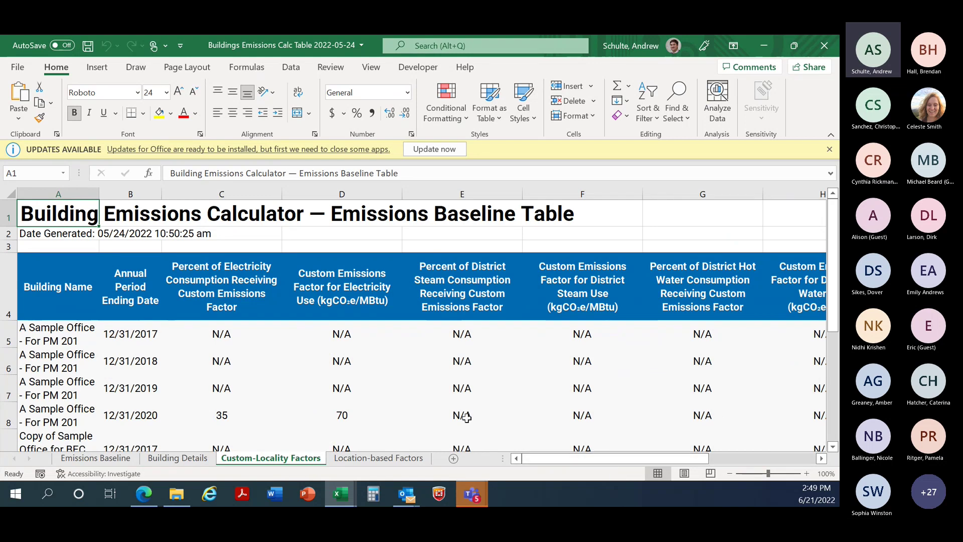
scroll(524, 400, "down", 1)
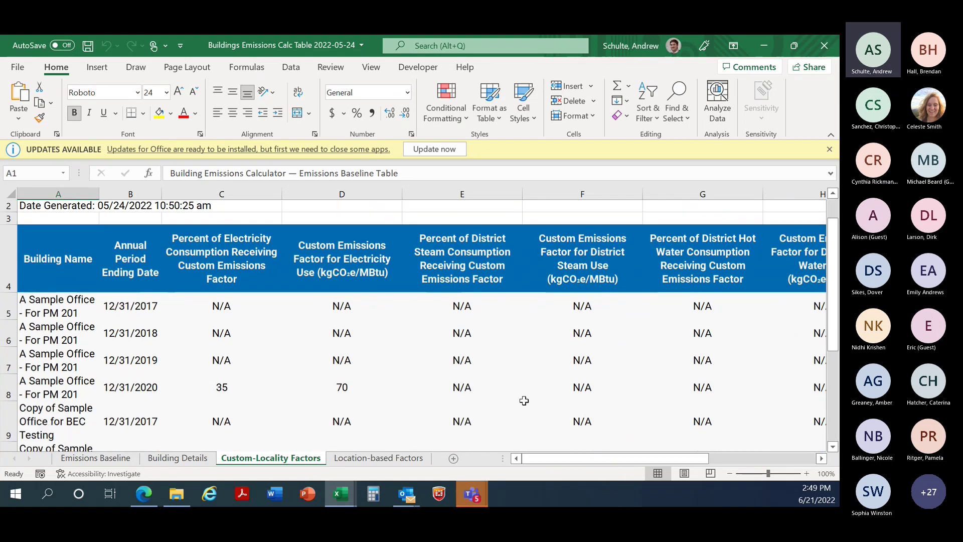
scroll(524, 400, "down", 1)
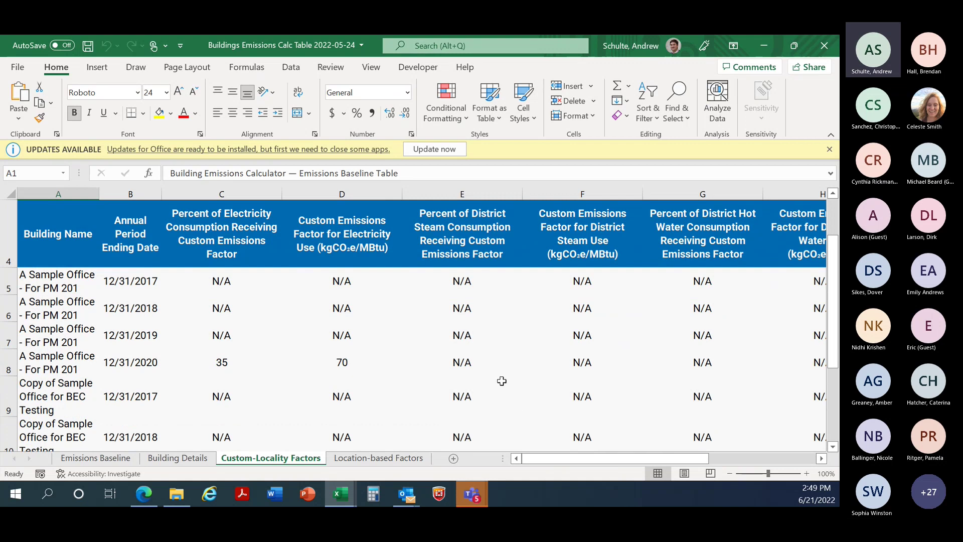
- Examine the Location-based Factors sheet by fuel type and electricity grid subregion, across the year columns from 2000 to 2021
left_click(374, 458)
left_click(297, 458)
left_click(386, 460)
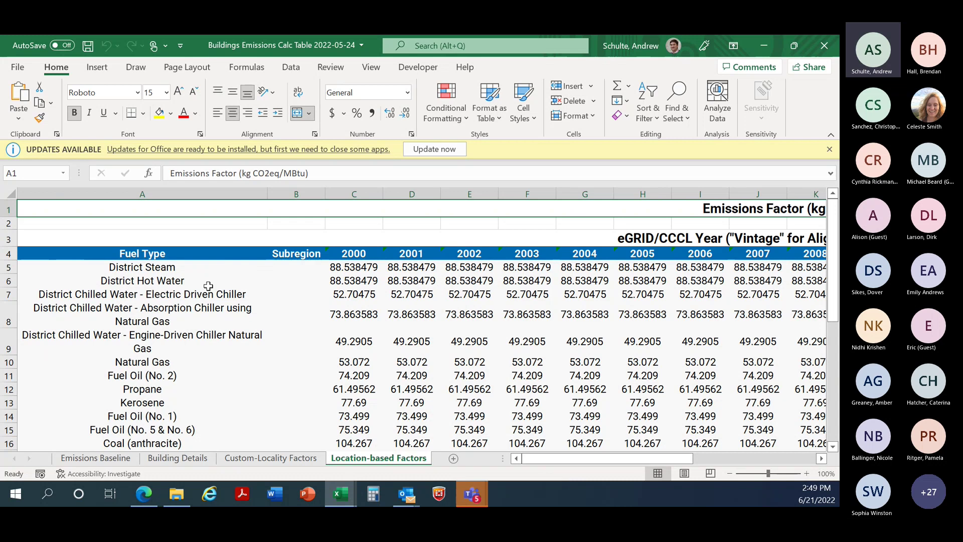
scroll(205, 293, "down", 1)
scroll(201, 307, "down", 6)
scroll(201, 317, "up", 6)
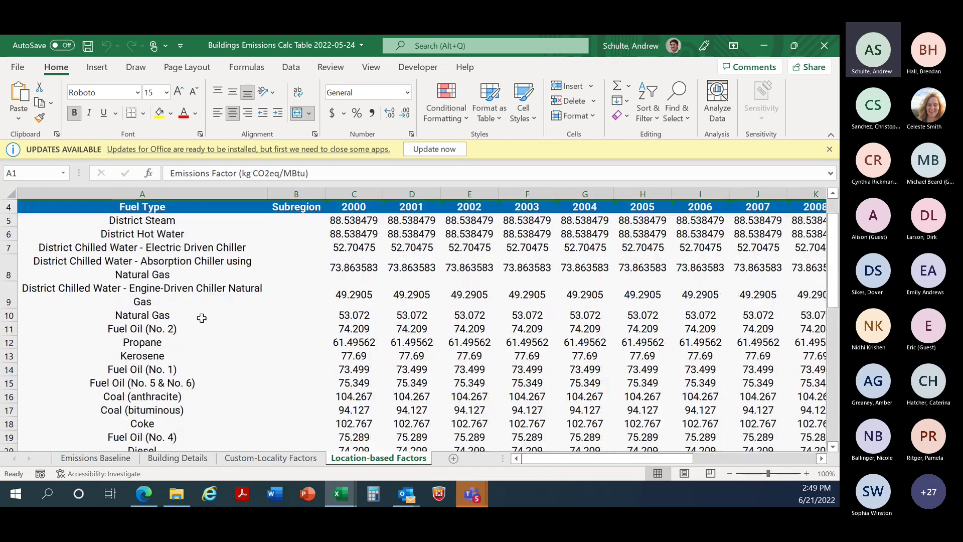
left_click_drag(674, 457, 607, 460)
scroll(585, 208, "down", 2)
scroll(586, 221, "down", 2)
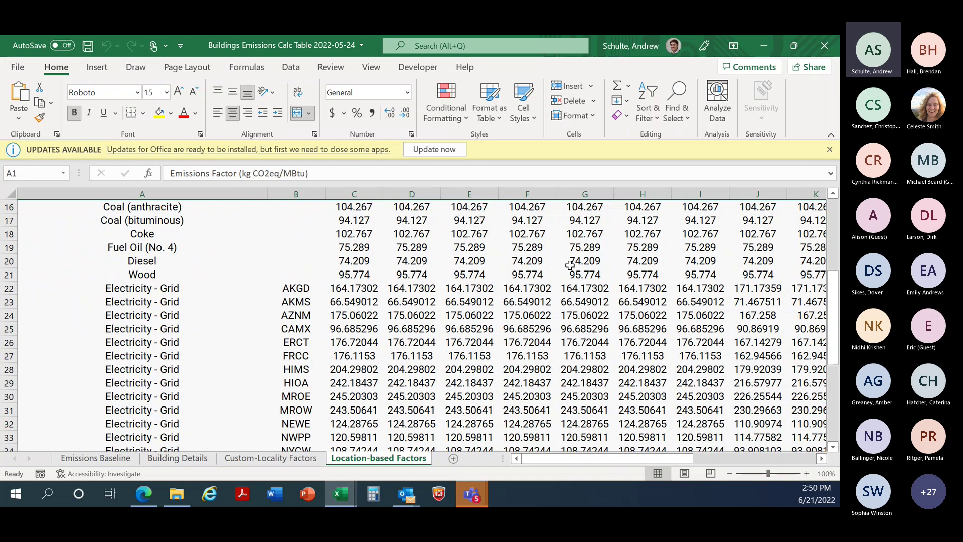
left_click_drag(608, 464, 731, 462)
scroll(737, 329, "up", 4)
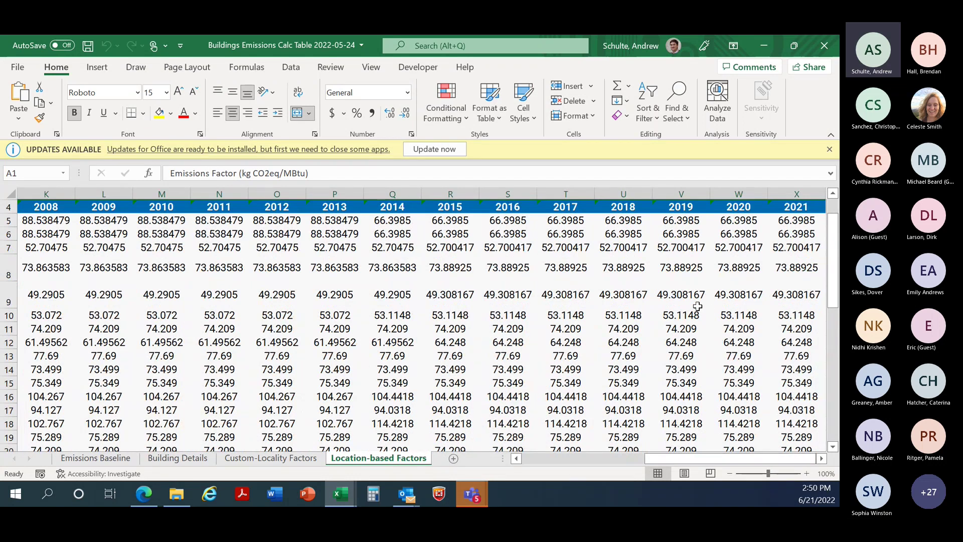
- Return to the Building Emissions Calculator in the browser and display the Emissions Per Building graph
left_click(143, 493)
scroll(188, 208, "up", 2)
scroll(263, 241, "up", 5)
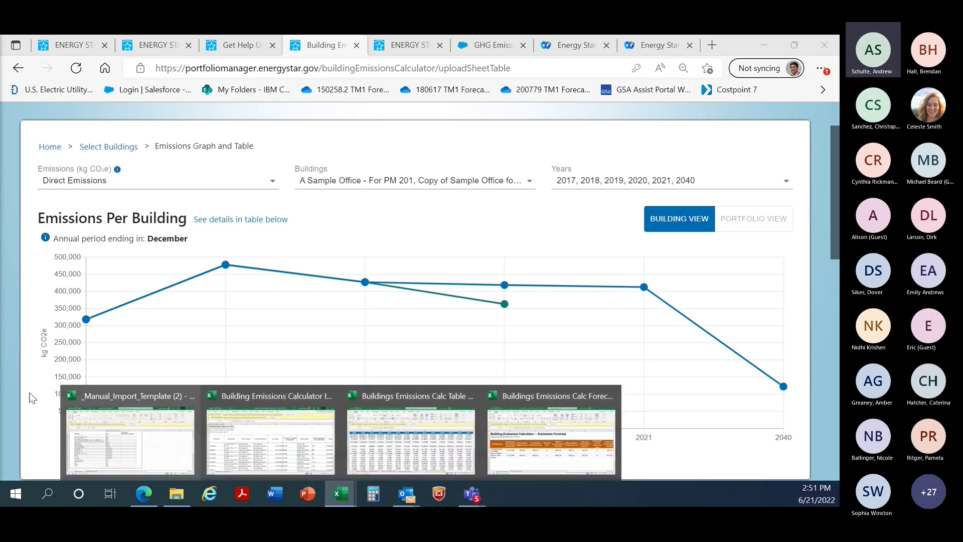
- Switch to the _Manual_Import_Template (2) workbook in Excel and review the building fields and fuel consumption rows on Manual Input
key("alt+Tab")
scroll(408, 296, "up", 4)
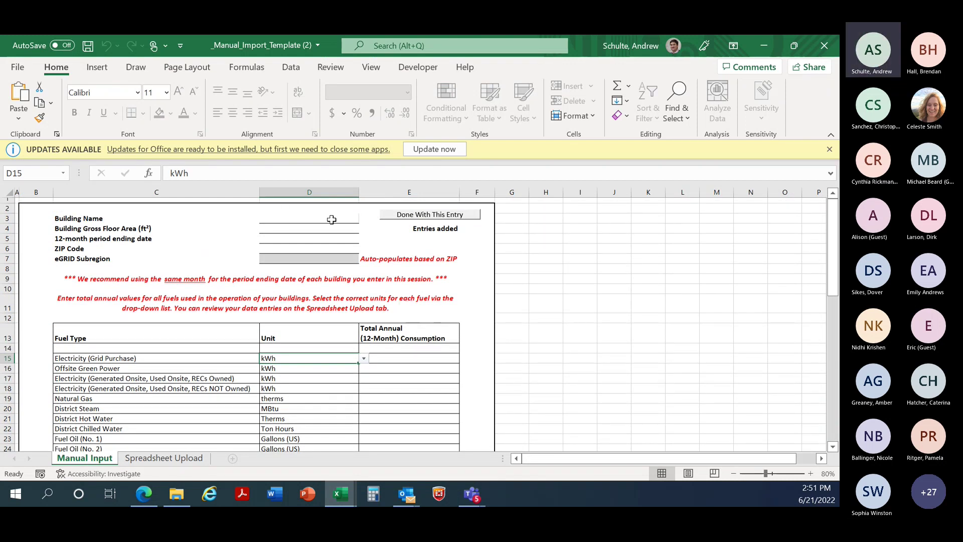
scroll(327, 218, "down", 1)
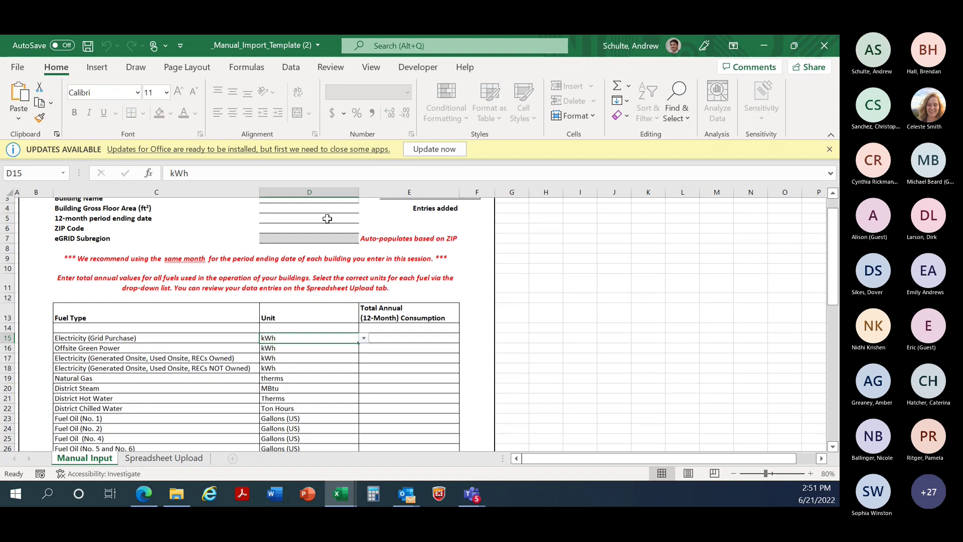
right_click(435, 337)
left_click(406, 350)
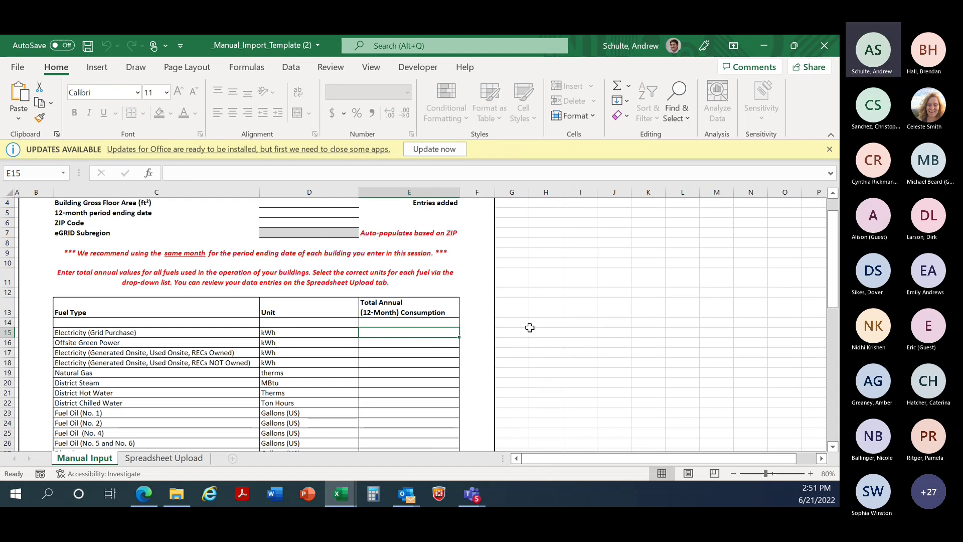
scroll(529, 326, "down", 2)
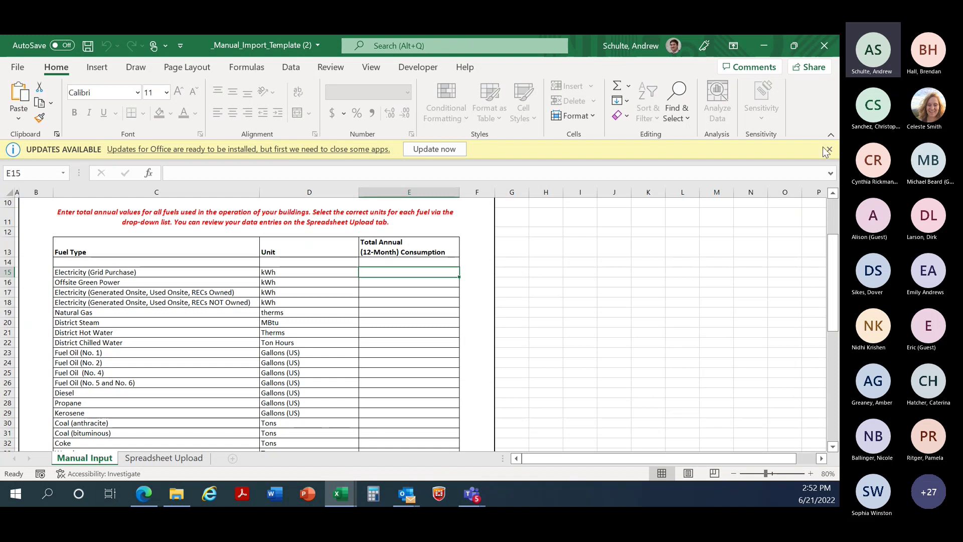
- Return to the browser and find the Building Emissions Calculator Part 1 and Part 2 sessions on the Webex Event Recordings page
left_click(144, 494)
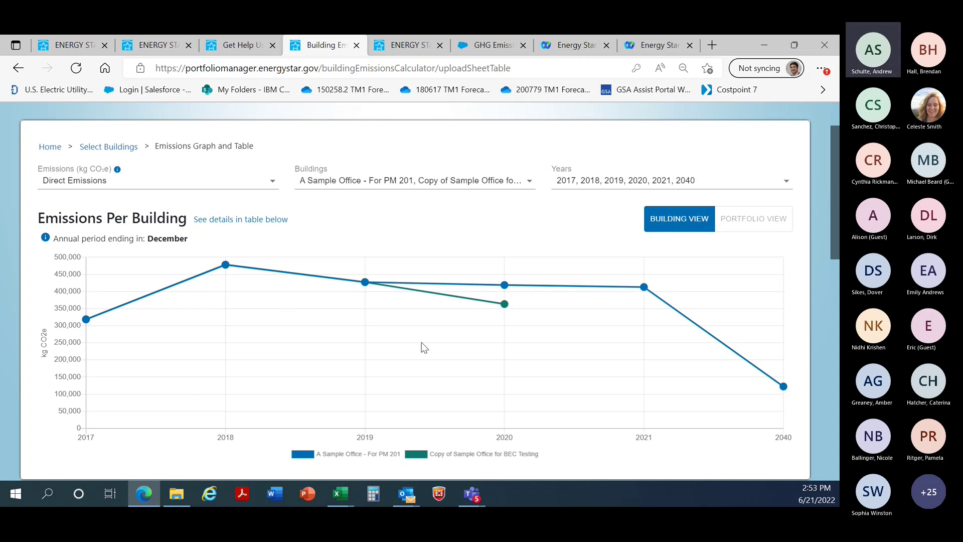
left_click(569, 49)
left_click(644, 48)
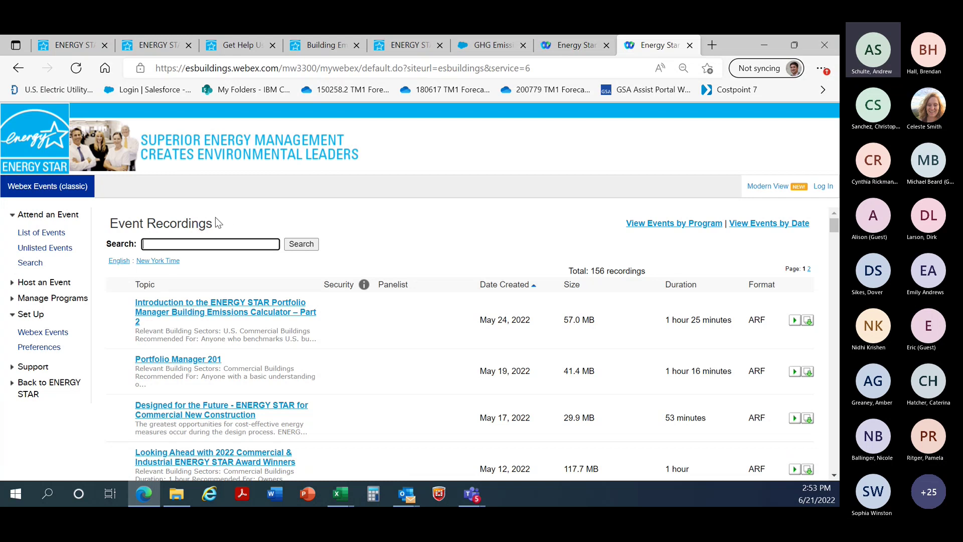
scroll(215, 218, "down", 2)
scroll(329, 255, "up", 1)
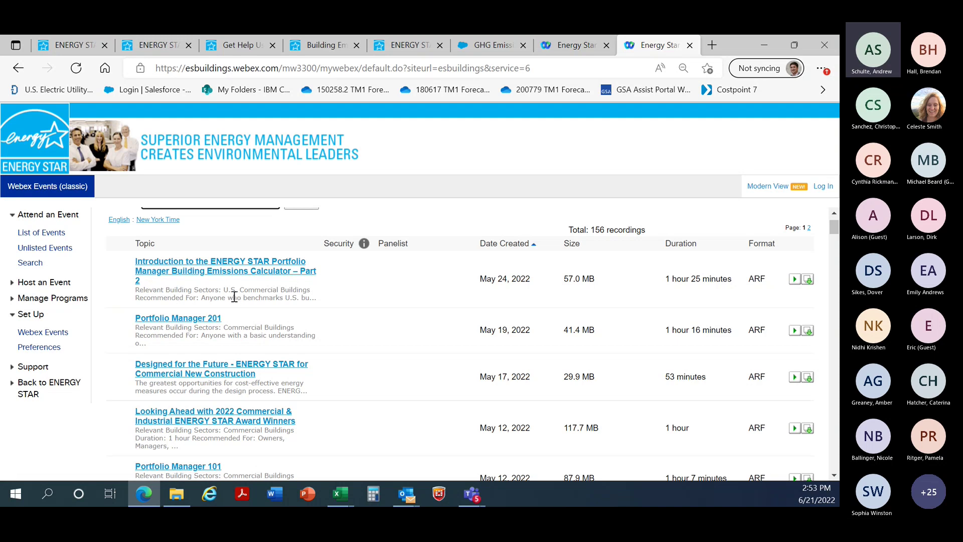
scroll(234, 298, "down", 1)
scroll(234, 297, "down", 3)
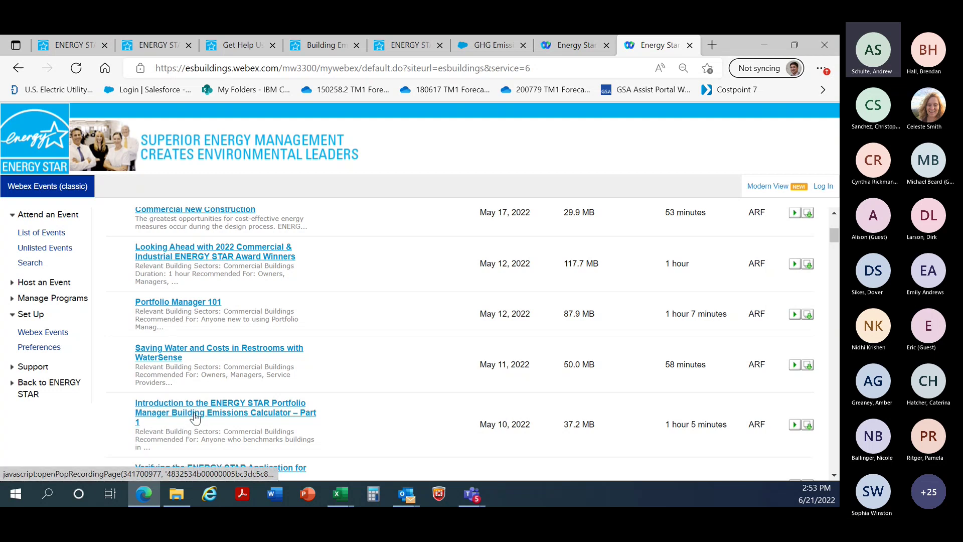
scroll(199, 406, "up", 5)
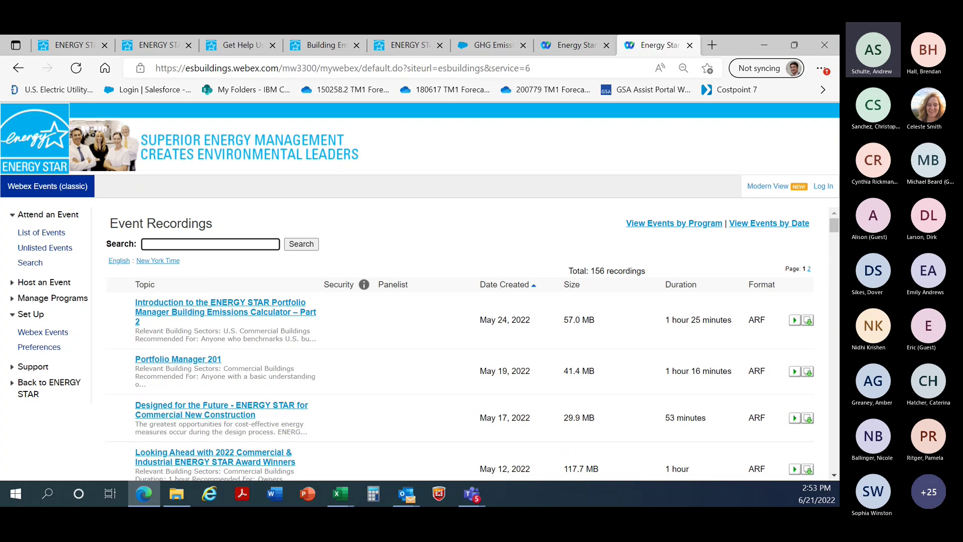
- Display the Portfolio Manager GHG Emissions FAQ page and view its heading and article list
left_click(315, 45)
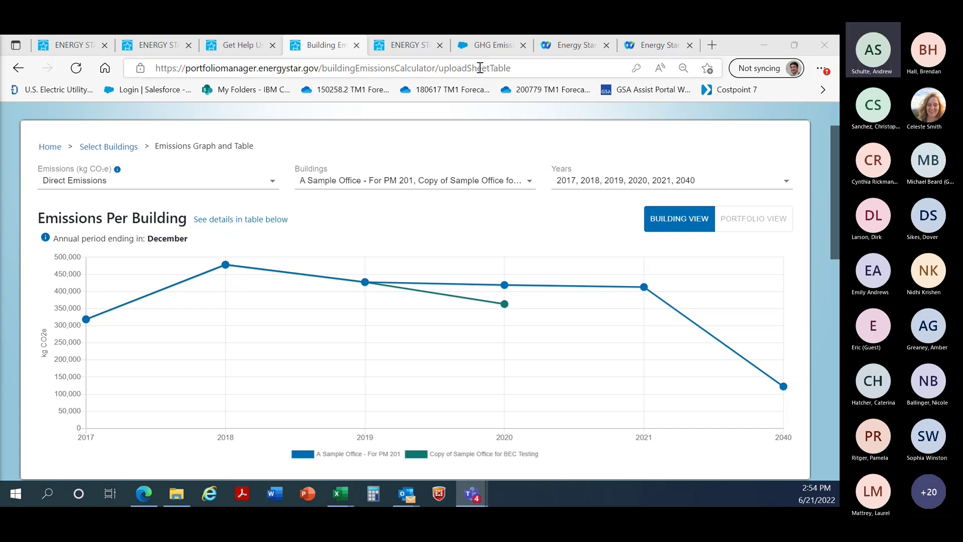
left_click(484, 51)
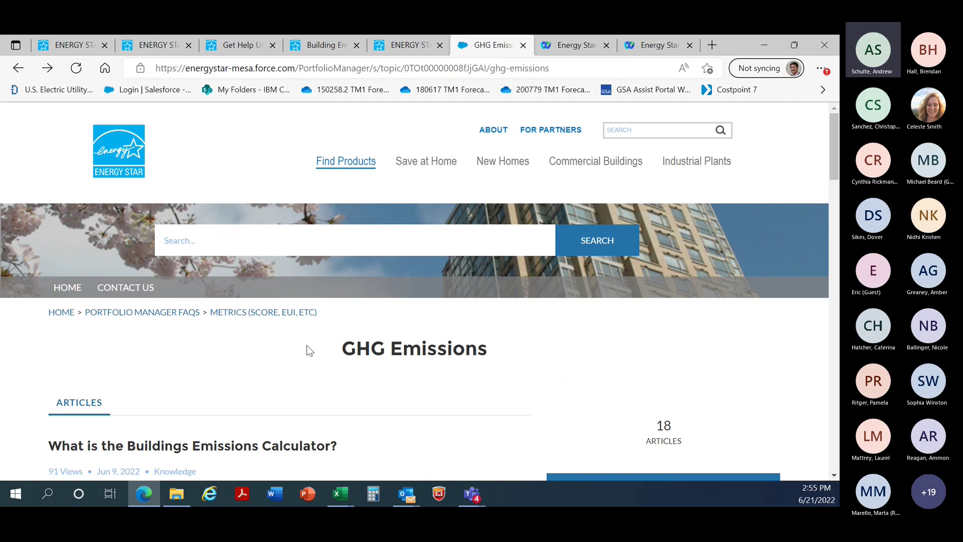
scroll(309, 350, "down", 2)
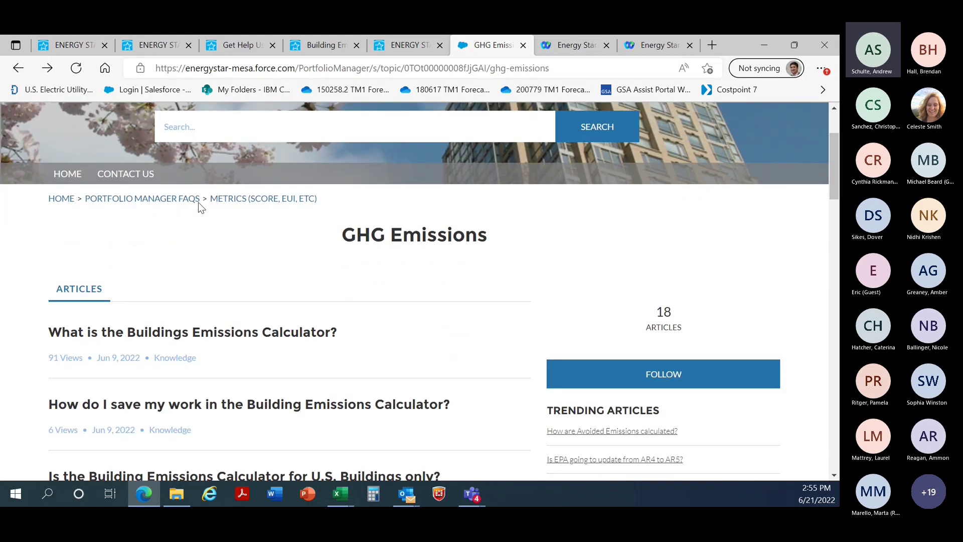
left_click_drag(342, 237, 490, 236)
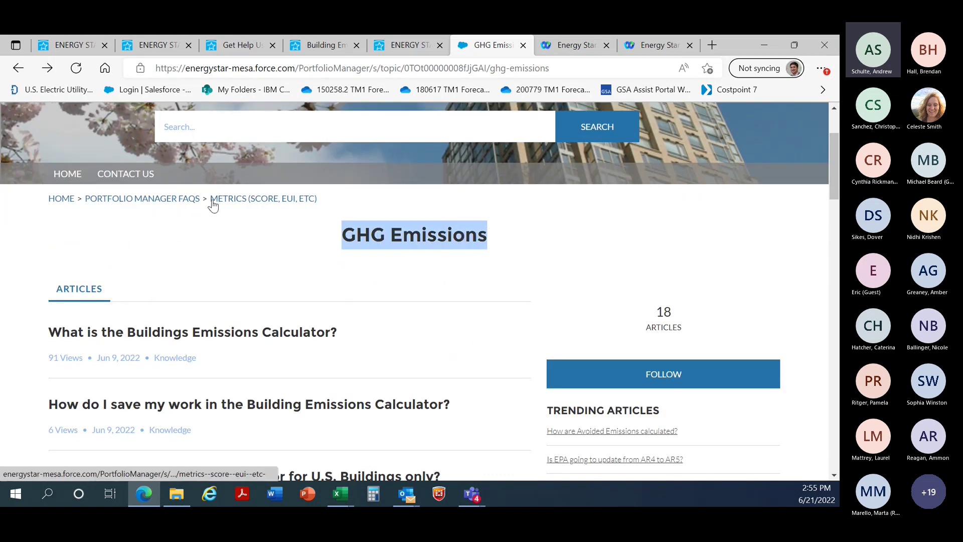
- Look up "building emissions" in the FAQ site's search suggestions, then dismiss the suggestions
left_click(197, 131)
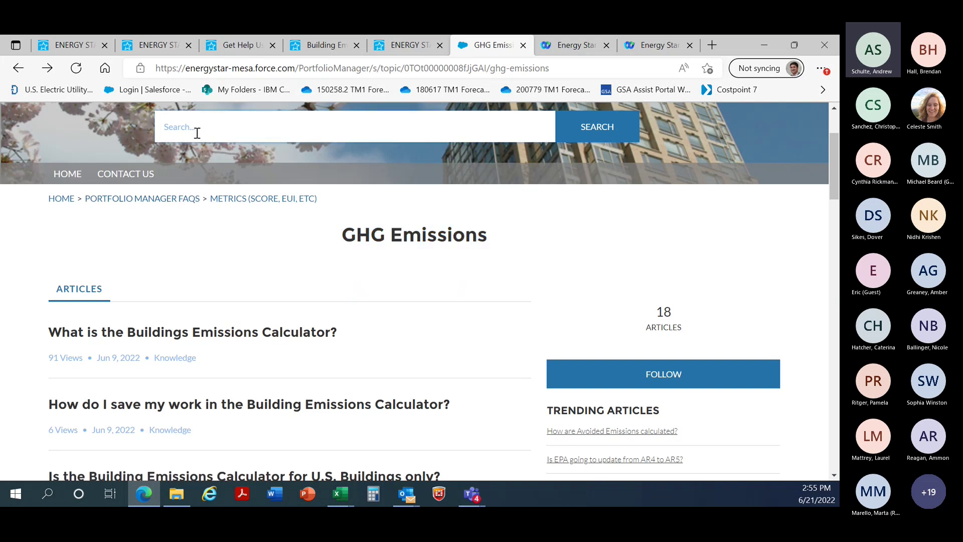
type("building emissions")
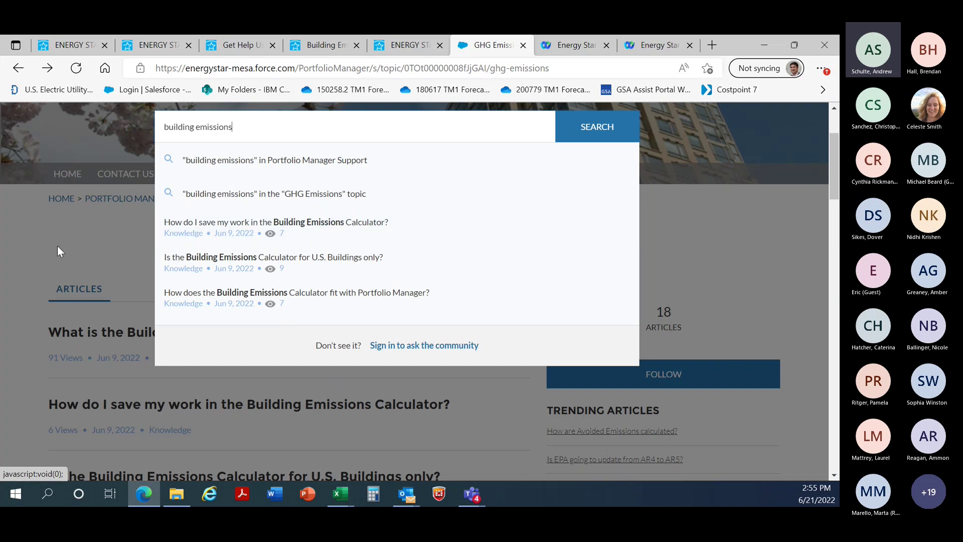
left_click(72, 228)
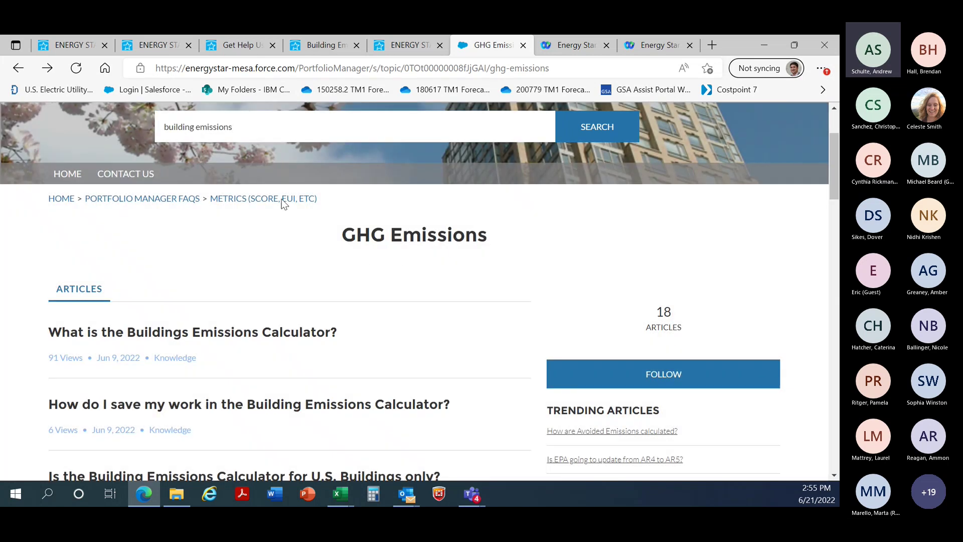
- Go to the Portfolio Manager support home page and open the Contact Customer Support form from it
left_click(68, 174)
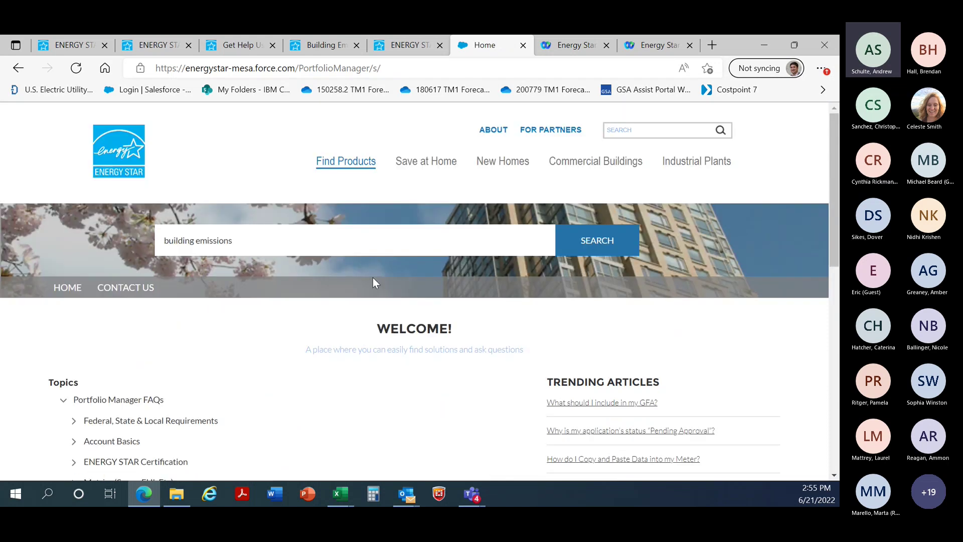
scroll(391, 301, "down", 1)
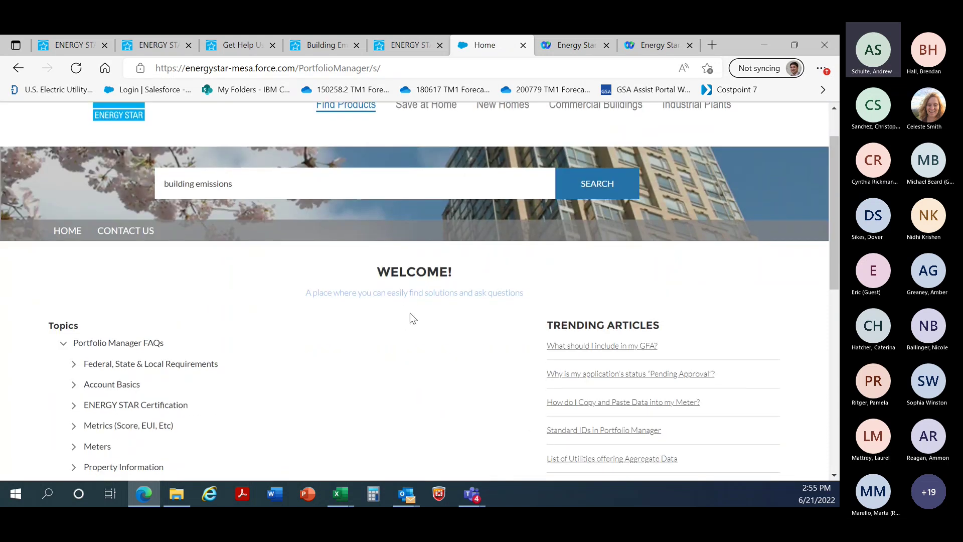
scroll(410, 318, "down", 7)
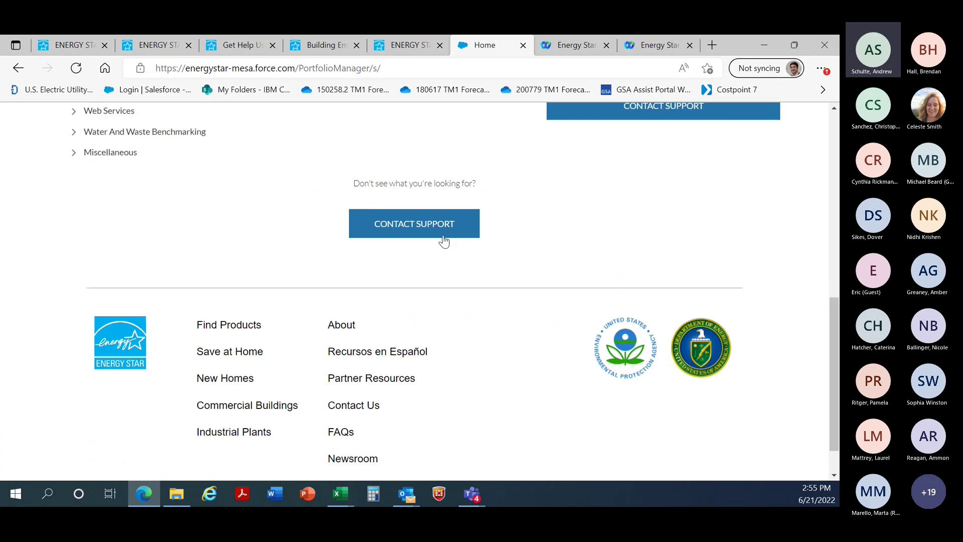
scroll(437, 301, "up", 2)
left_click(433, 350)
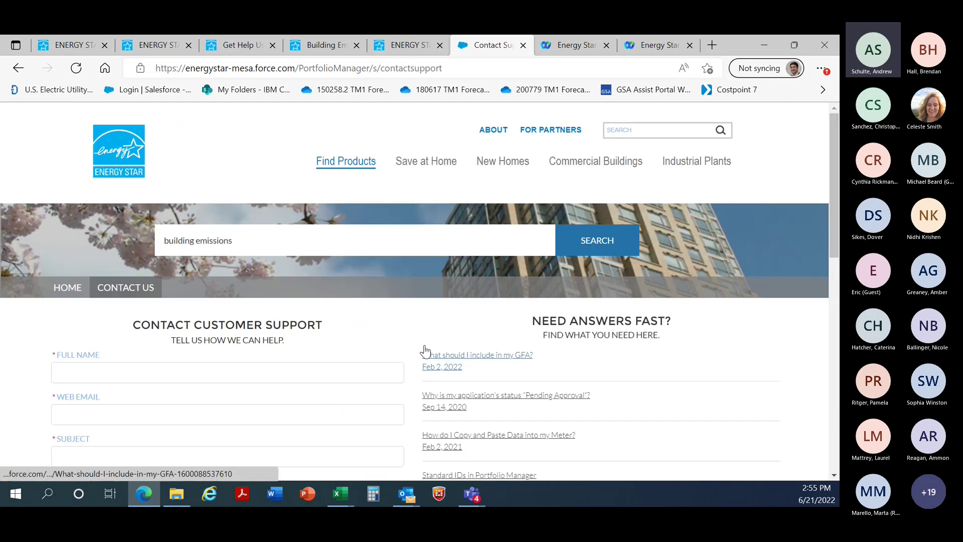
- Enter "Building Emissions Calculator" as the subject of the customer support request
scroll(244, 356, "down", 2)
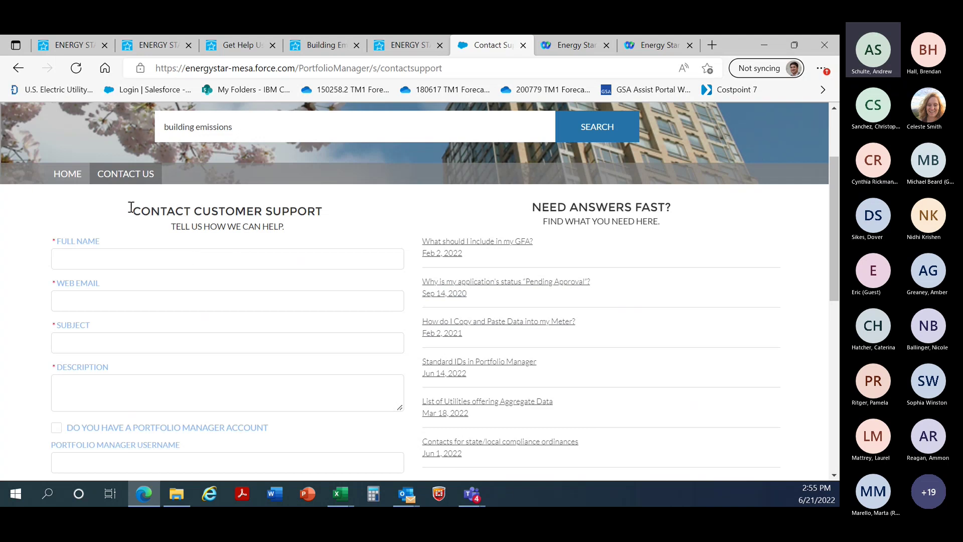
scroll(226, 281, "down", 1)
left_click(194, 293)
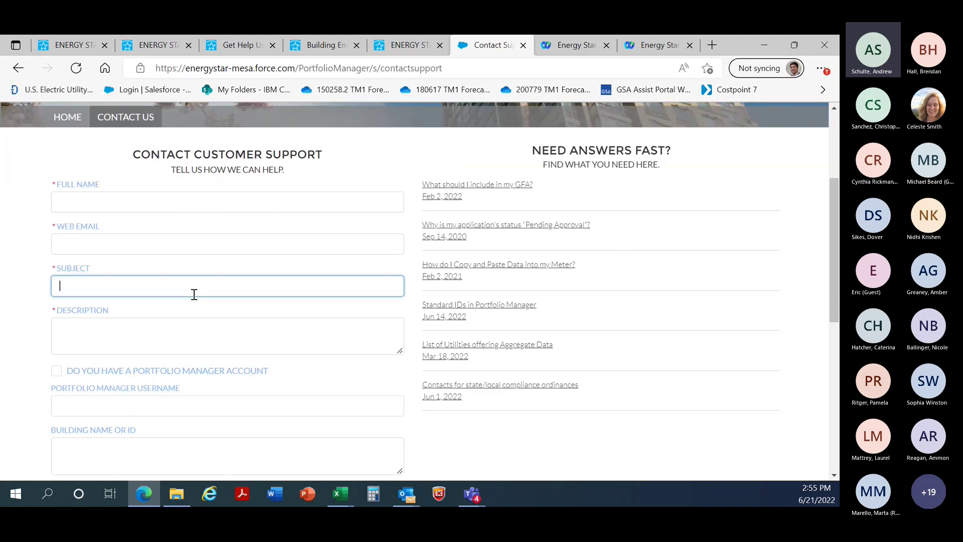
type("Build")
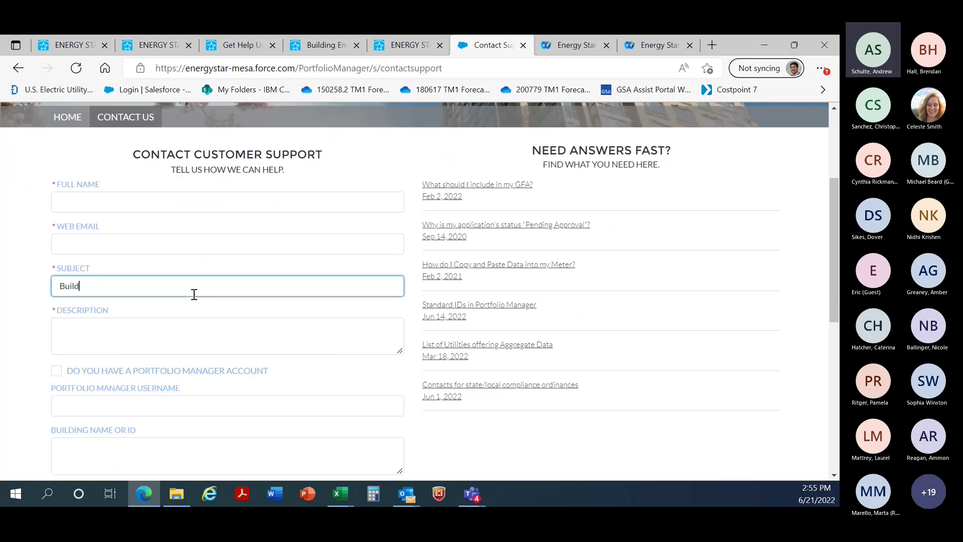
type("ing Emissions Calculator")
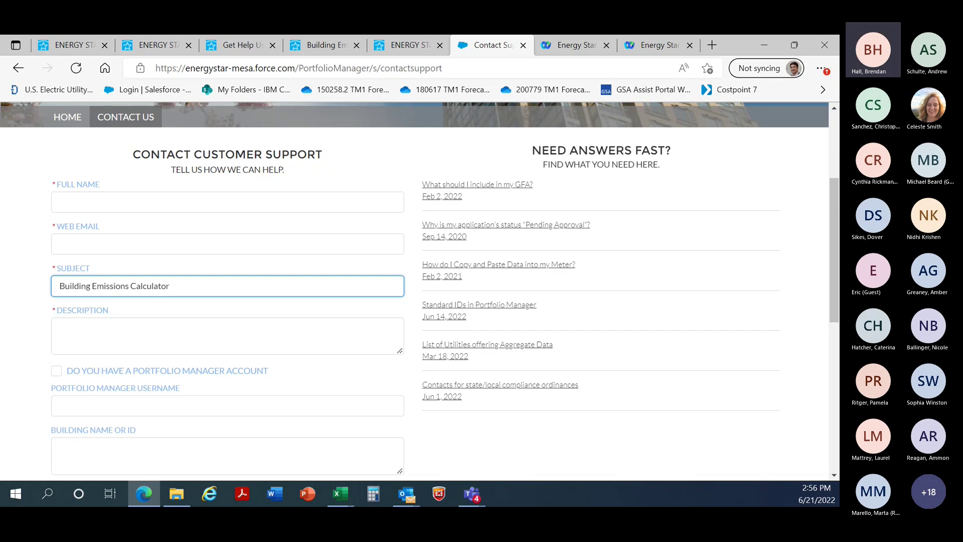
- Switch back to the Building Emissions Calculator page and view its emissions graph and baseline table
left_click(337, 44)
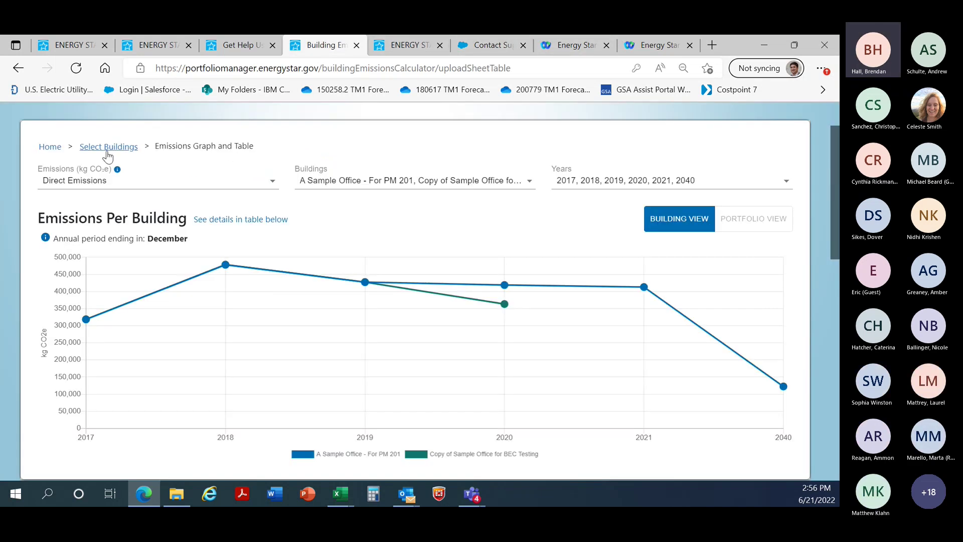
scroll(344, 284, "down", 5)
scroll(344, 288, "up", 4)
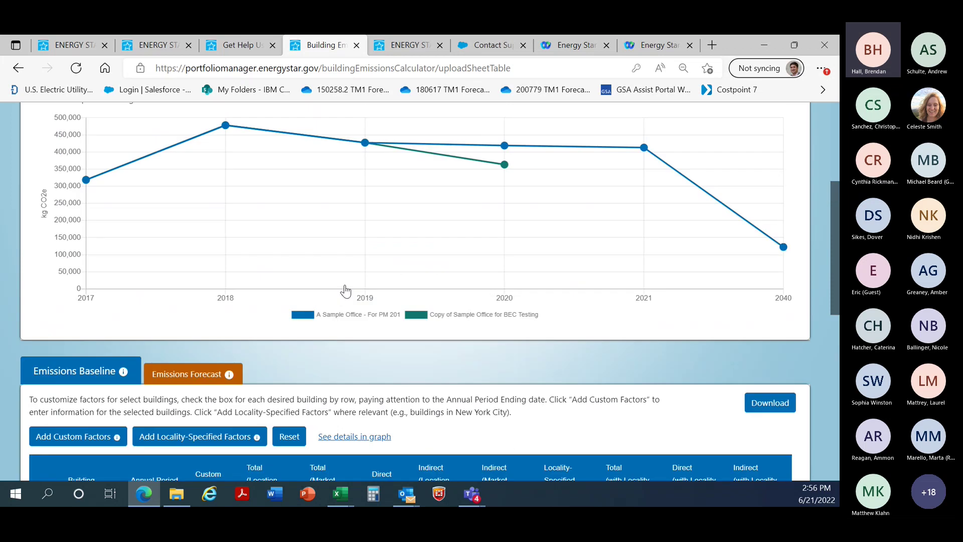